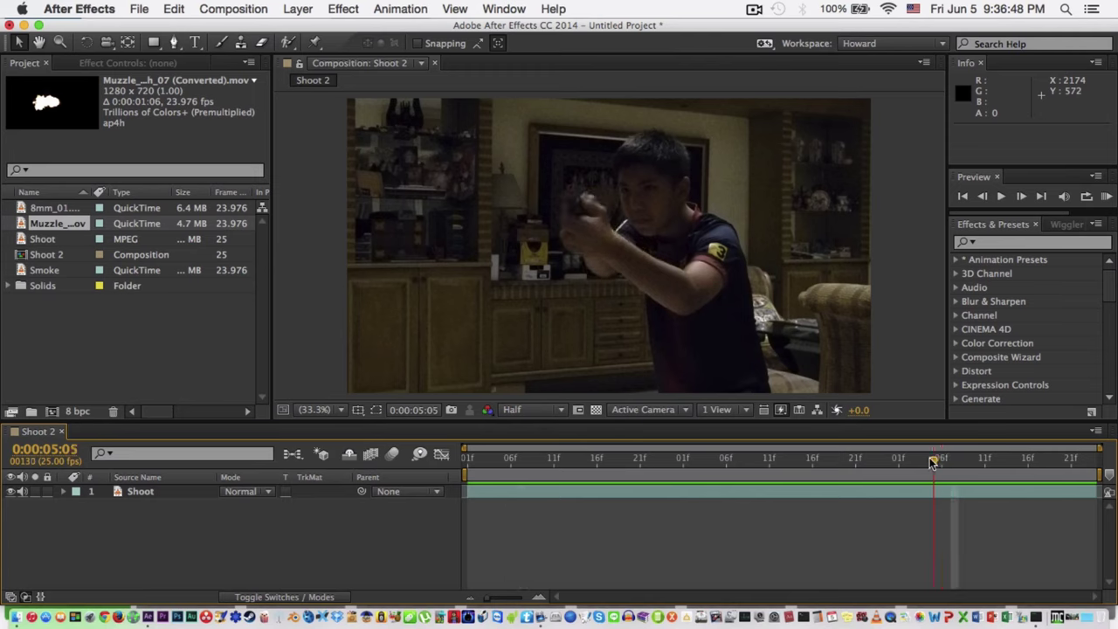
- Play through the shooting footage to review it, and return to the start at 0:00:03:01
{"action": "key", "text": "space"}
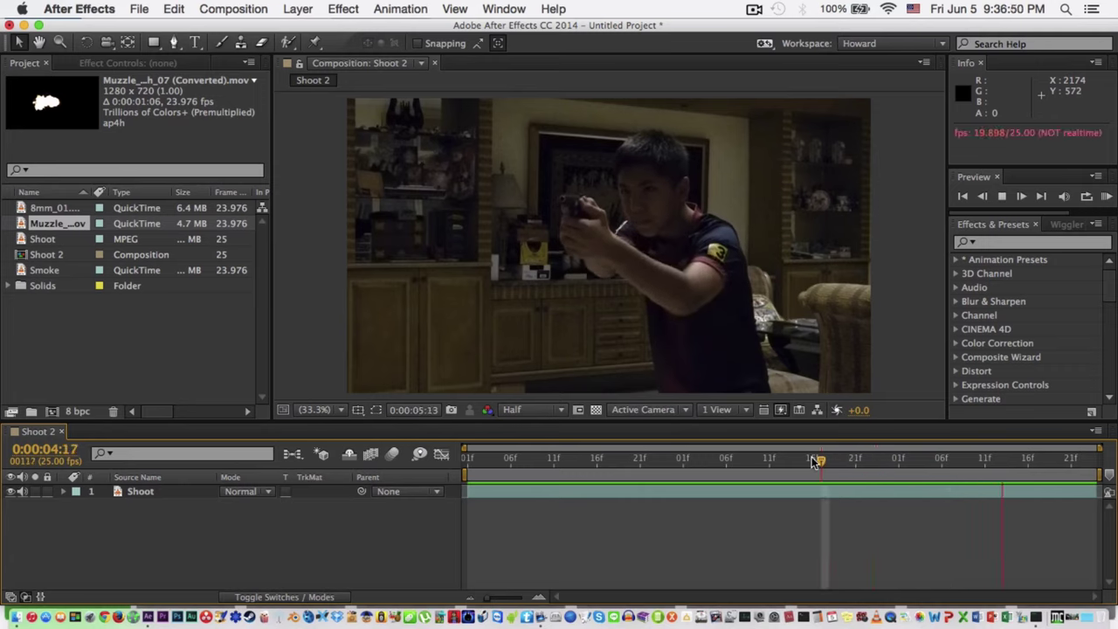
{"action": "key", "text": "space"}
{"action": "left_click_drag", "start_coordinate": [1047, 463], "coordinate": [405, 452]}
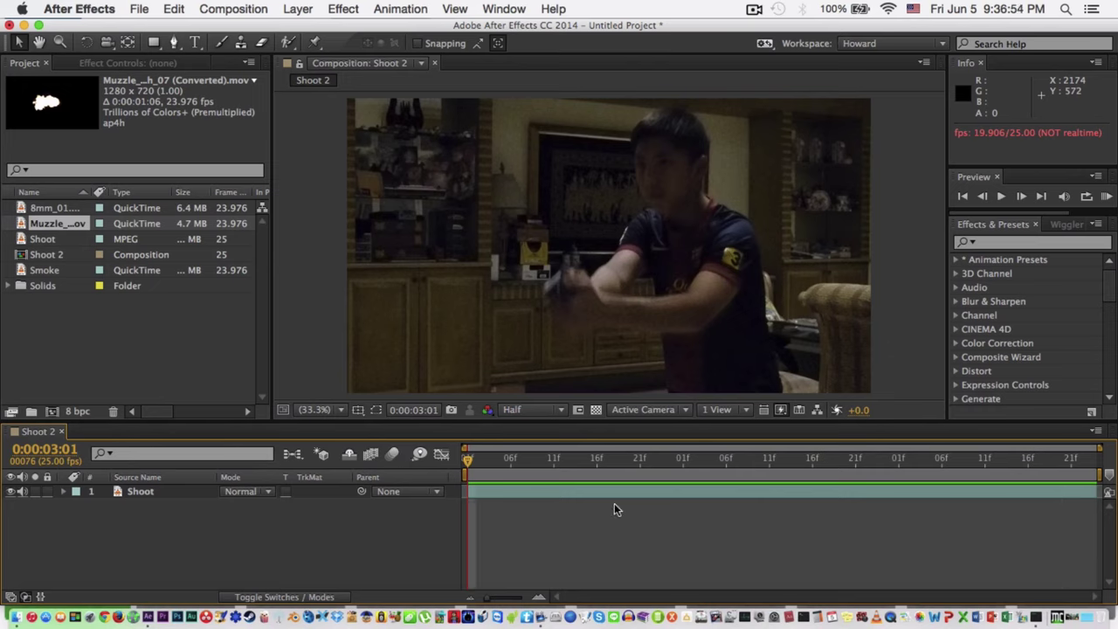
{"action": "left_click_drag", "start_coordinate": [667, 465], "coordinate": [390, 472]}
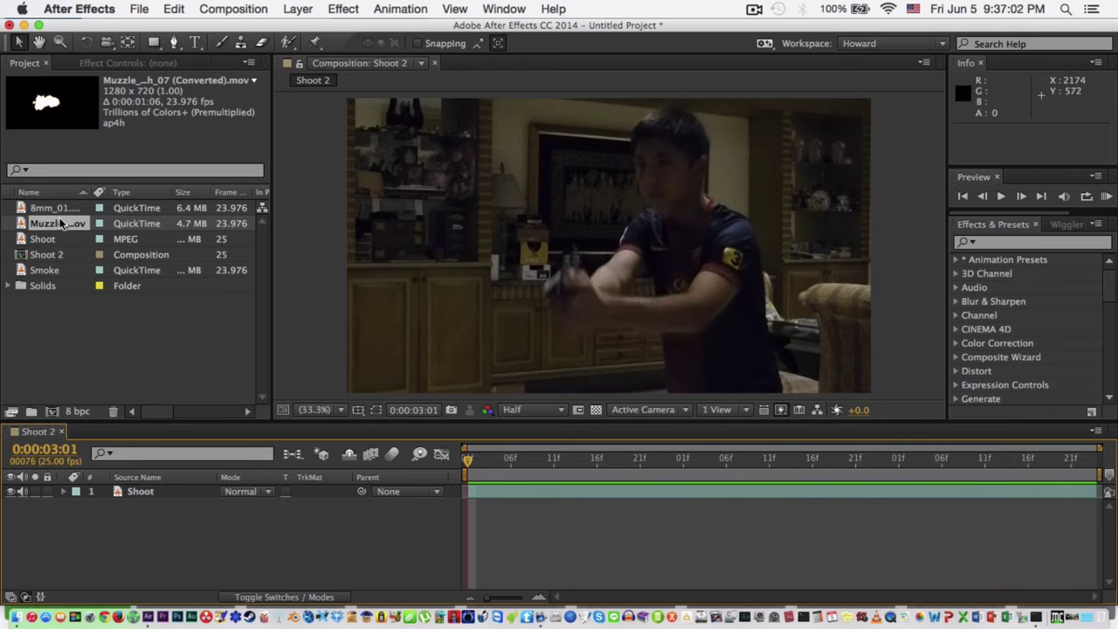
- Add the Muzzle_Flash_07 clip as a layer above Shoot and start it at 0:00:05:06
{"action": "left_click_drag", "start_coordinate": [60, 224], "coordinate": [186, 434]}
{"action": "left_click_drag", "start_coordinate": [181, 481], "coordinate": [181, 486]}
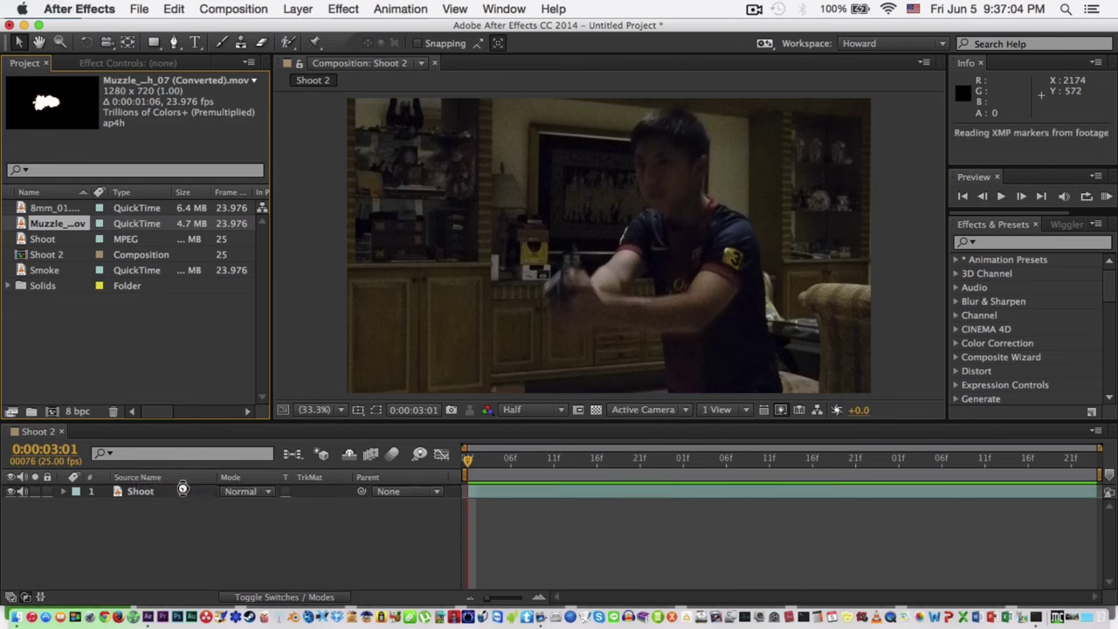
{"action": "left_click_drag", "start_coordinate": [512, 467], "coordinate": [942, 461]}
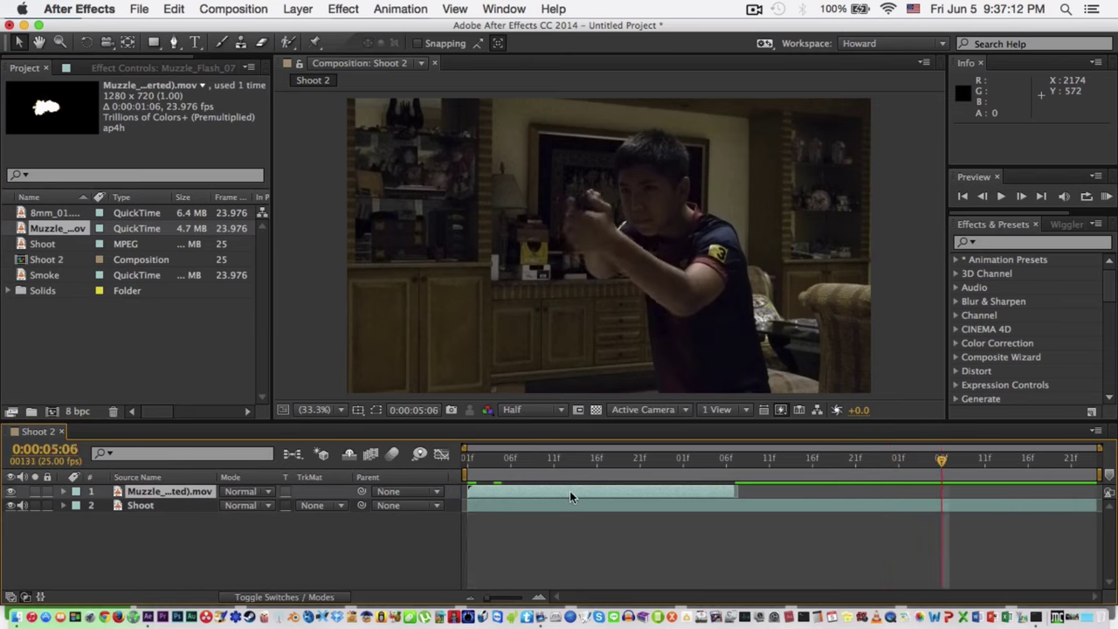
{"action": "left_click_drag", "start_coordinate": [570, 491], "coordinate": [980, 493]}
{"action": "key", "text": "bracketleft"}
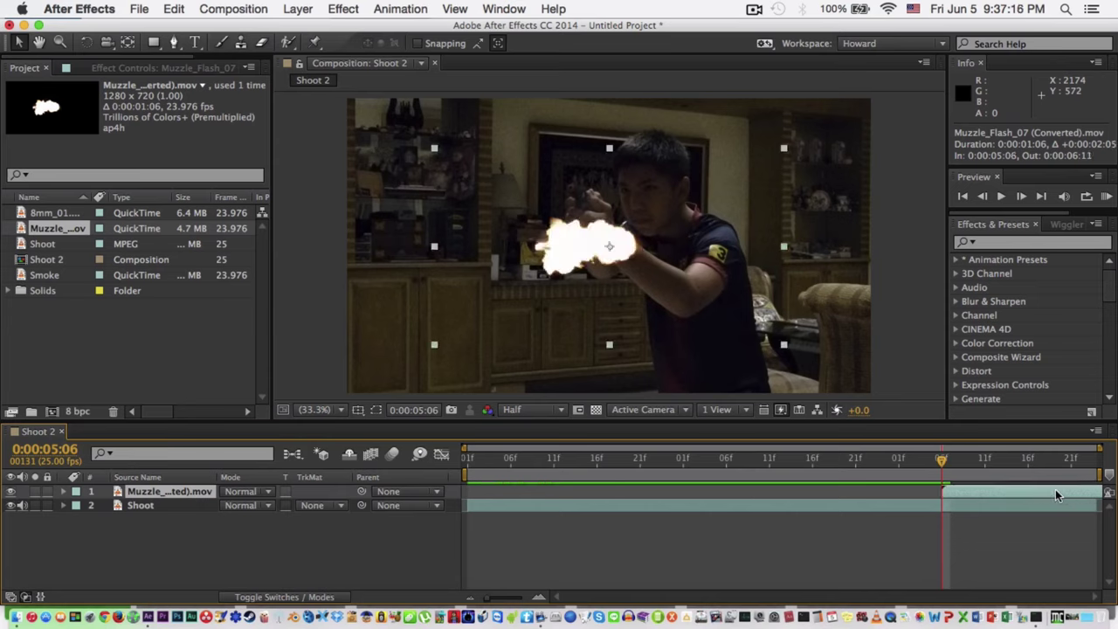
- Trim the muzzle flash layer's out point so it lasts a single frame at 0:00:05:06
{"action": "key", "text": "alt+bracketright"}
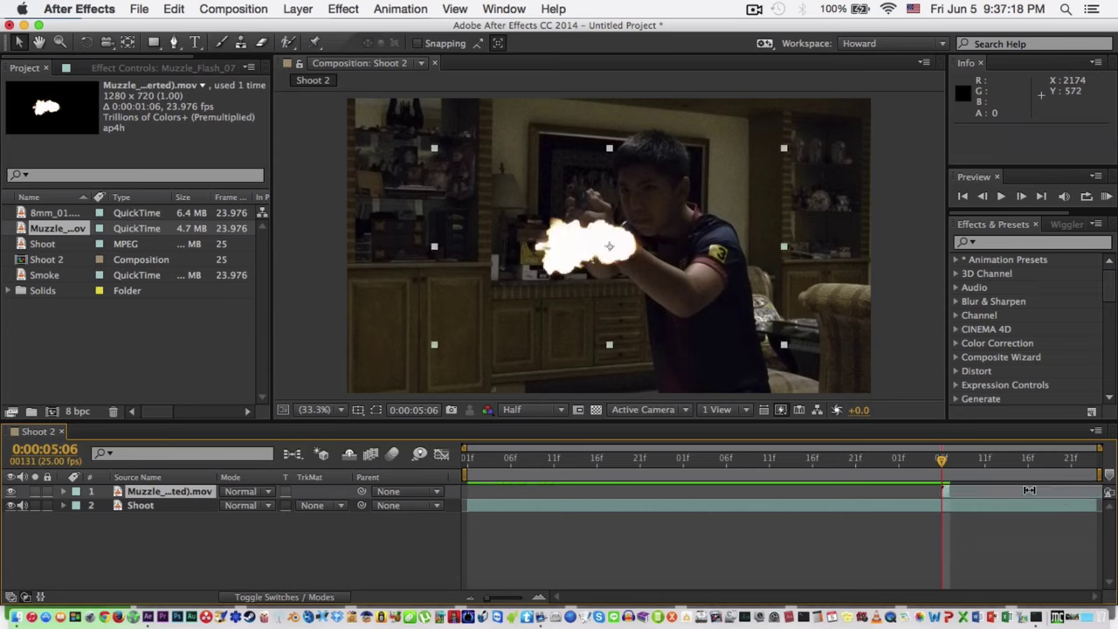
{"action": "key", "text": "equal"}
{"action": "key", "text": "equal"}
{"action": "key", "text": "equal"}
{"action": "mouse_move", "coordinate": [633, 465]}
{"action": "left_mouse_down"}
{"action": "mouse_move", "coordinate": [587, 458]}
{"action": "mouse_move", "coordinate": [757, 457]}
{"action": "mouse_move", "coordinate": [524, 456]}
{"action": "mouse_move", "coordinate": [640, 461]}
{"action": "left_mouse_up"}
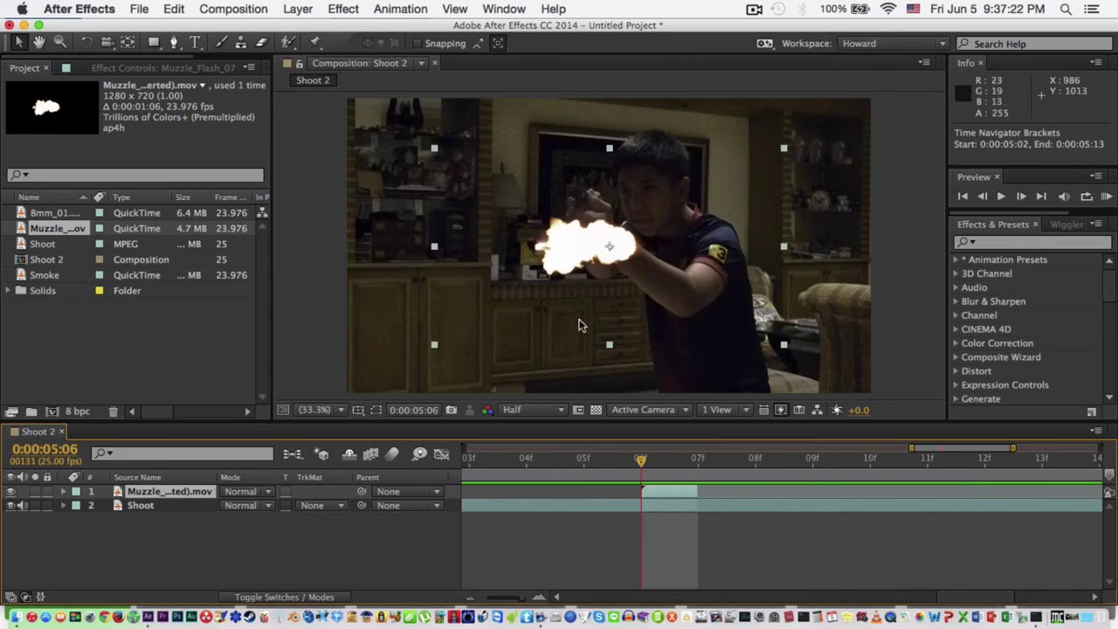
- Move the muzzle flash up to the gun barrel, at about 719, 326, and make it a 3D layer
{"action": "left_click_drag", "start_coordinate": [583, 249], "coordinate": [509, 194]}
{"action": "scroll", "coordinate": [544, 235], "scroll_direction": "up", "scroll_amount": 4}
{"action": "scroll", "coordinate": [545, 215], "scroll_direction": "down", "scroll_amount": 3}
{"action": "key", "text": "space"}
{"action": "left_click_drag", "start_coordinate": [549, 162], "coordinate": [644, 254]}
{"action": "key", "text": "space"}
{"action": "left_click", "coordinate": [308, 598]}
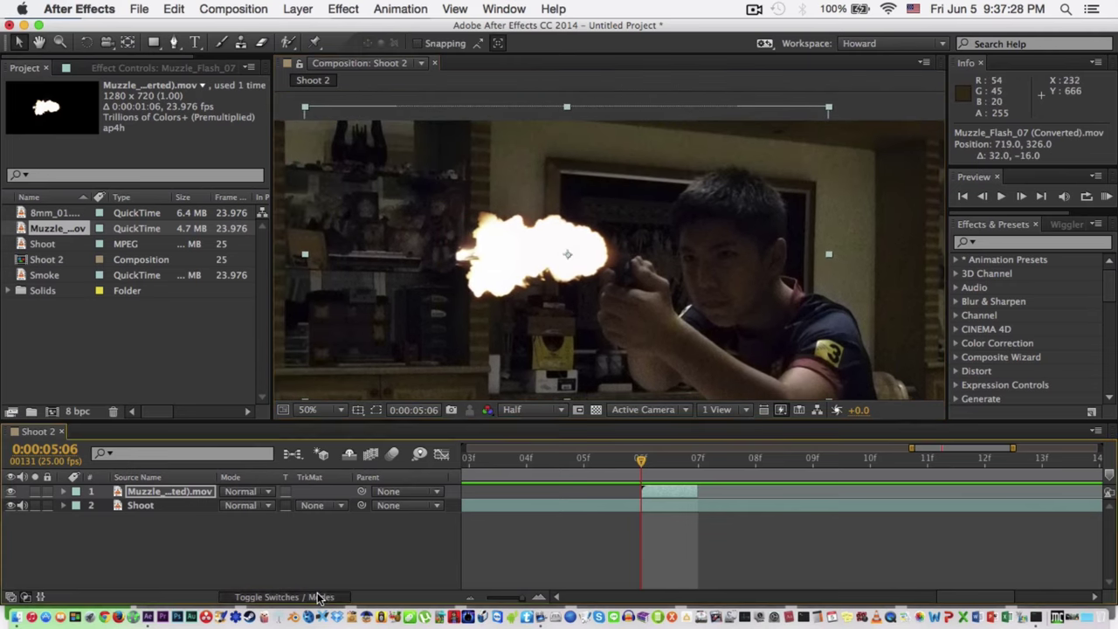
{"action": "left_click", "coordinate": [311, 491]}
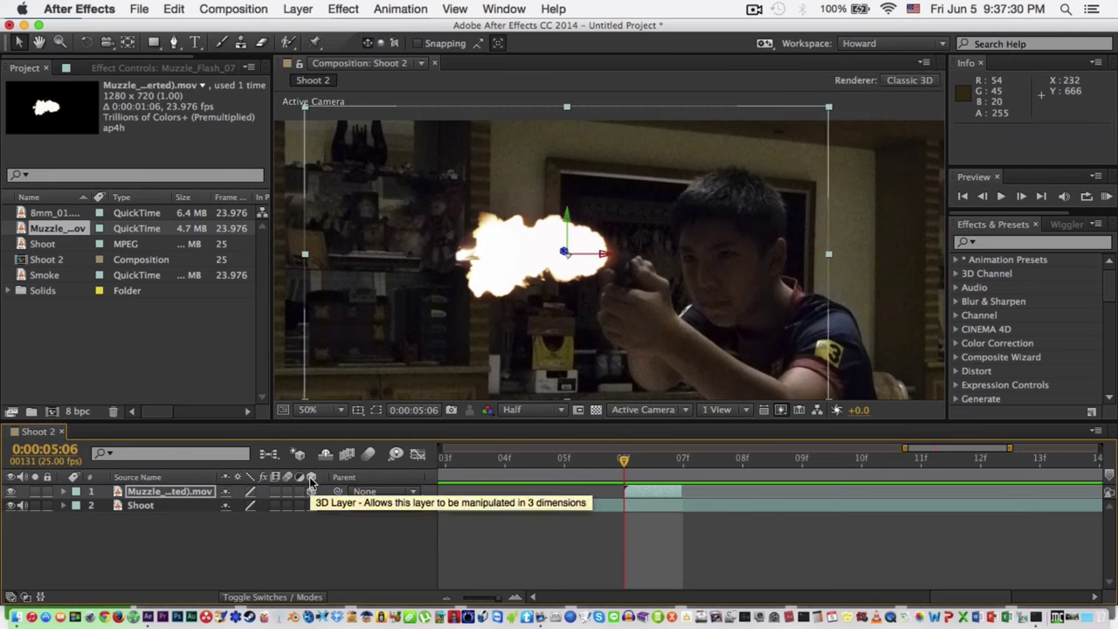
{"action": "key", "text": "w"}
{"action": "left_click_drag", "start_coordinate": [609, 277], "coordinate": [625, 222]}
{"action": "key", "text": "super+z"}
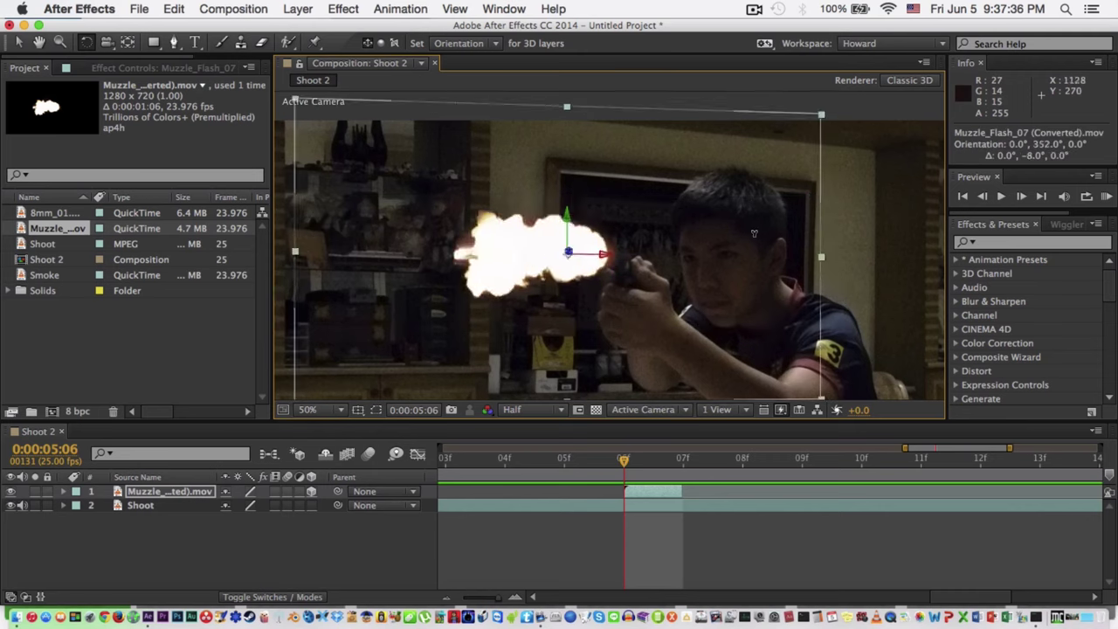
- Flip the muzzle flash to an orientation of about 176°, 42°, 190° and move it to about 624, 345 at the gun's muzzle
{"action": "key", "text": "period"}
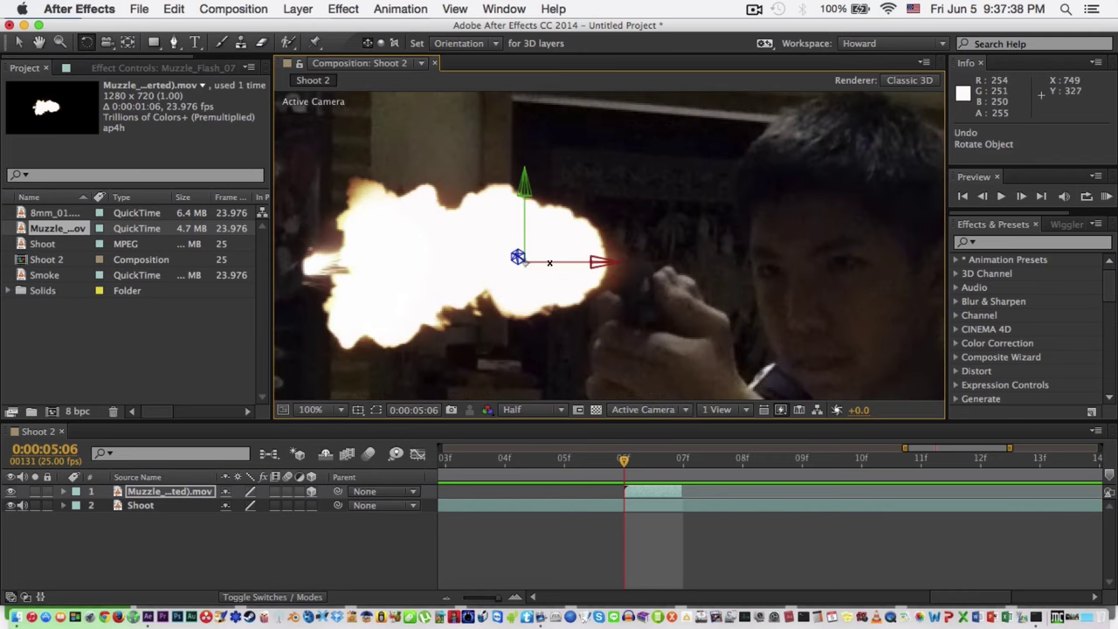
{"action": "left_click", "coordinate": [621, 569]}
{"action": "mouse_move", "coordinate": [628, 467]}
{"action": "left_mouse_down"}
{"action": "mouse_move", "coordinate": [562, 463]}
{"action": "mouse_move", "coordinate": [615, 458]}
{"action": "left_mouse_up"}
{"action": "left_click", "coordinate": [639, 487]}
{"action": "left_click_drag", "start_coordinate": [539, 289], "coordinate": [428, 294]}
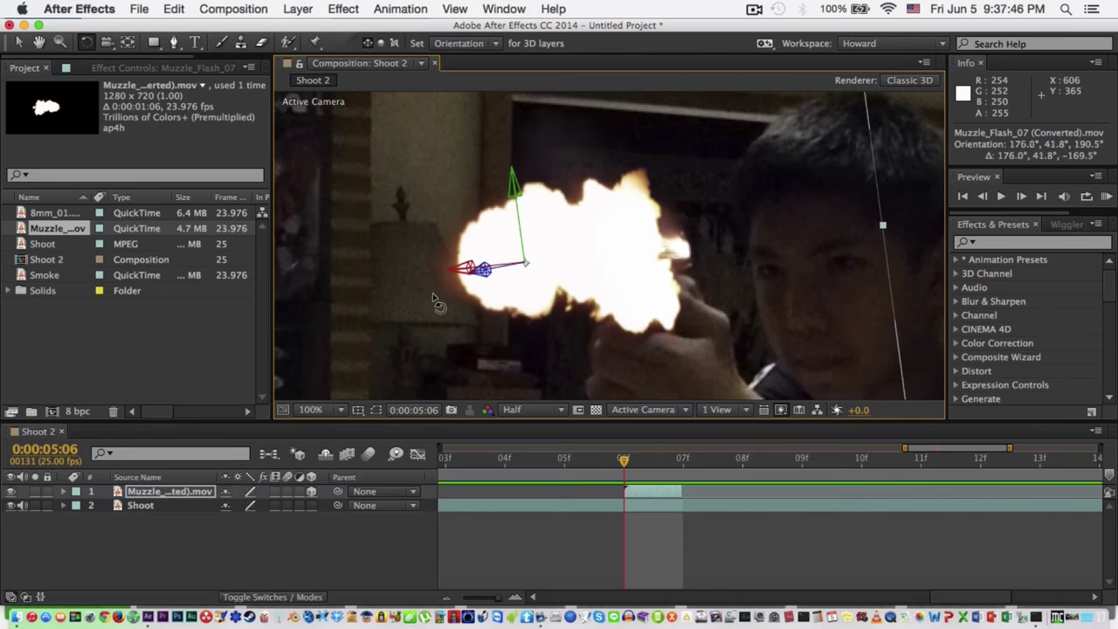
{"action": "key", "text": "v"}
{"action": "left_click_drag", "start_coordinate": [601, 256], "coordinate": [531, 266]}
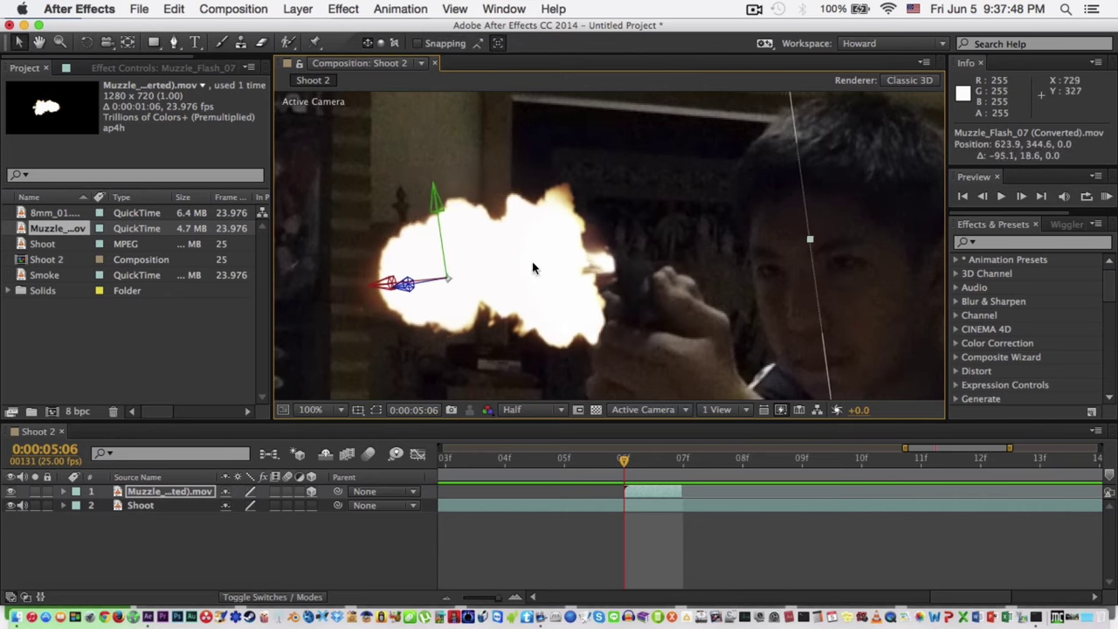
- Tilt the muzzle flash to an orientation of about 176°, 43°, 188° and shift it to about 610, 332
{"action": "key", "text": "w"}
{"action": "mouse_move", "coordinate": [400, 286]}
{"action": "left_mouse_down"}
{"action": "mouse_move", "coordinate": [387, 289]}
{"action": "mouse_move", "coordinate": [397, 286]}
{"action": "left_mouse_up"}
{"action": "key", "text": "v"}
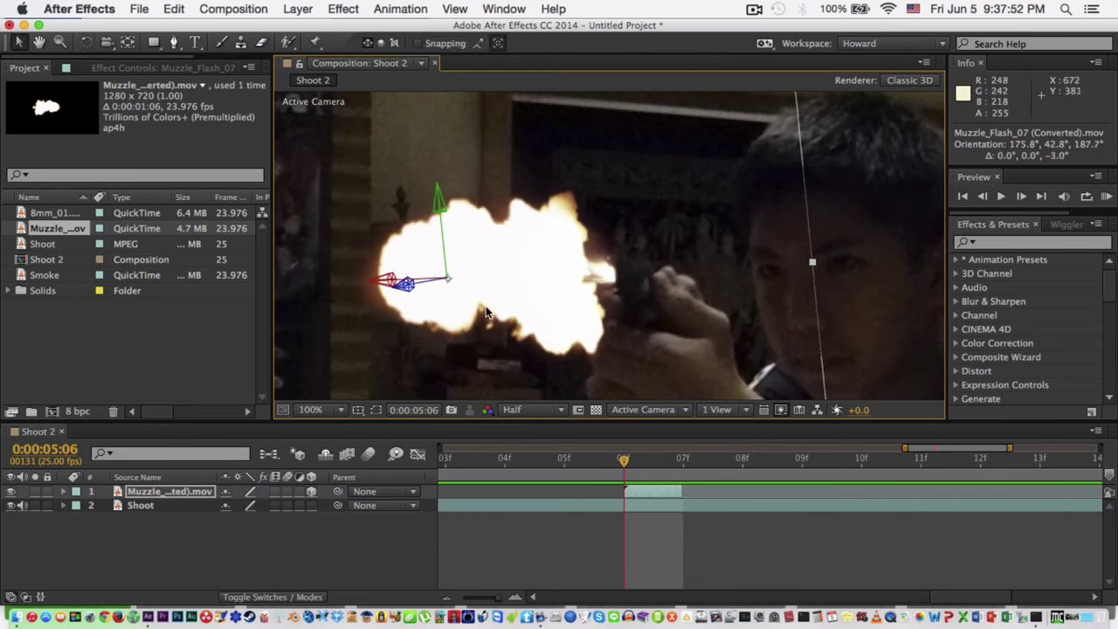
{"action": "left_click_drag", "start_coordinate": [493, 307], "coordinate": [481, 297]}
- Fine-tune the muzzle flash's orientation to about 176.3°, 40.1°, 187.9° to follow the barrel's direction
{"action": "key", "text": "w"}
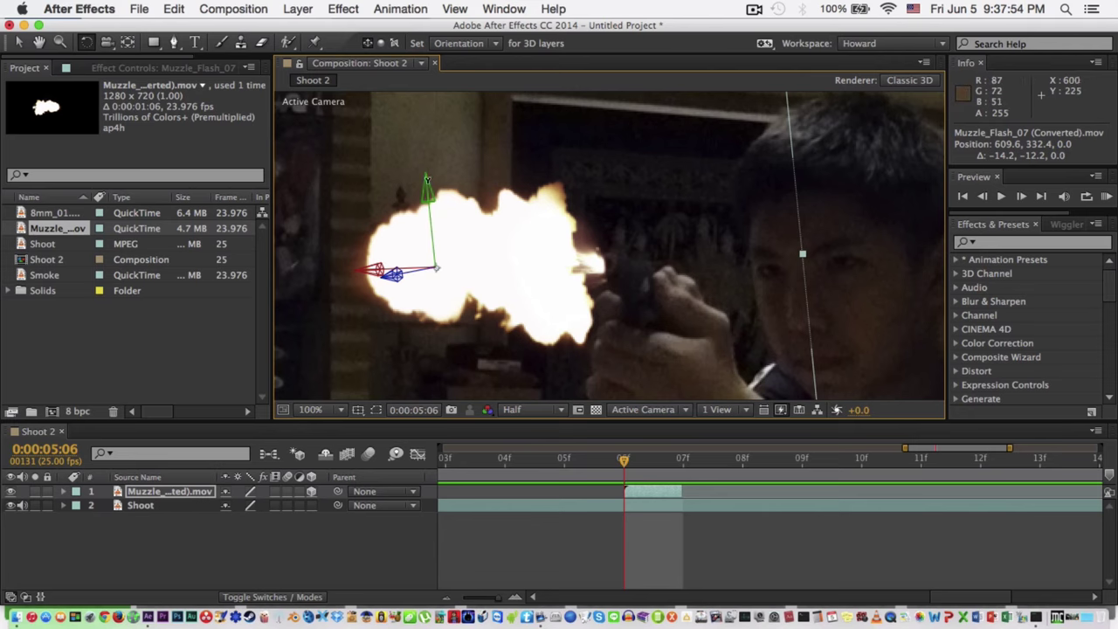
{"action": "left_click_drag", "start_coordinate": [427, 184], "coordinate": [426, 189]}
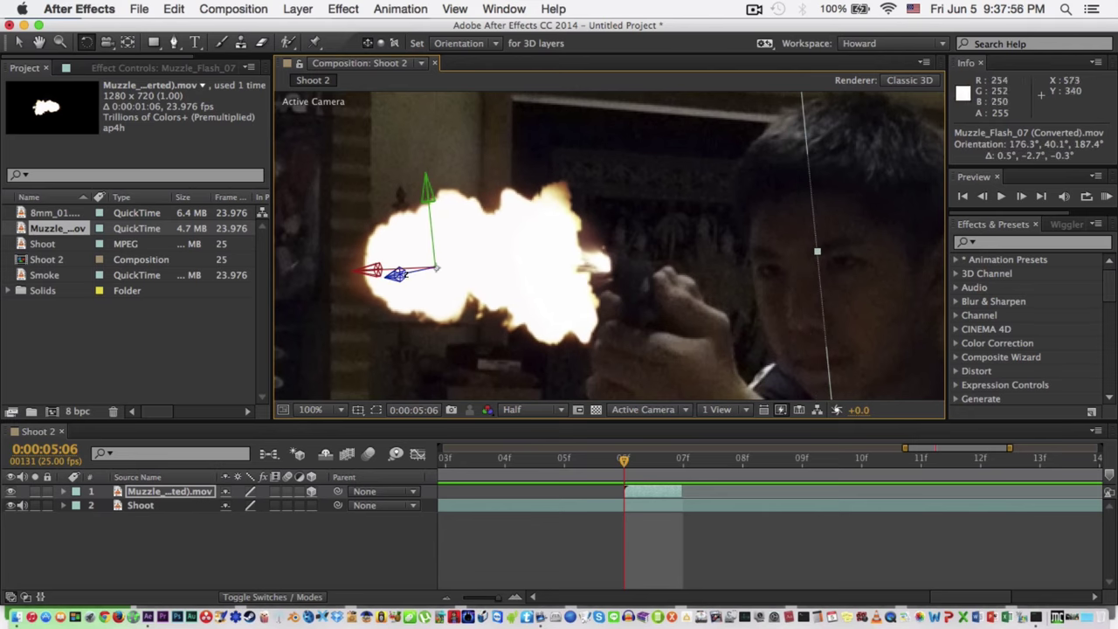
{"action": "left_click_drag", "start_coordinate": [404, 274], "coordinate": [401, 277]}
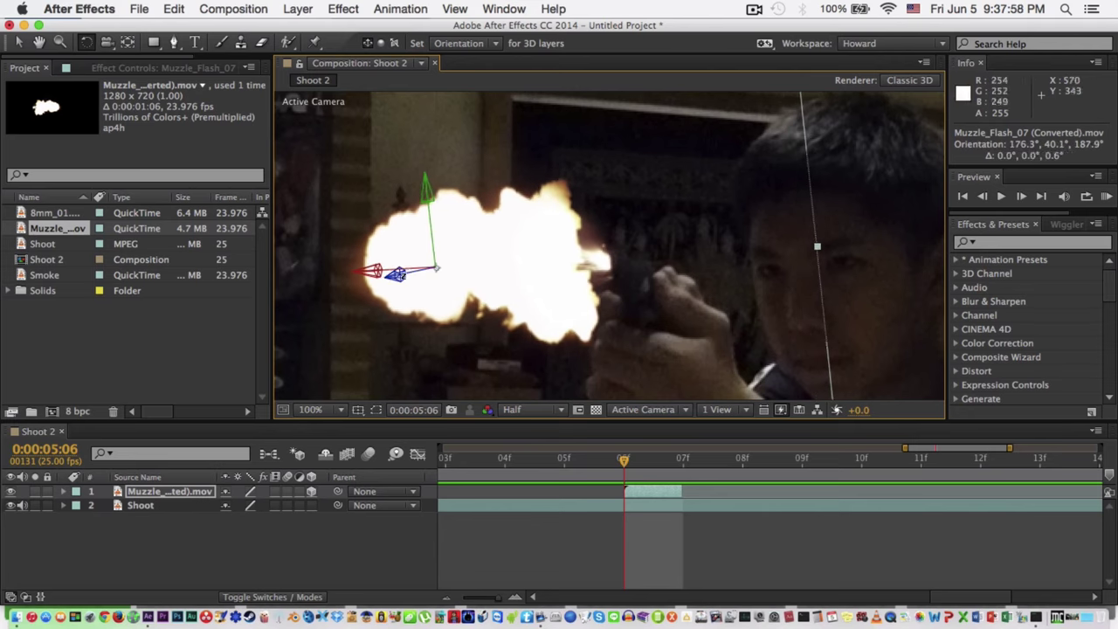
{"action": "key", "text": "v"}
{"action": "left_click", "coordinate": [568, 529]}
{"action": "scroll", "coordinate": [589, 293], "scroll_direction": "down", "scroll_amount": 2}
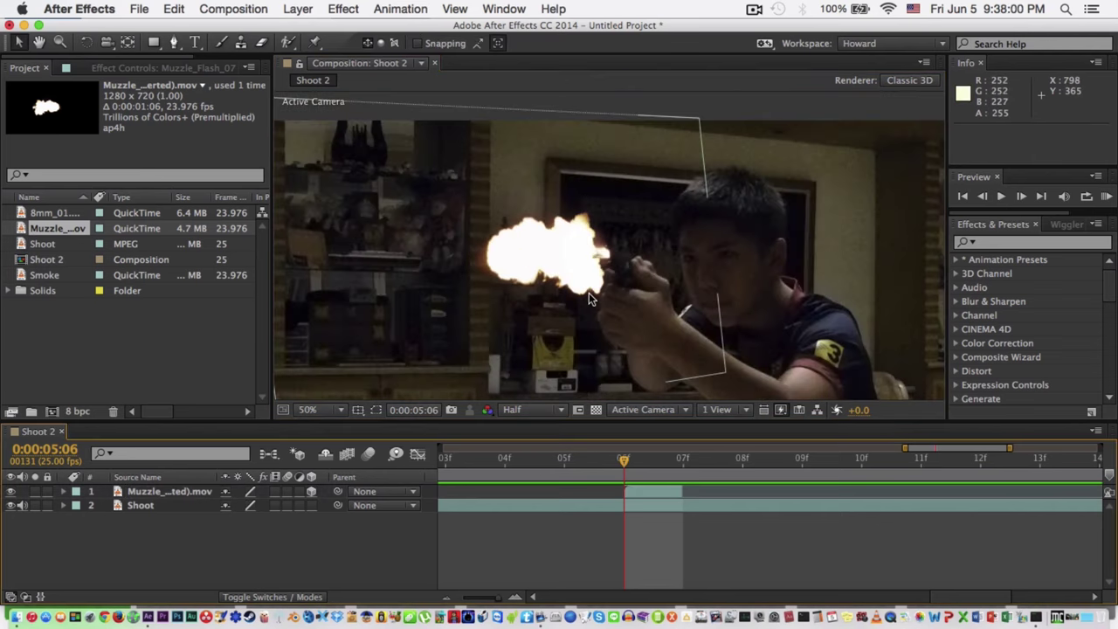
- Nudge the muzzle flash's position at the barrel and rotate it to an orientation of about 175.0°, 46.7°, 188.9°
{"action": "left_click_drag", "start_coordinate": [615, 307], "coordinate": [620, 260]}
{"action": "scroll", "coordinate": [642, 301], "scroll_direction": "down", "scroll_amount": 2}
{"action": "scroll", "coordinate": [620, 260], "scroll_direction": "up", "scroll_amount": 2}
{"action": "mouse_move", "coordinate": [592, 219]}
{"action": "left_mouse_down"}
{"action": "mouse_move", "coordinate": [590, 283]}
{"action": "mouse_move", "coordinate": [569, 229]}
{"action": "mouse_move", "coordinate": [580, 232]}
{"action": "left_mouse_up"}
{"action": "scroll", "coordinate": [593, 263], "scroll_direction": "up", "scroll_amount": 1}
{"action": "left_click", "coordinate": [666, 490]}
{"action": "key", "text": "w"}
{"action": "left_click_drag", "start_coordinate": [466, 145], "coordinate": [467, 150]}
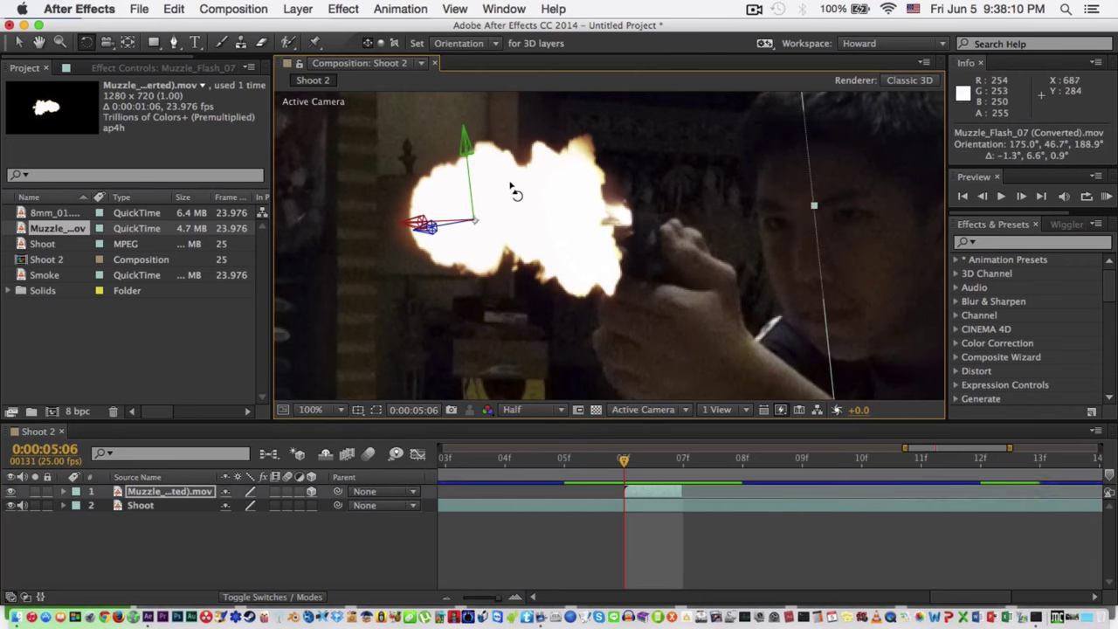
- Fit the composition in the viewer and run a RAM preview of the whole shot with the muzzle flash
{"action": "scroll", "coordinate": [512, 187], "scroll_direction": "down", "scroll_amount": 1}
{"action": "left_click", "coordinate": [857, 236]}
{"action": "key", "text": "space"}
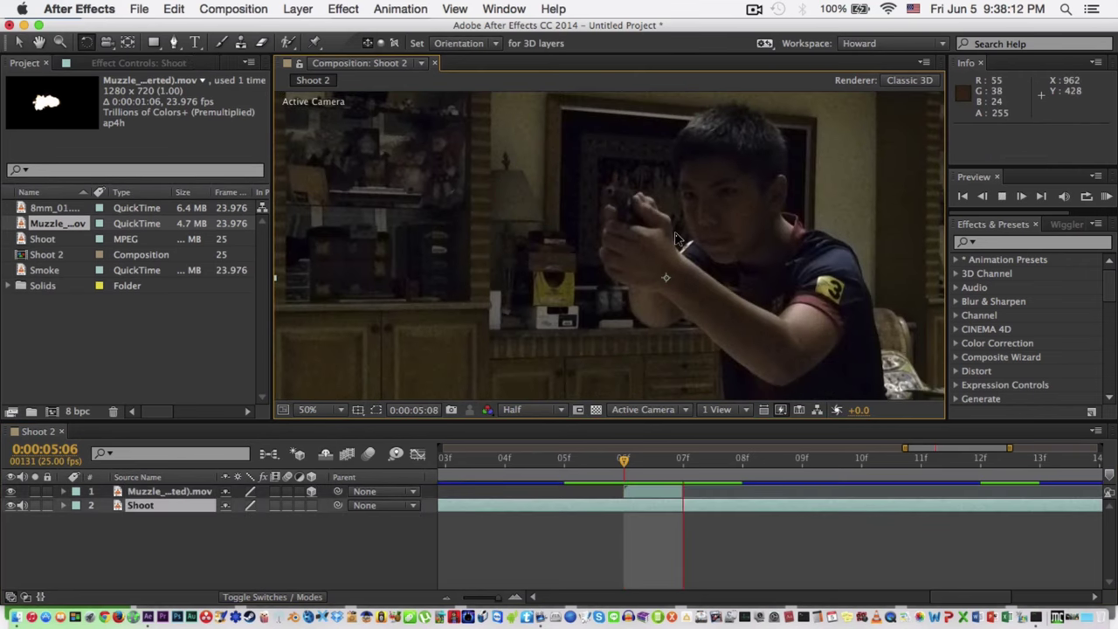
{"action": "scroll", "coordinate": [673, 341], "scroll_direction": "down", "scroll_amount": 4}
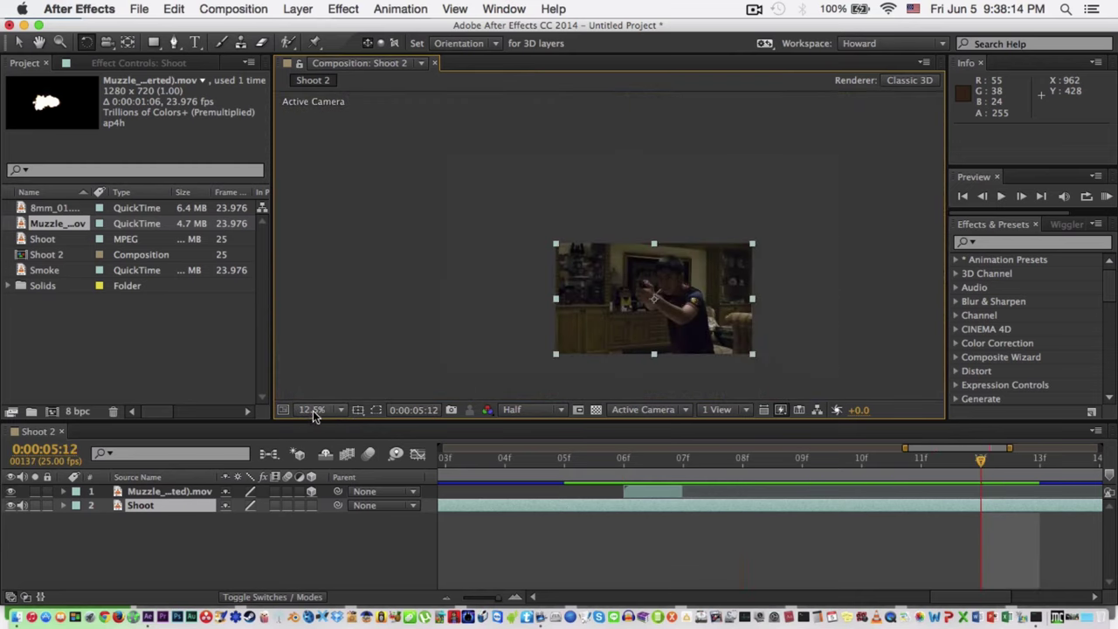
{"action": "left_click", "coordinate": [314, 411]}
{"action": "left_click", "coordinate": [336, 373]}
{"action": "left_click", "coordinate": [1105, 198]}
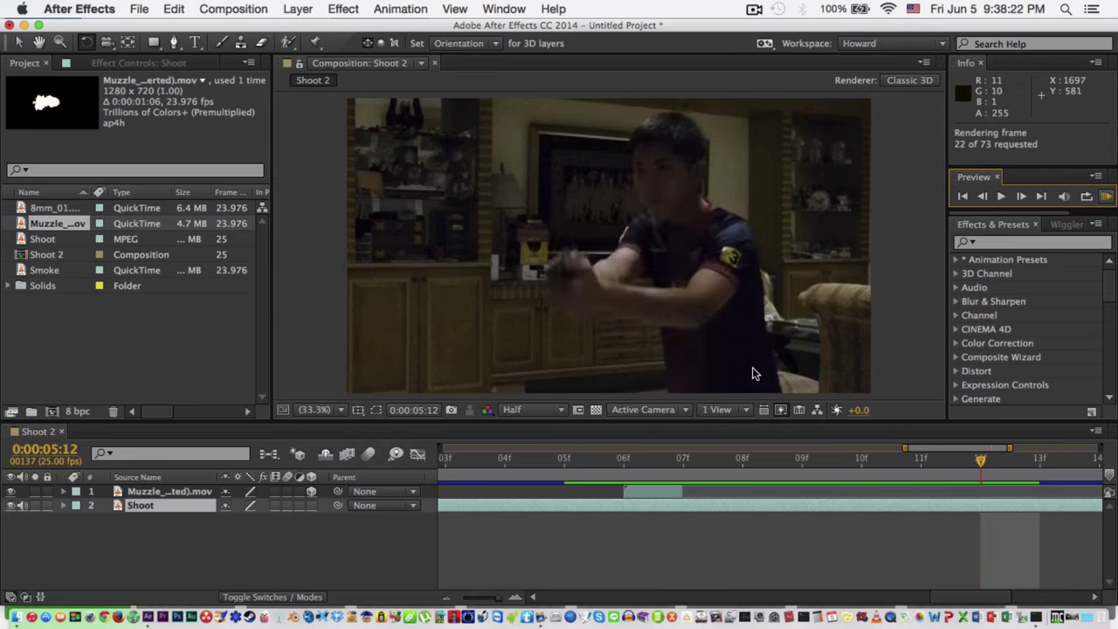
{"action": "key", "text": "space"}
{"action": "scroll", "coordinate": [740, 470], "scroll_direction": "down", "scroll_amount": 5}
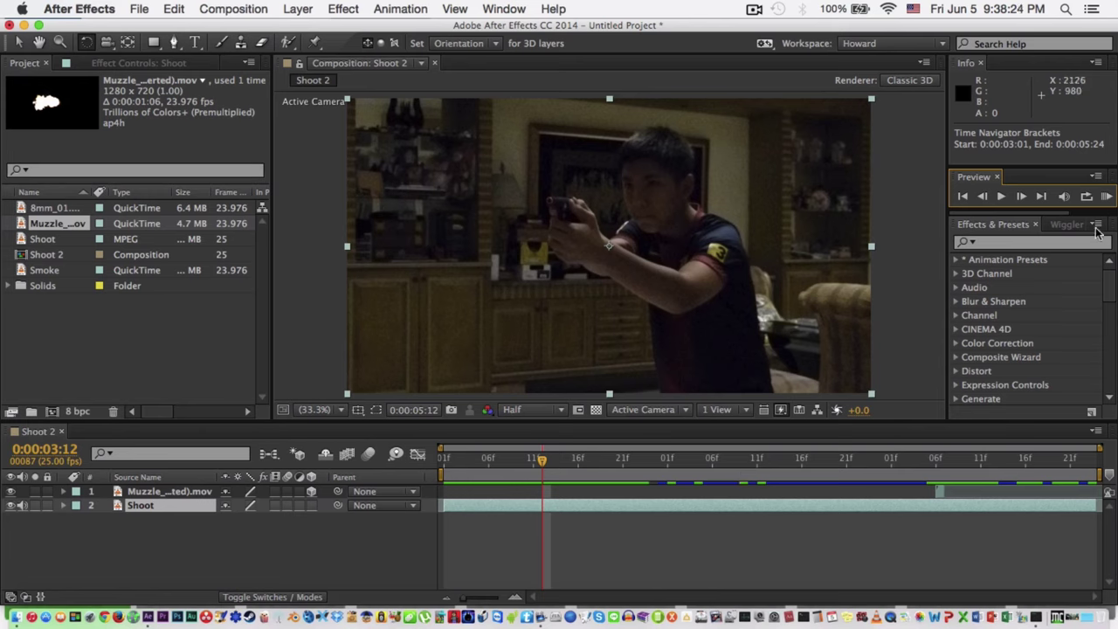
{"action": "left_click", "coordinate": [1106, 197]}
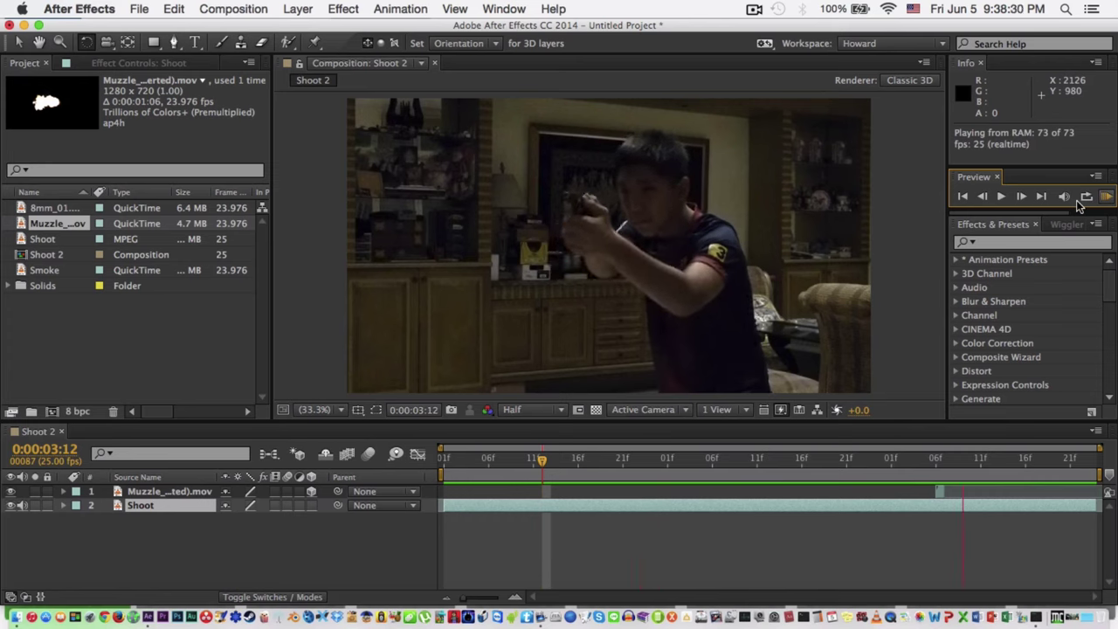
- At 0:00:05:06, scale the muzzle flash layer to 108% and nudge it to about 640, 336
{"action": "left_click_drag", "start_coordinate": [957, 466], "coordinate": [935, 468]}
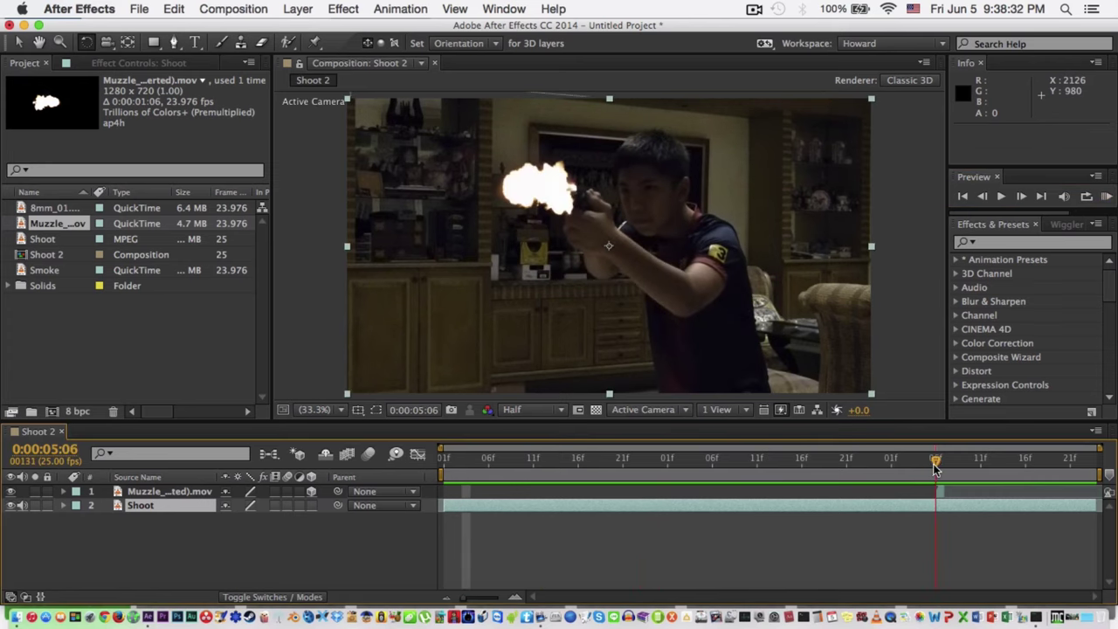
{"action": "left_click", "coordinate": [901, 278]}
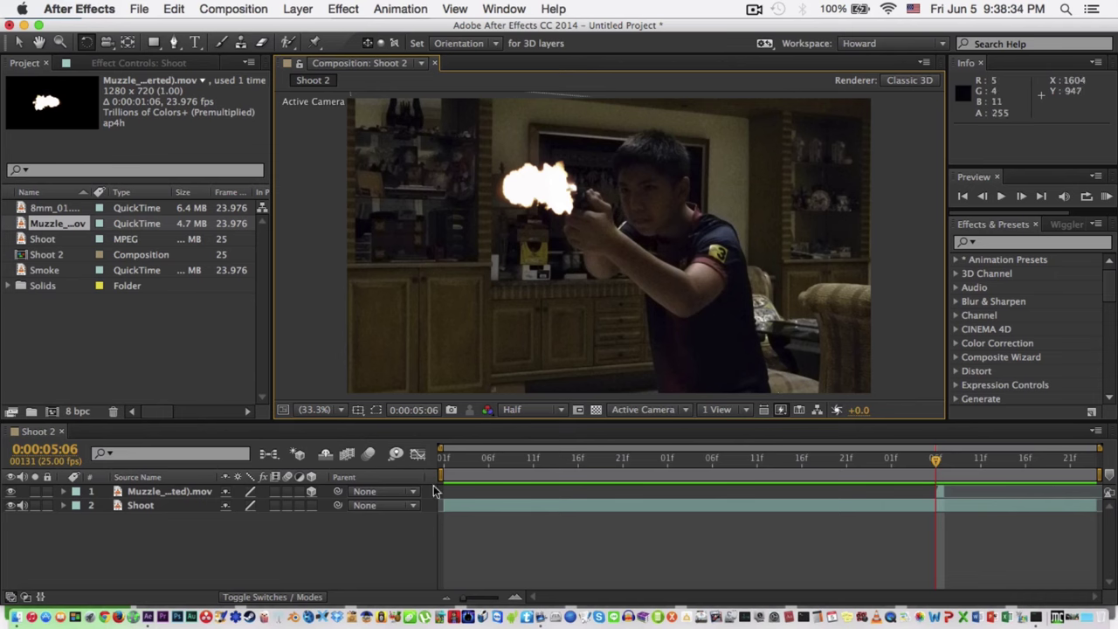
{"action": "left_click", "coordinate": [174, 492]}
{"action": "key", "text": "s"}
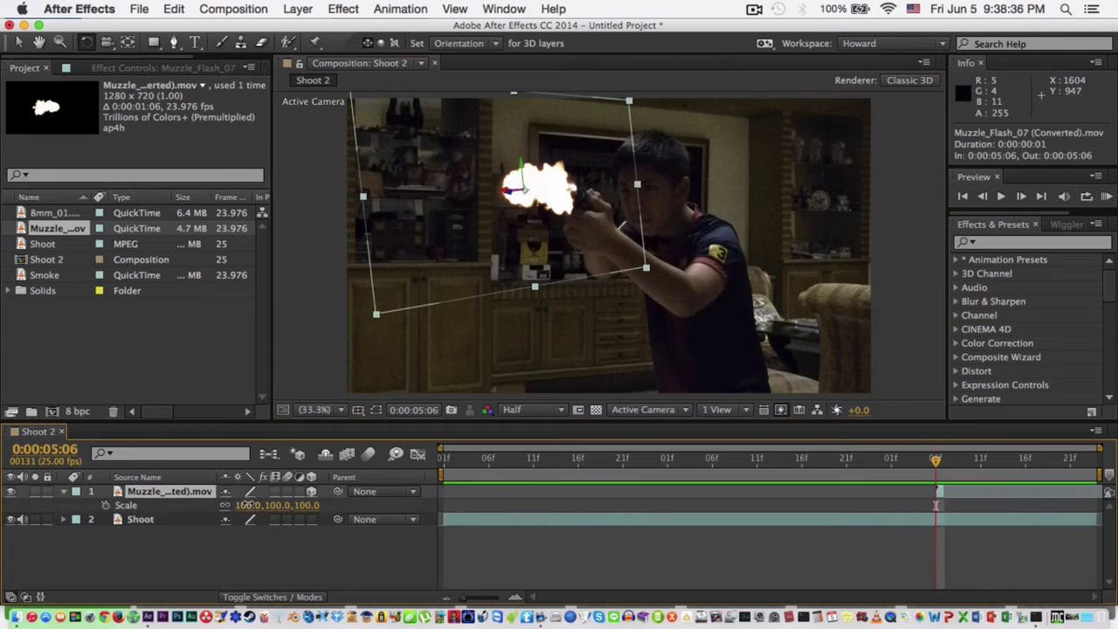
{"action": "left_click_drag", "start_coordinate": [247, 506], "coordinate": [262, 505]}
{"action": "key", "text": "v"}
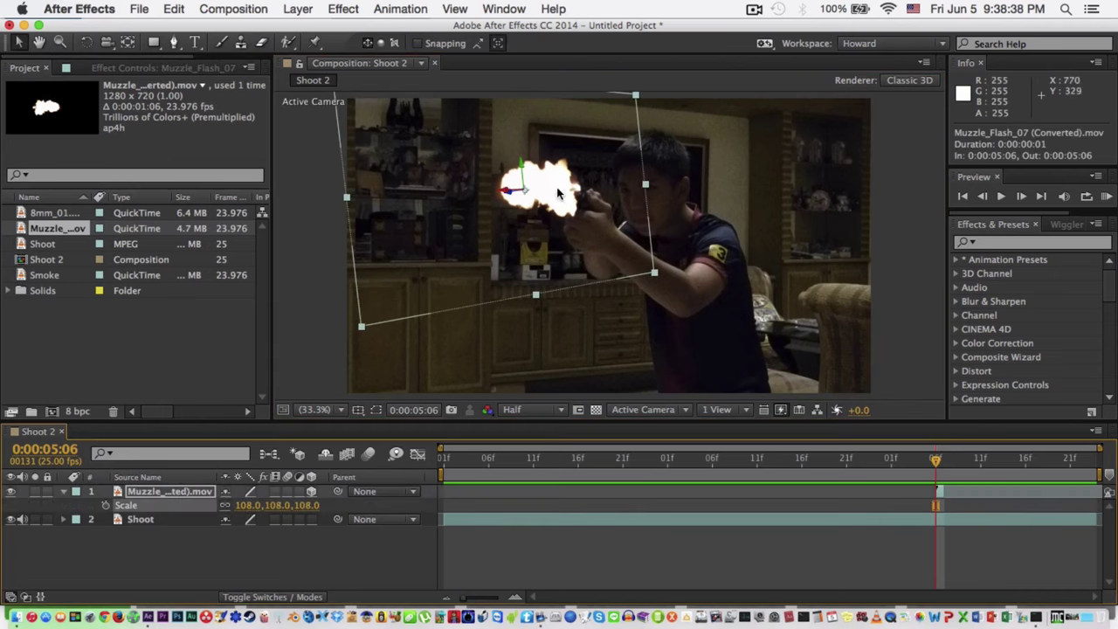
{"action": "mouse_move", "coordinate": [559, 194]}
{"action": "left_mouse_down"}
{"action": "mouse_move", "coordinate": [547, 192]}
{"action": "mouse_move", "coordinate": [579, 190]}
{"action": "mouse_move", "coordinate": [557, 194]}
{"action": "left_mouse_up"}
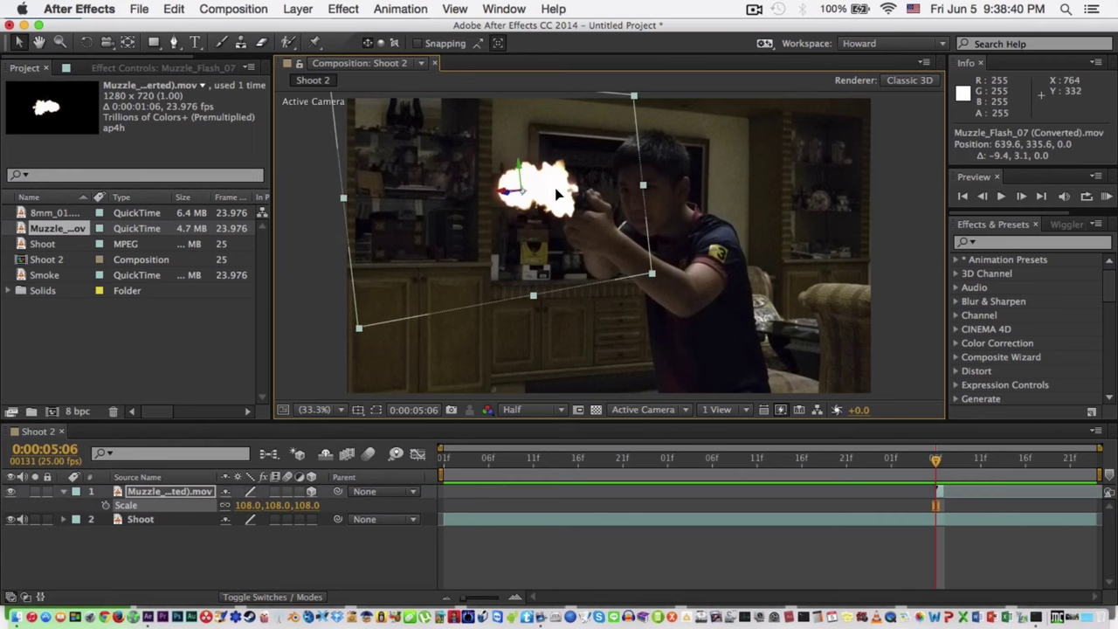
{"action": "key", "text": "w"}
{"action": "left_click", "coordinate": [706, 535]}
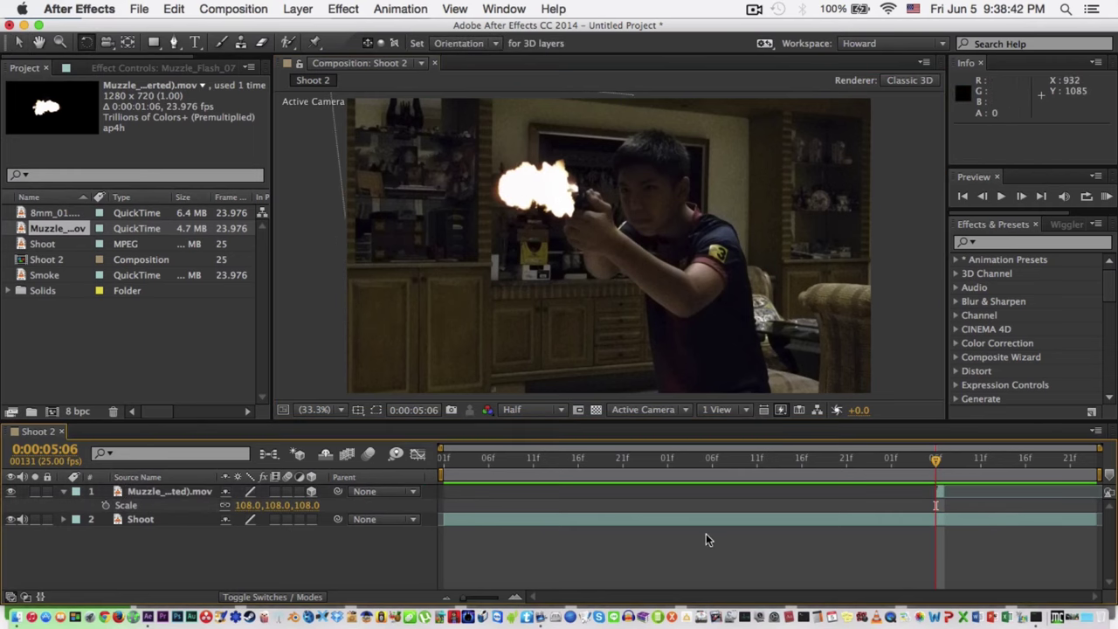
- Find the Stylize Glow effect and apply it to the muzzle flash layer
{"action": "left_click", "coordinate": [940, 491]}
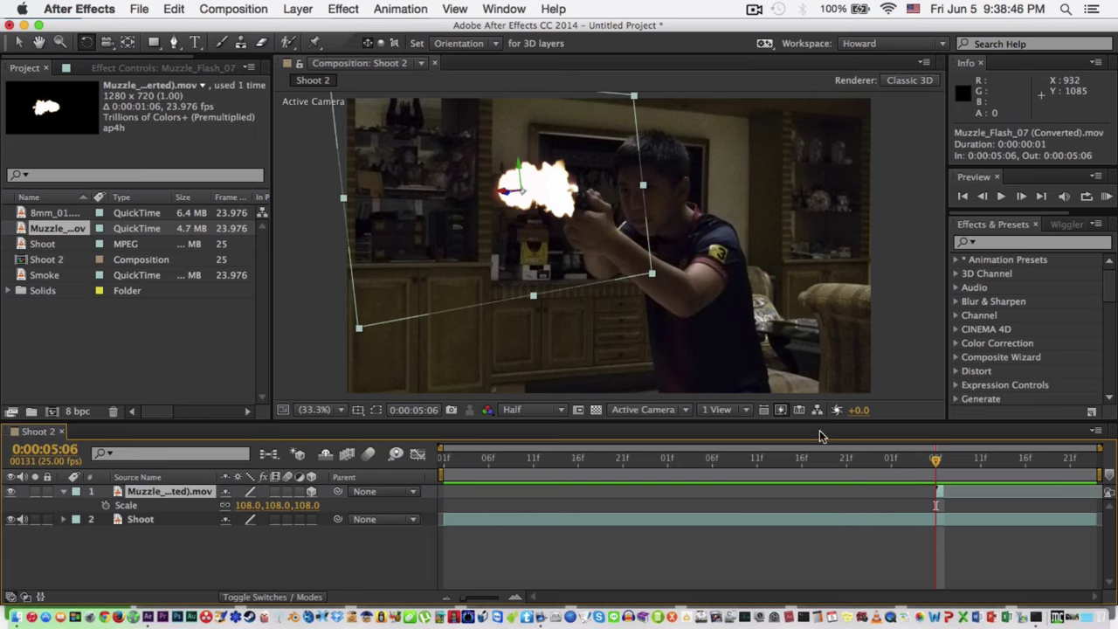
{"action": "left_click", "coordinate": [1030, 239]}
{"action": "type", "text": "glow"}
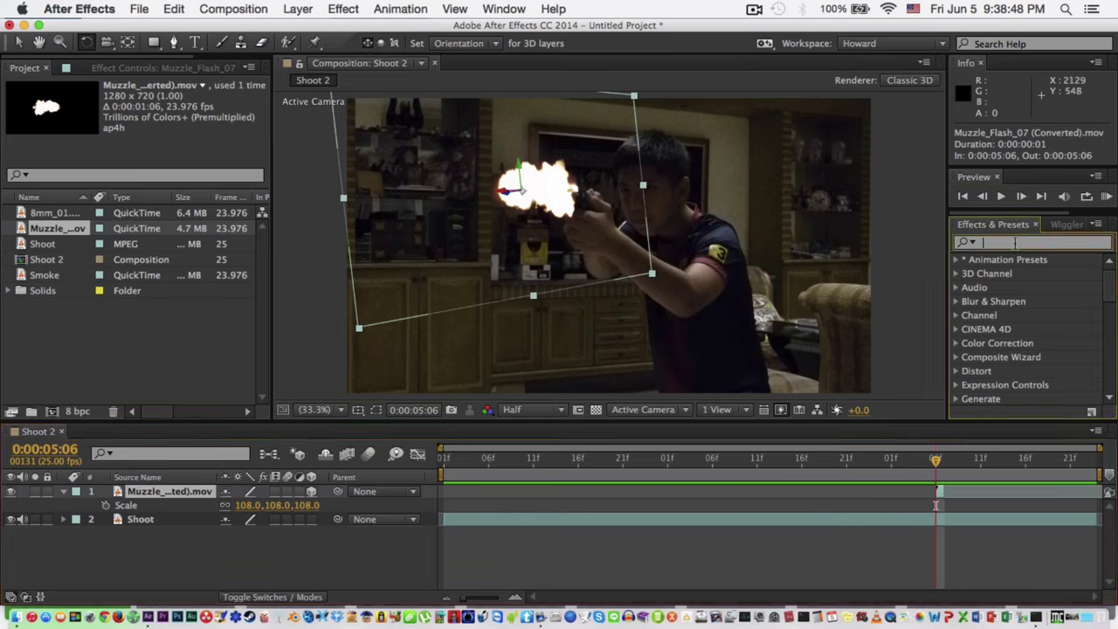
{"action": "scroll", "coordinate": [994, 357], "scroll_direction": "down", "scroll_amount": 10}
{"action": "left_click", "coordinate": [998, 365]}
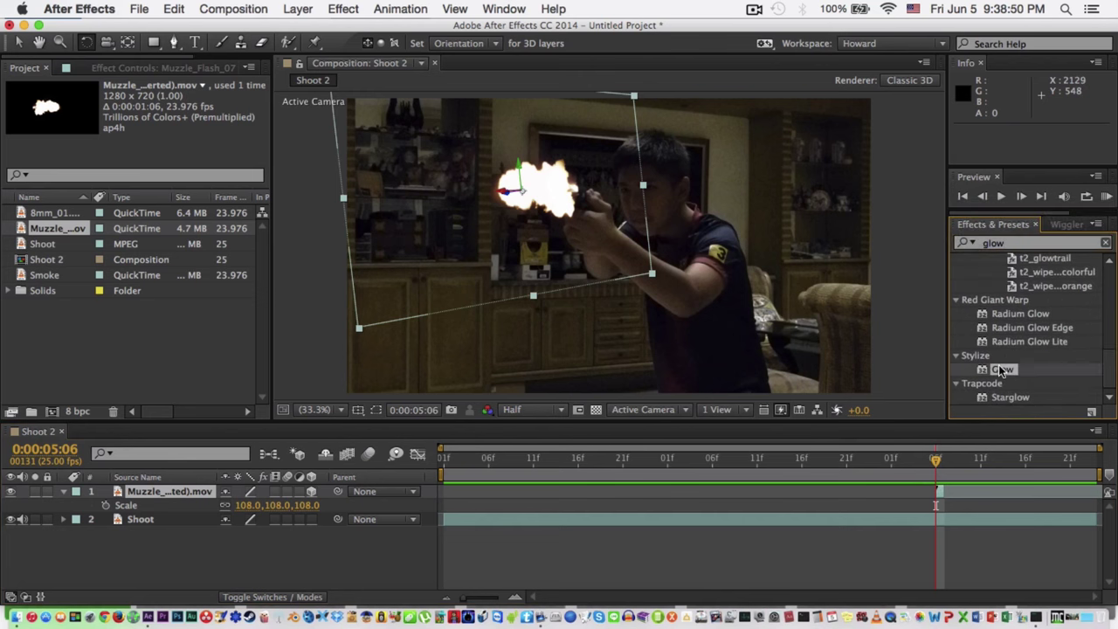
{"action": "left_click_drag", "start_coordinate": [1011, 378], "coordinate": [544, 194]}
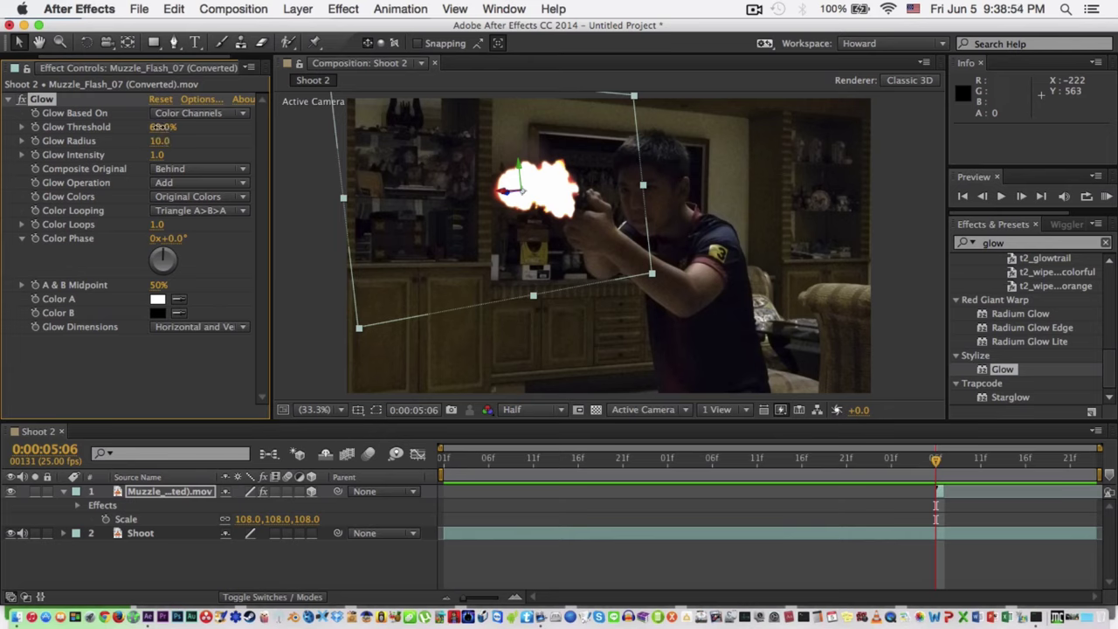
- Set the muzzle flash's Glow Threshold to 100%, Glow Radius to 37 and Glow Intensity to 0.7
{"action": "left_click_drag", "start_coordinate": [184, 127], "coordinate": [273, 129]}
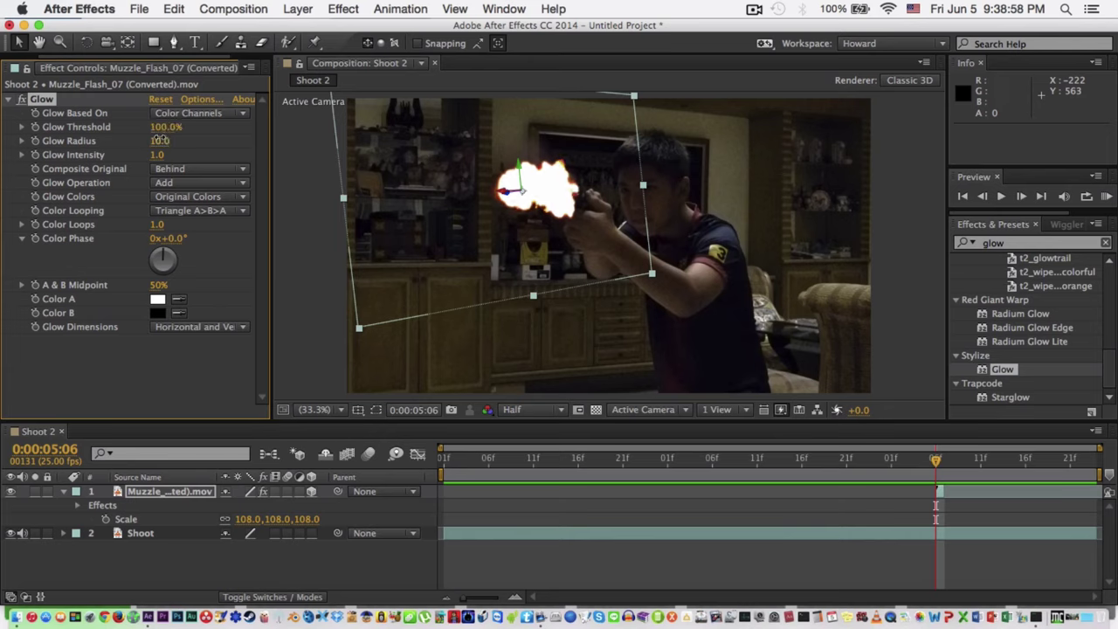
{"action": "left_click_drag", "start_coordinate": [159, 139], "coordinate": [149, 136]}
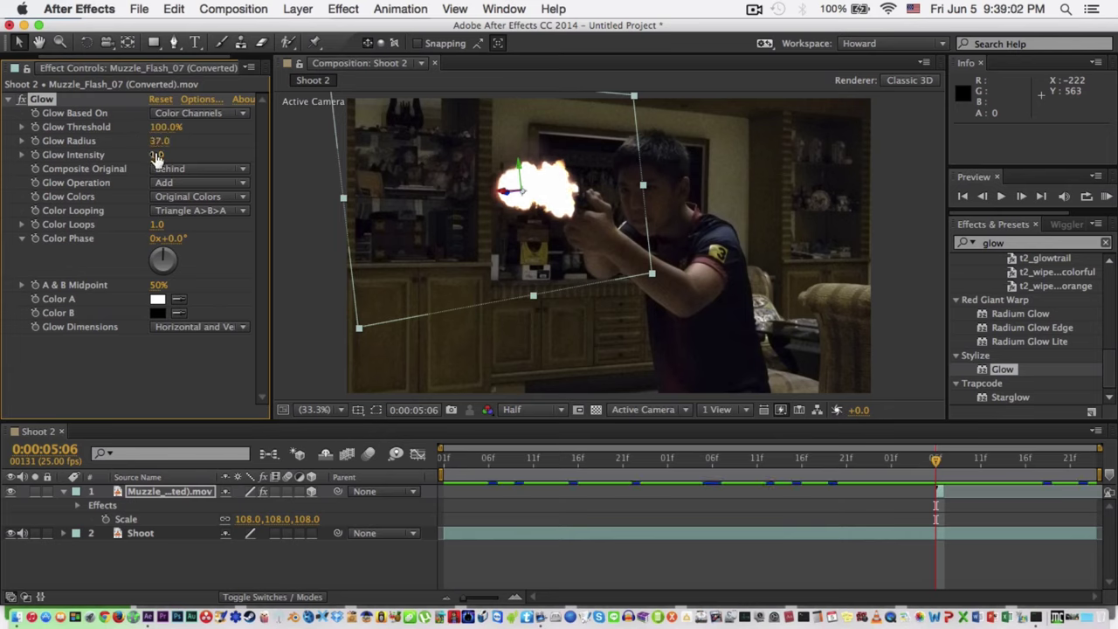
{"action": "mouse_move", "coordinate": [157, 158]}
{"action": "left_mouse_down"}
{"action": "mouse_move", "coordinate": [265, 158]}
{"action": "mouse_move", "coordinate": [95, 164]}
{"action": "mouse_move", "coordinate": [162, 167]}
{"action": "left_mouse_up"}
- Show the layer blending modes, set the muzzle flash layer to Screen and deselect it
{"action": "left_click", "coordinate": [275, 598]}
{"action": "left_click", "coordinate": [259, 493]}
{"action": "left_click", "coordinate": [231, 479]}
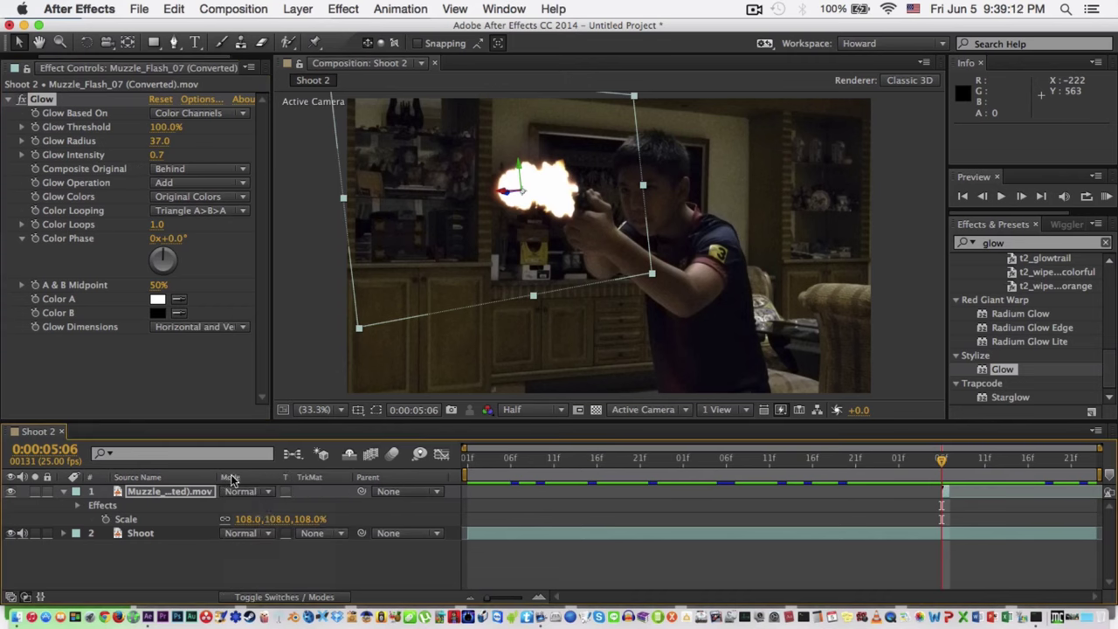
{"action": "left_click", "coordinate": [243, 495]}
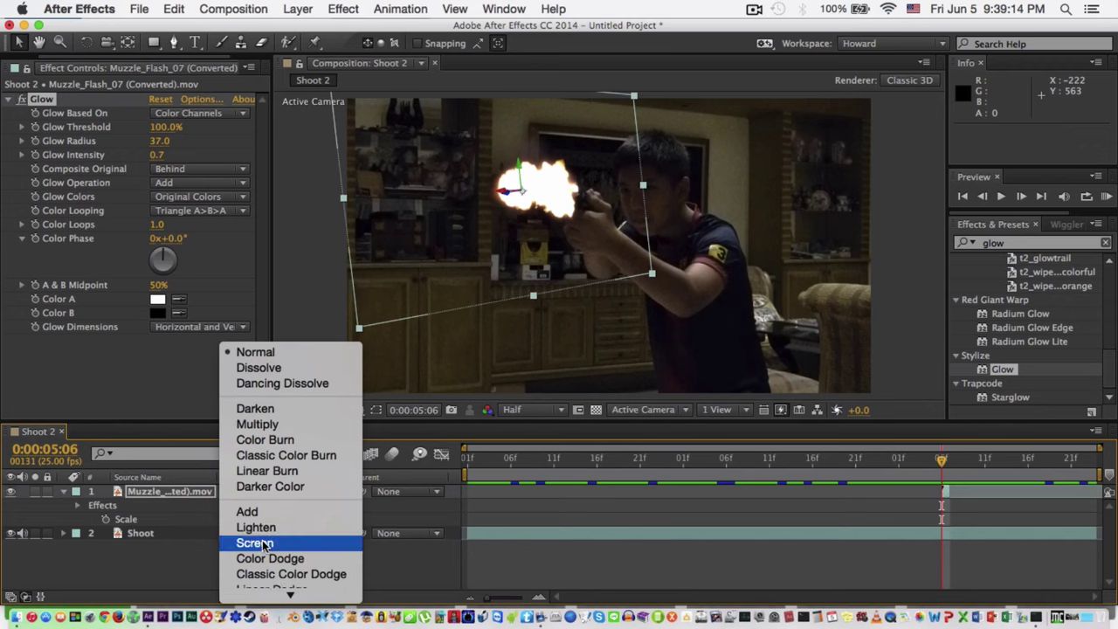
{"action": "left_click", "coordinate": [263, 544]}
{"action": "left_click", "coordinate": [270, 554]}
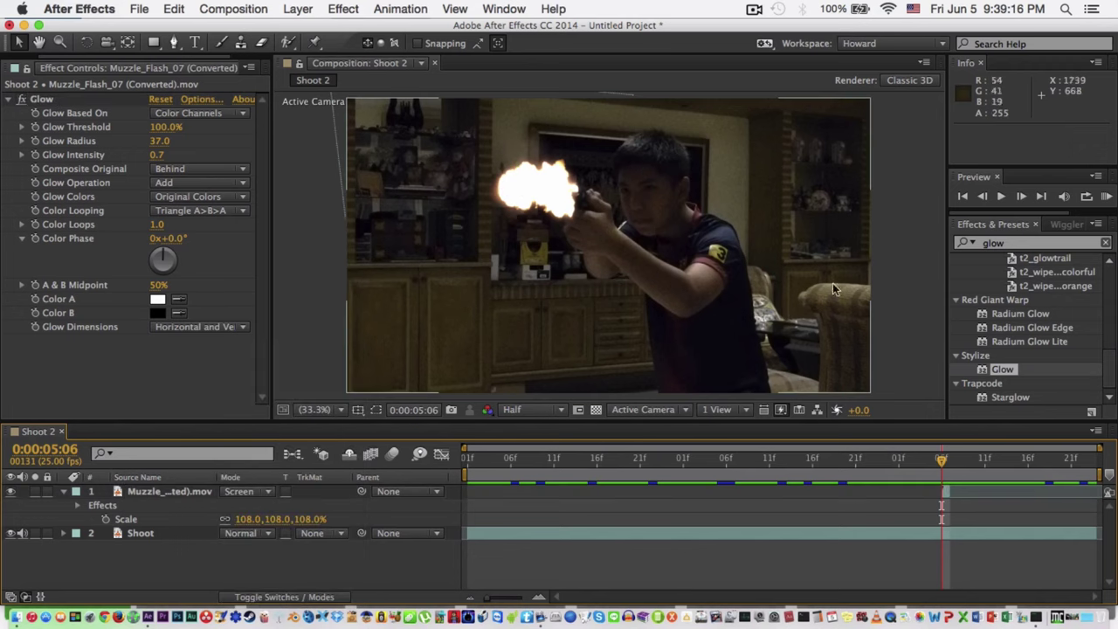
- Play the footage from before the gunshot through the flash, and return to 0:00:05:06
{"action": "left_click_drag", "start_coordinate": [940, 457], "coordinate": [821, 462]}
{"action": "key", "text": "space"}
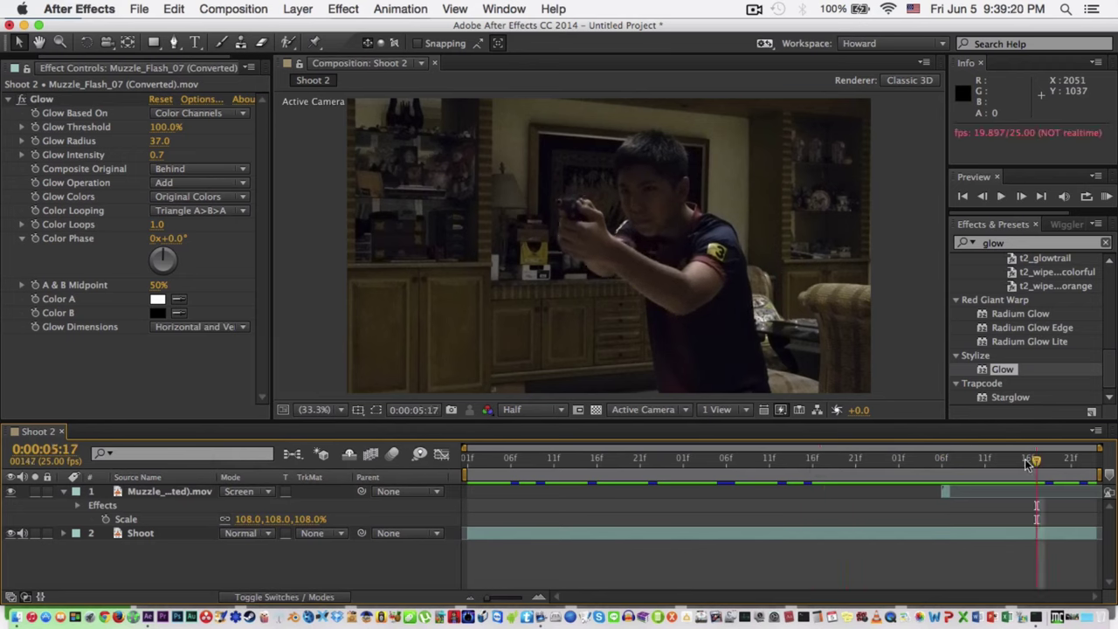
{"action": "left_click", "coordinate": [941, 461]}
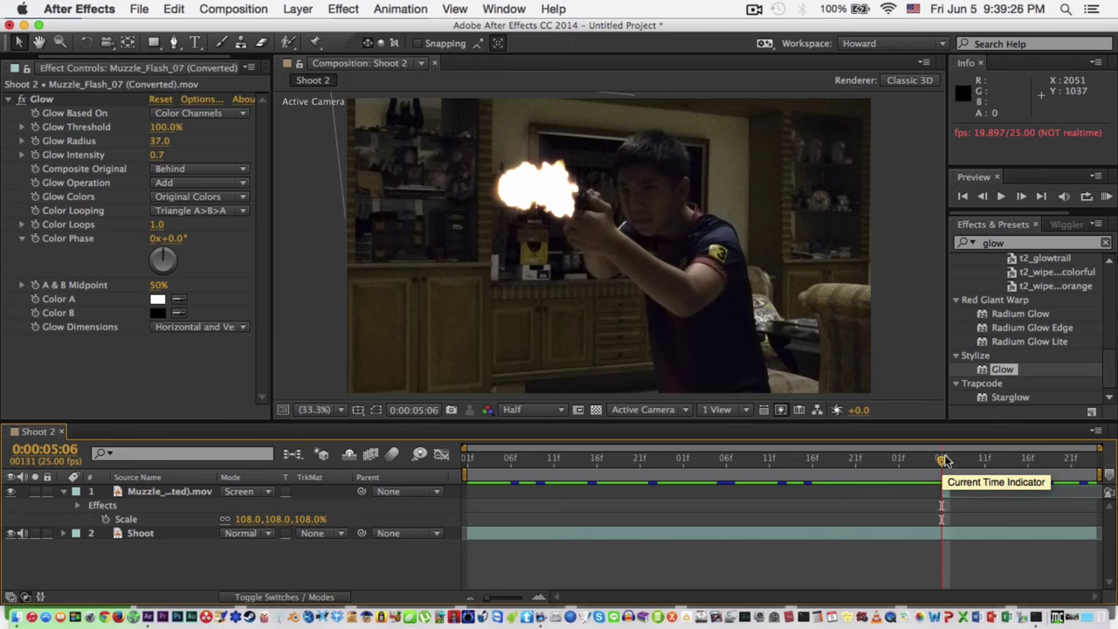
{"action": "left_click", "coordinate": [953, 492]}
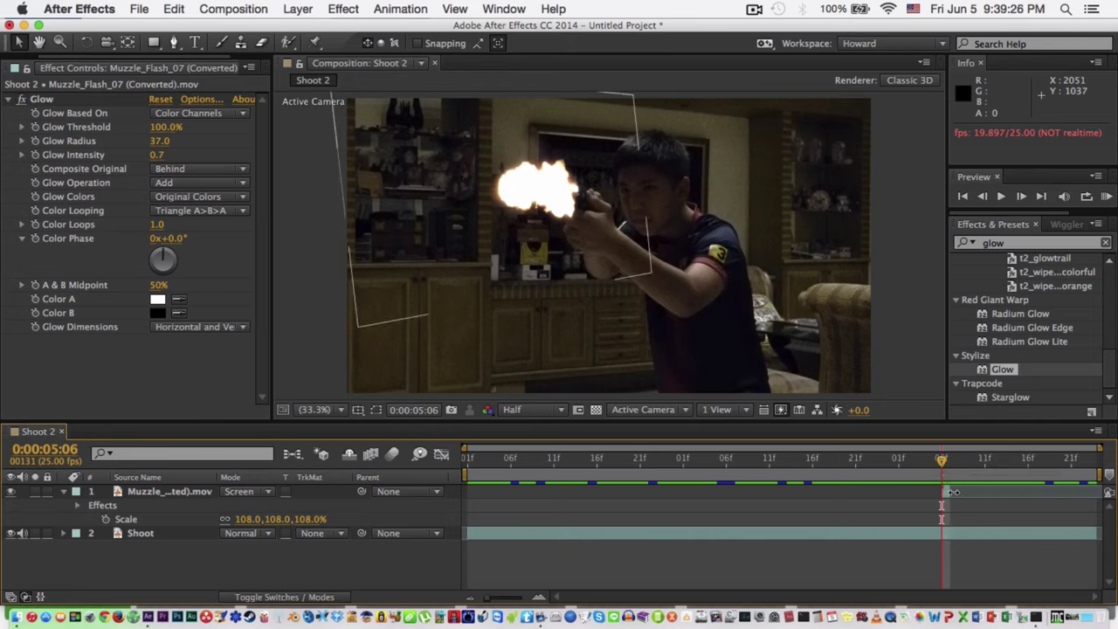
- Find the Fast Blur effect, apply it to the muzzle flash layer and set its Blurriness to 6
{"action": "left_click", "coordinate": [1105, 242]}
{"action": "mouse_move", "coordinate": [942, 460]}
{"action": "left_mouse_down"}
{"action": "mouse_move", "coordinate": [924, 461]}
{"action": "mouse_move", "coordinate": [941, 461]}
{"action": "left_mouse_up"}
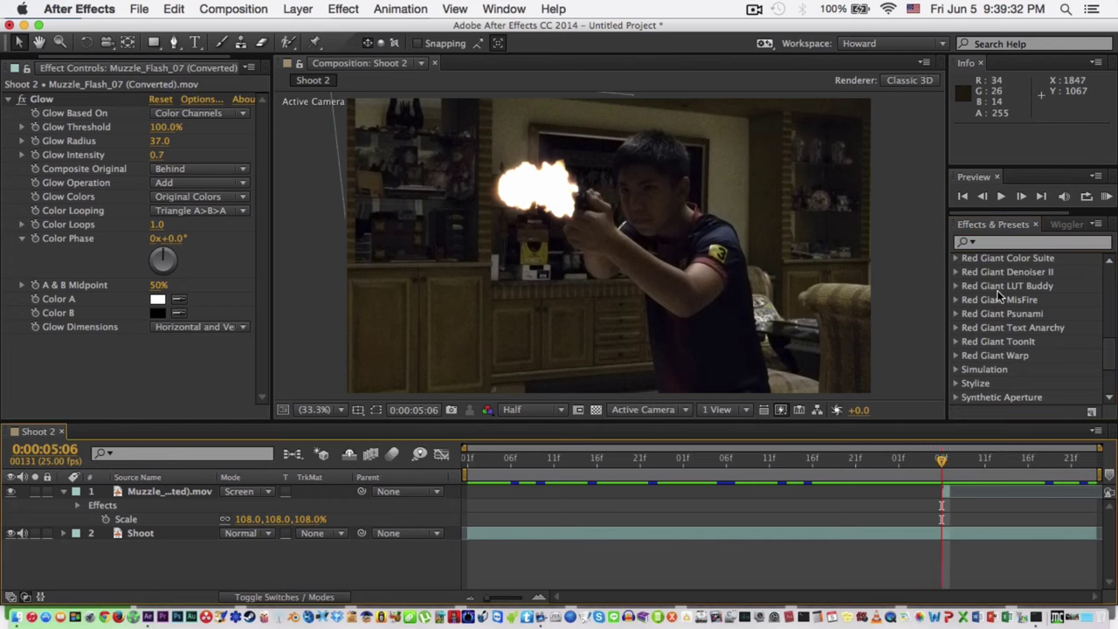
{"action": "left_click", "coordinate": [1014, 243]}
{"action": "type", "text": "blur"}
{"action": "scroll", "coordinate": [1006, 242], "scroll_direction": "down", "scroll_amount": 5}
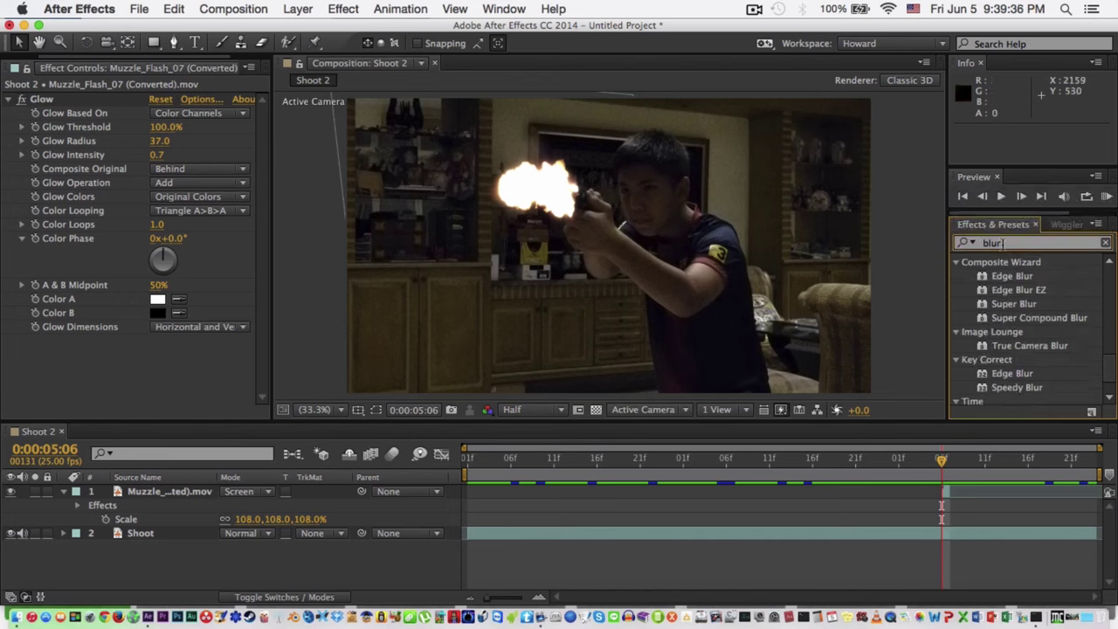
{"action": "double_click", "coordinate": [1002, 244]}
{"action": "type", "text": "fast blur"}
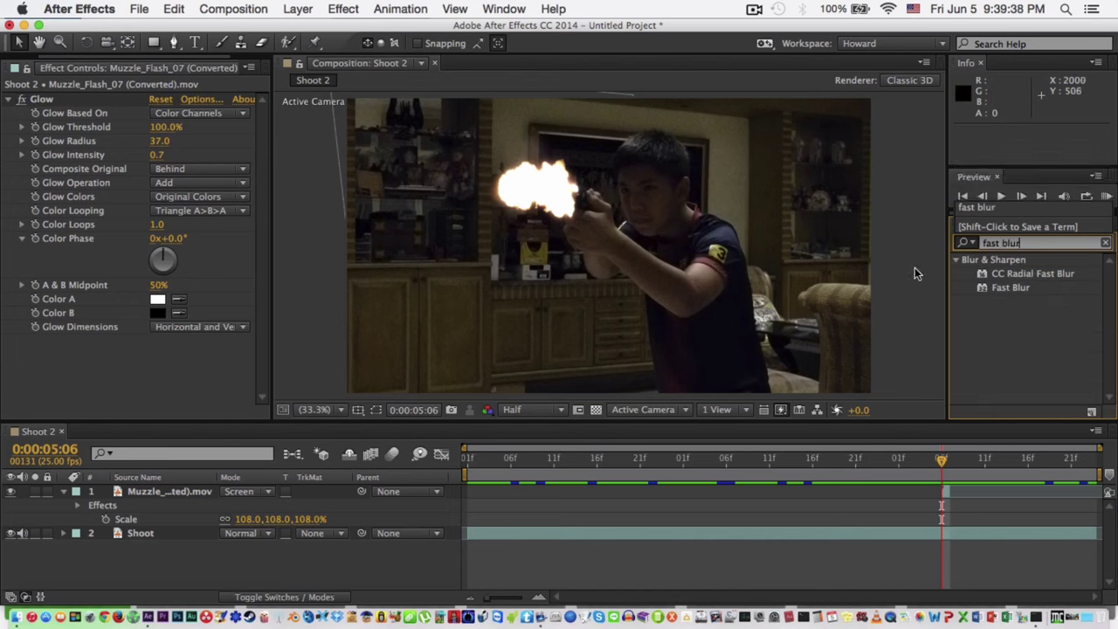
{"action": "left_click_drag", "start_coordinate": [1006, 288], "coordinate": [947, 493]}
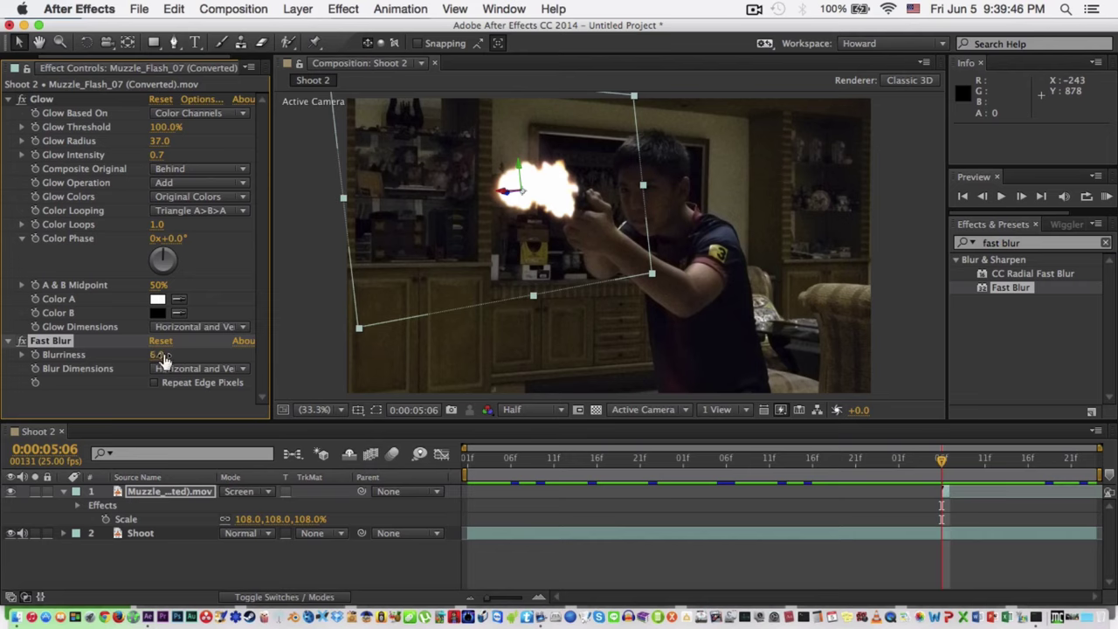
{"action": "left_click", "coordinate": [152, 396]}
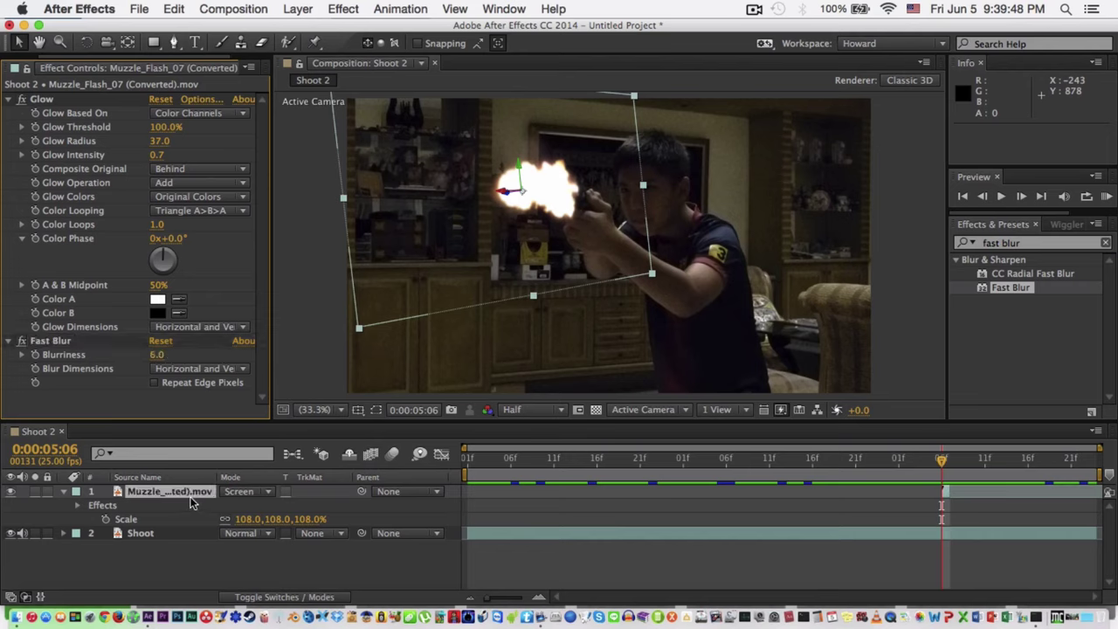
- Lower the muzzle flash layer's opacity to 87%
{"action": "key", "text": "t"}
{"action": "mouse_move", "coordinate": [234, 505]}
{"action": "left_mouse_down"}
{"action": "mouse_move", "coordinate": [216, 505]}
{"action": "mouse_move", "coordinate": [240, 507]}
{"action": "left_mouse_up"}
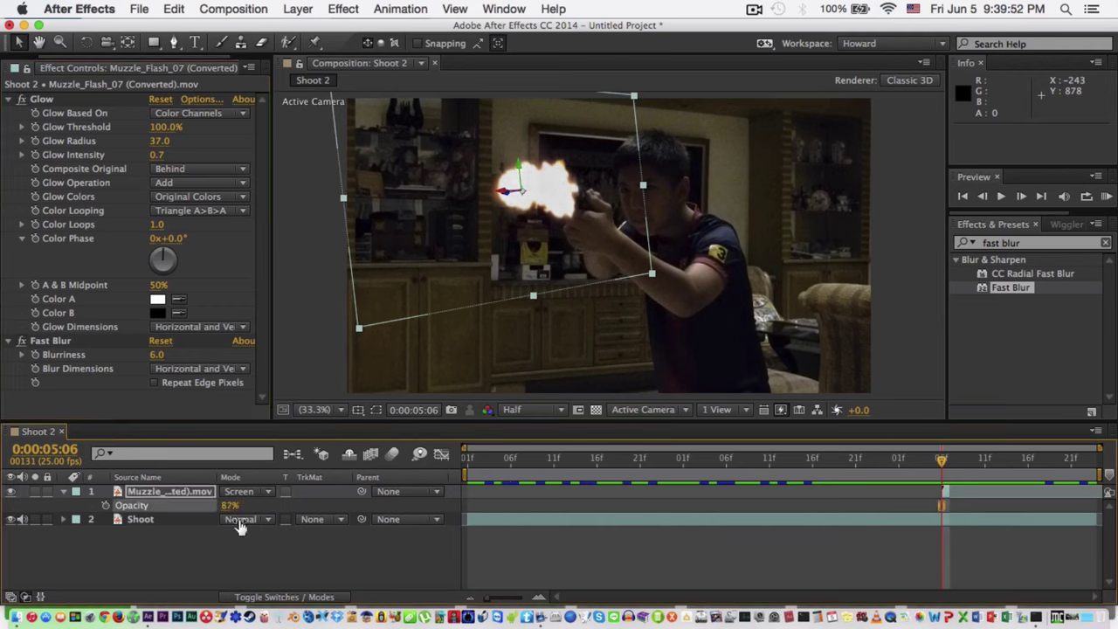
{"action": "left_click", "coordinate": [482, 556]}
- Duplicate the muzzle flash layer and replace the duplicate's Fast Blur with a Gaussian Blur
{"action": "left_click", "coordinate": [946, 491]}
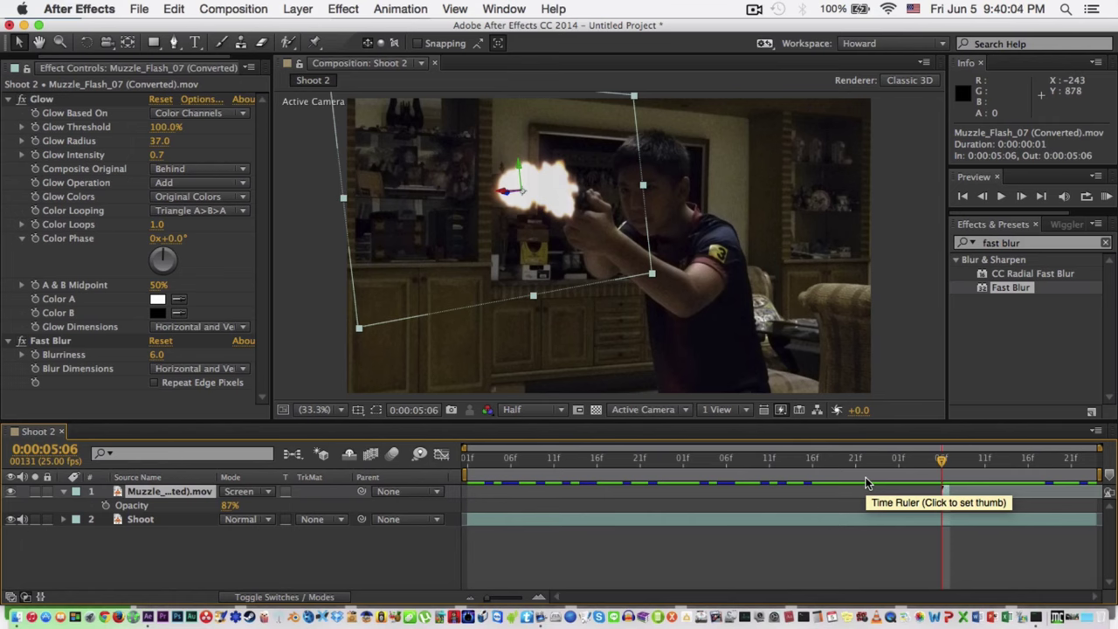
{"action": "key", "text": "super+d"}
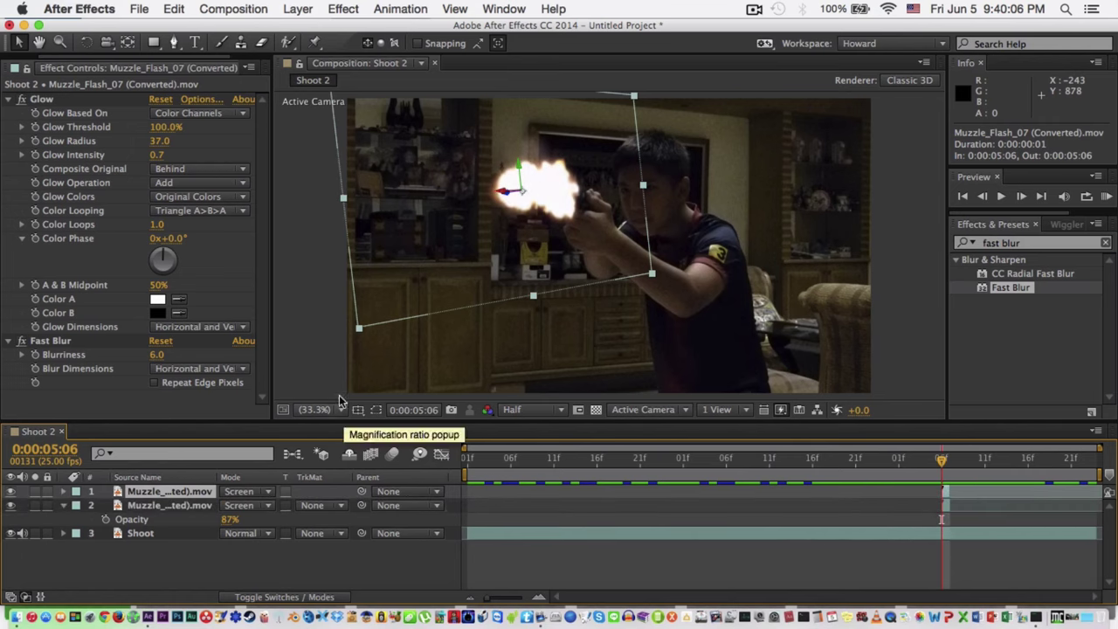
{"action": "left_click", "coordinate": [1106, 243]}
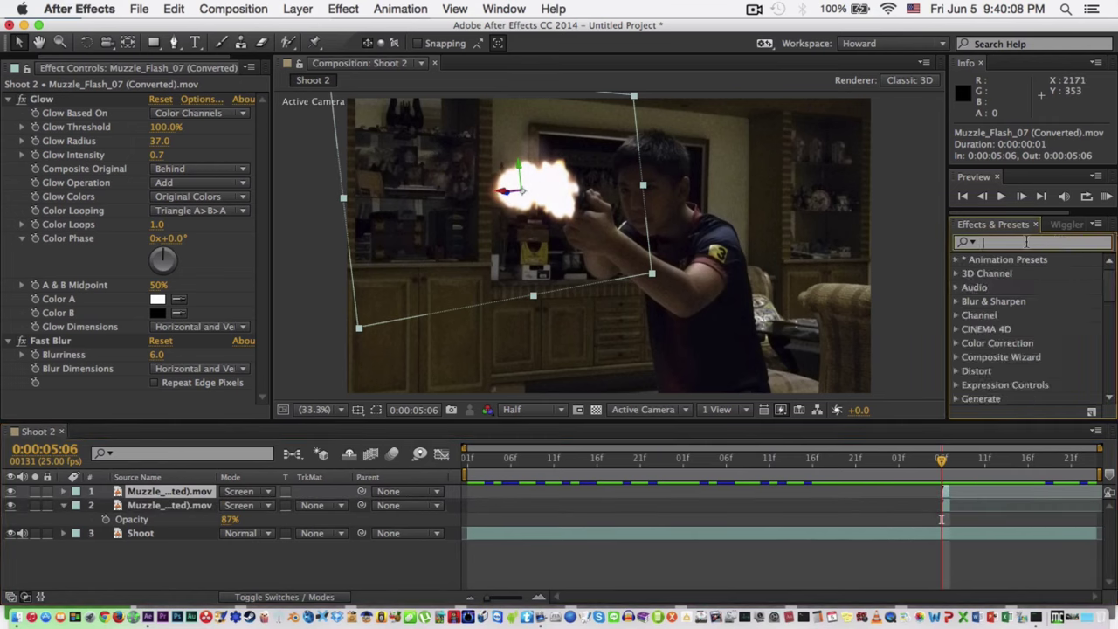
{"action": "type", "text": "gaussian"}
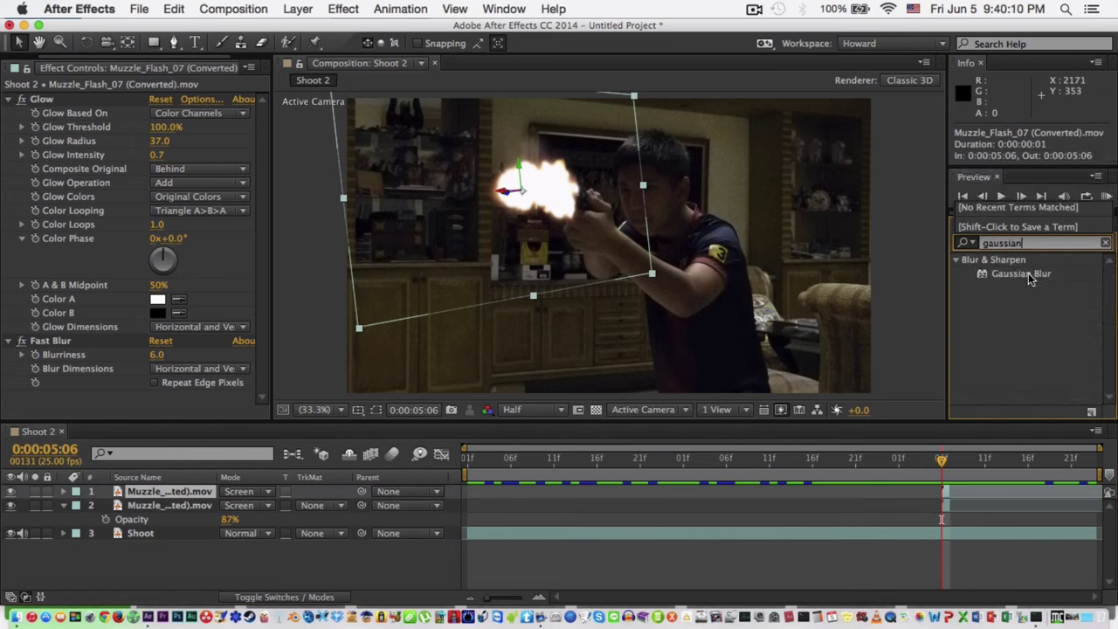
{"action": "left_click_drag", "start_coordinate": [1028, 272], "coordinate": [176, 491]}
{"action": "left_click", "coordinate": [42, 330]}
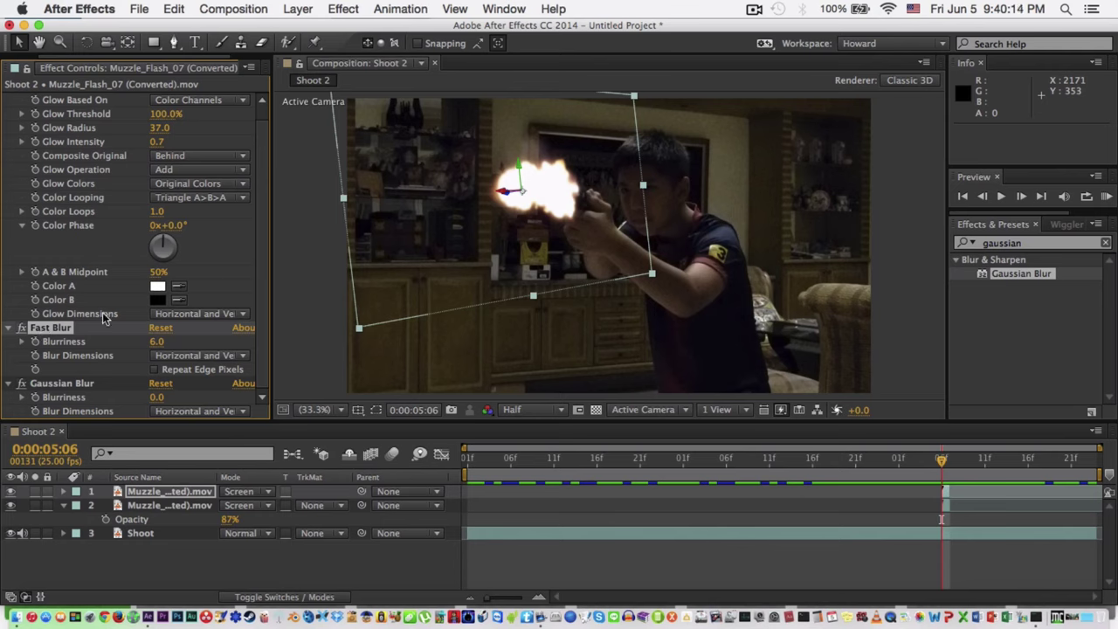
{"action": "key", "text": "Delete"}
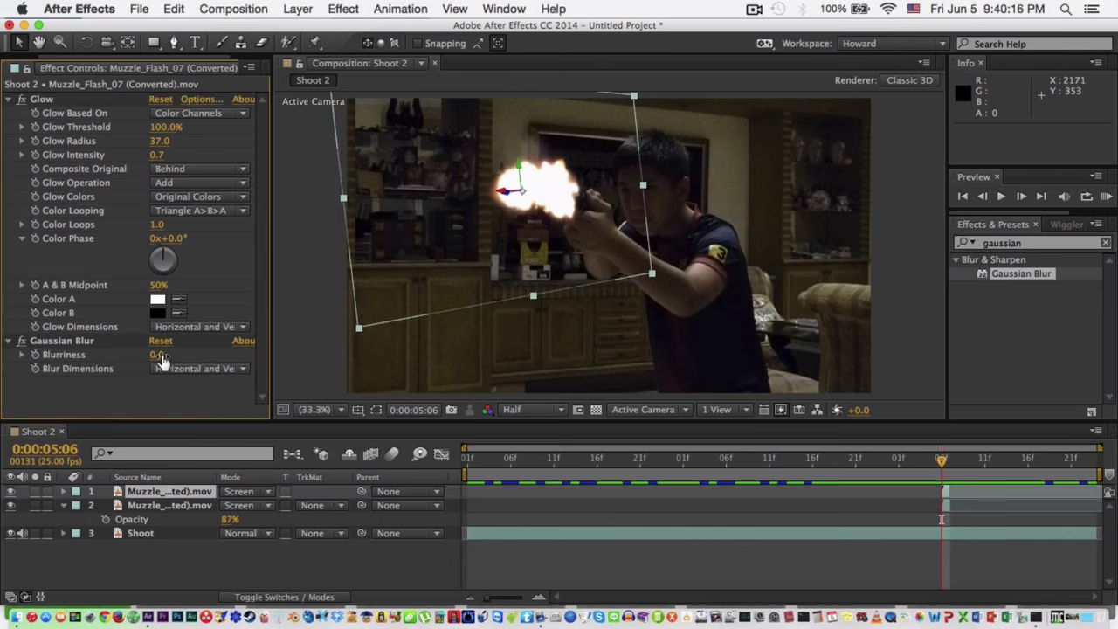
- Set the duplicate flash's Gaussian Blur Blurriness to 328 and scale the layer to 156%
{"action": "left_click_drag", "start_coordinate": [158, 357], "coordinate": [374, 346]}
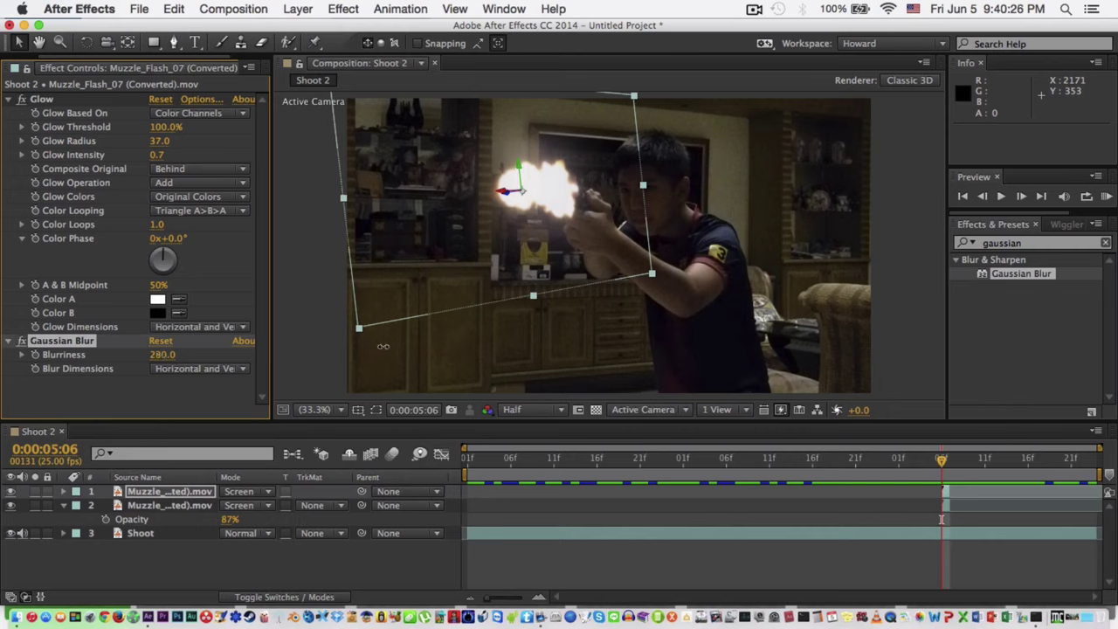
{"action": "left_click_drag", "start_coordinate": [417, 346], "coordinate": [419, 345]}
{"action": "left_click", "coordinate": [169, 491]}
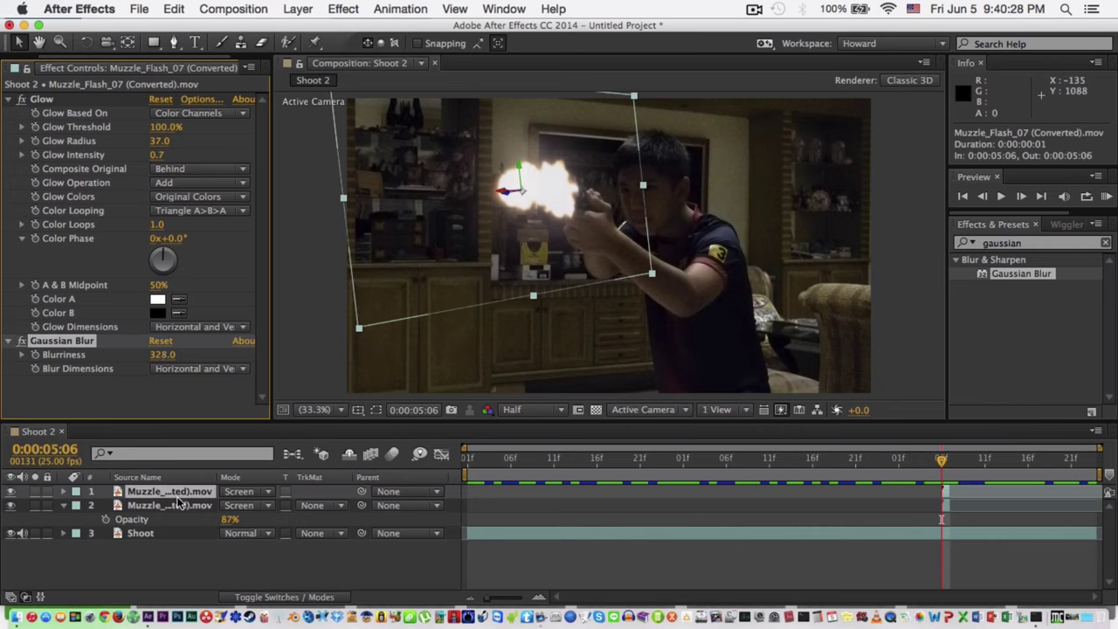
{"action": "key", "text": "s"}
{"action": "left_click_drag", "start_coordinate": [245, 505], "coordinate": [282, 505]}
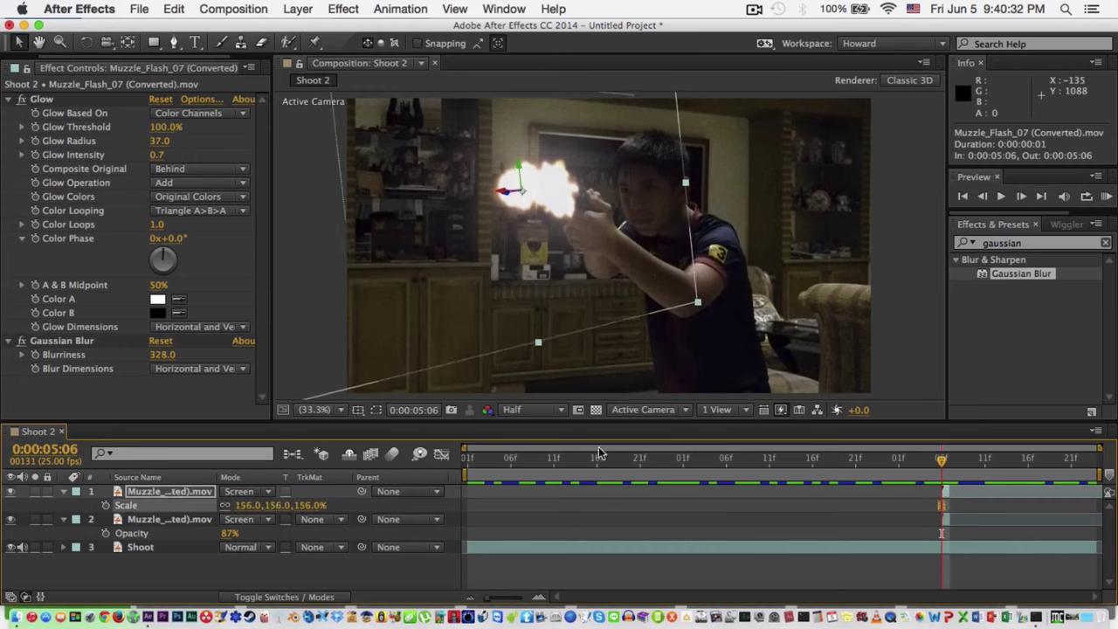
{"action": "left_click", "coordinate": [924, 328]}
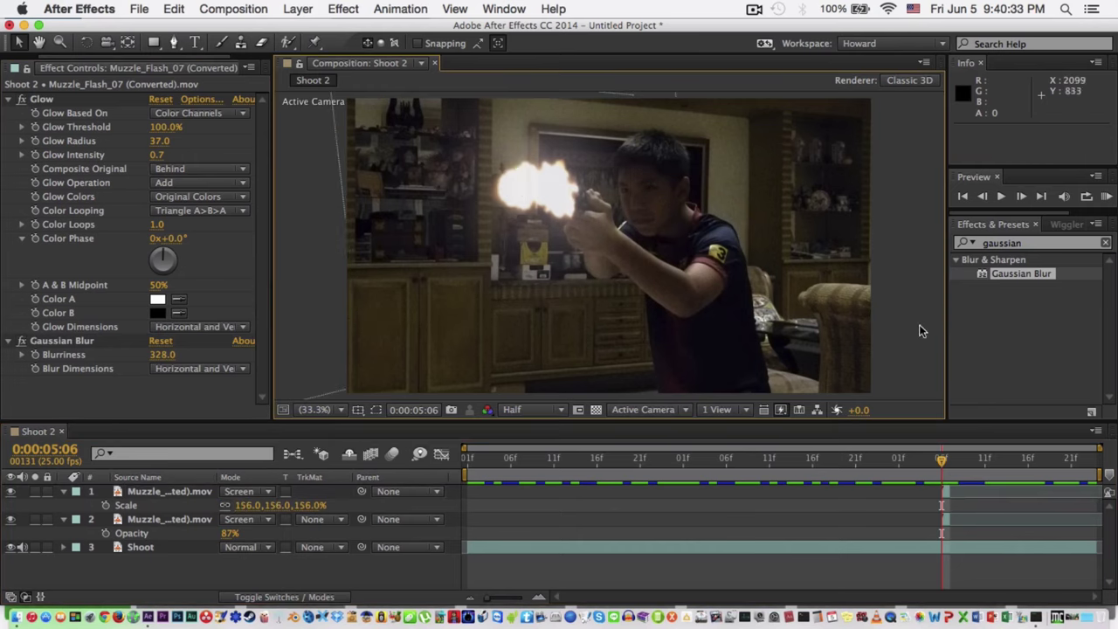
- Run a RAM preview of the shot and return to the flash frame at 0:00:05:06
{"action": "left_click", "coordinate": [1107, 196]}
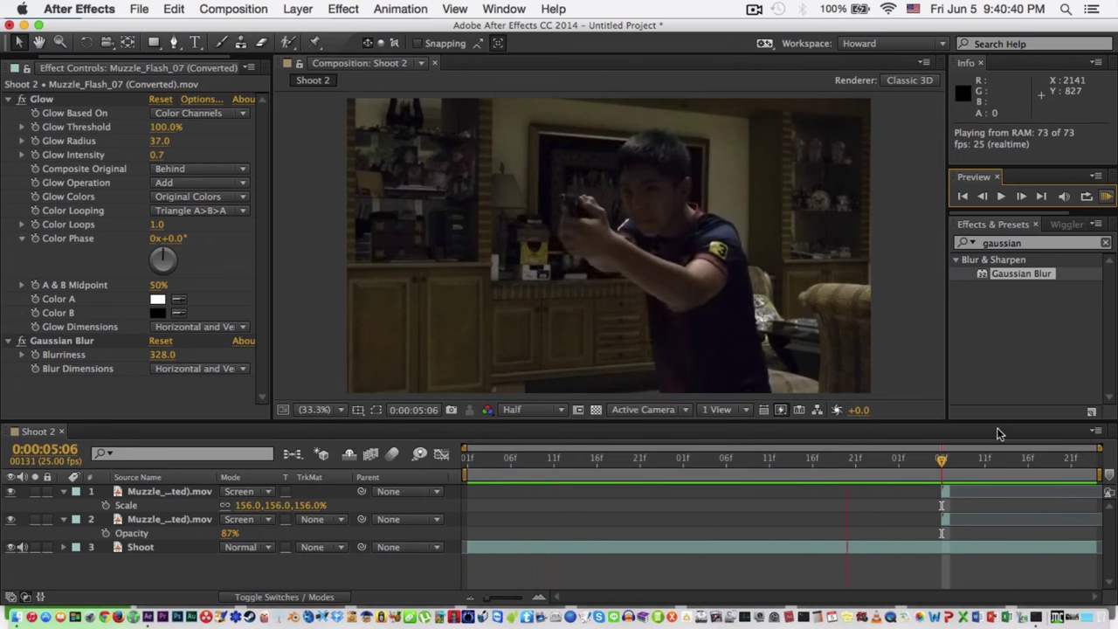
{"action": "left_click", "coordinate": [942, 464]}
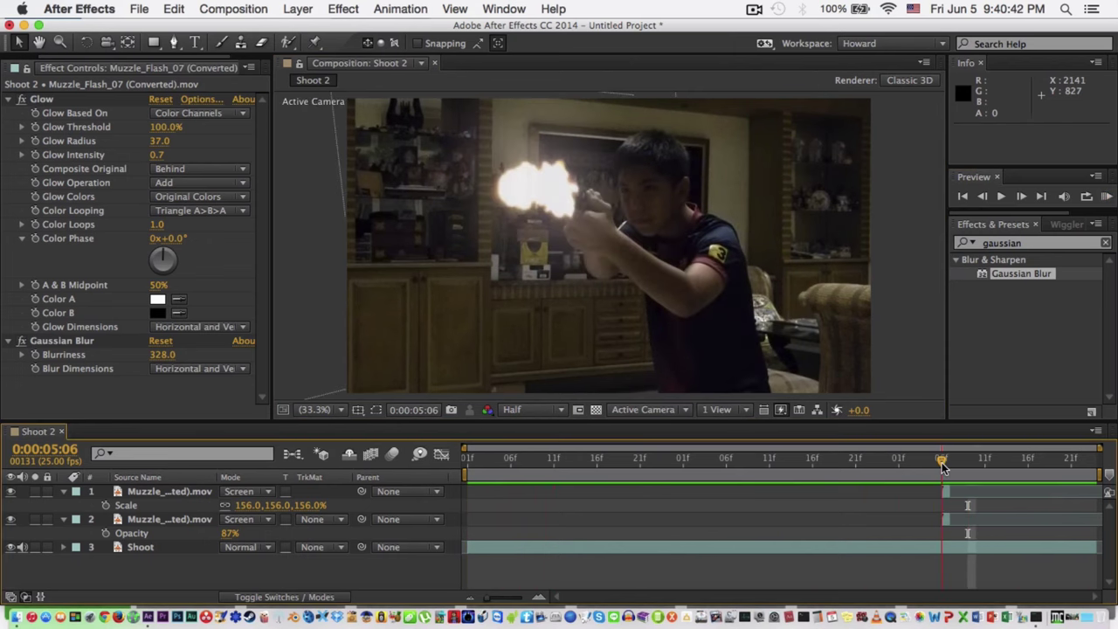
- Bring up the project's footage list, duplicate the Shoot layer and trim the duplicate to the single flash frame at 0:00:05:06
{"action": "left_click", "coordinate": [84, 58]}
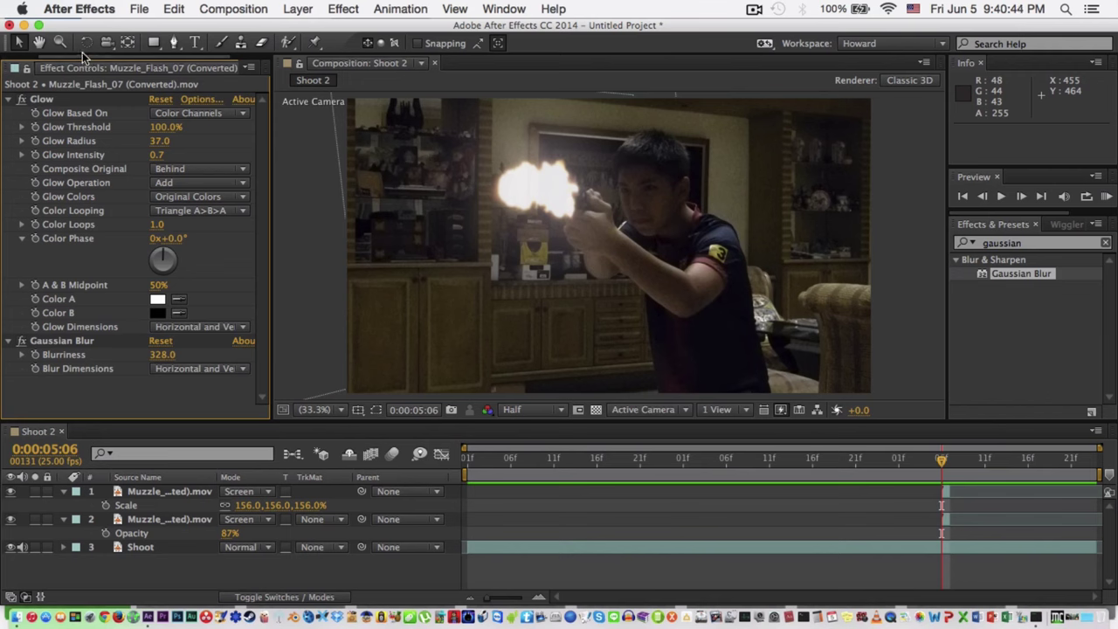
{"action": "left_click_drag", "start_coordinate": [77, 55], "coordinate": [37, 56]}
{"action": "left_click", "coordinate": [26, 67]}
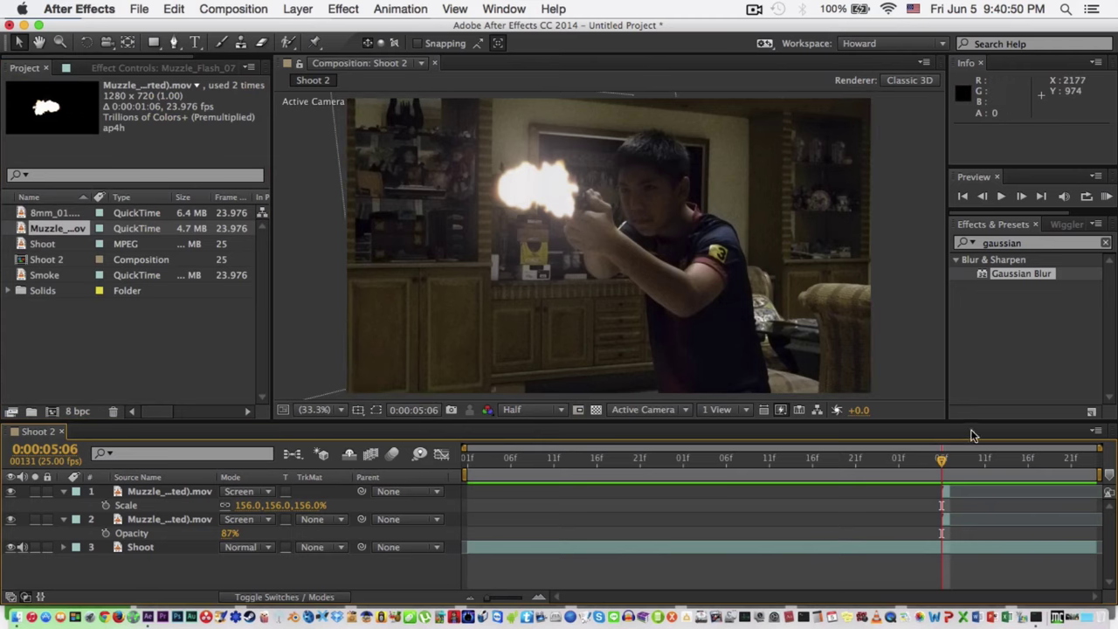
{"action": "left_click", "coordinate": [956, 549]}
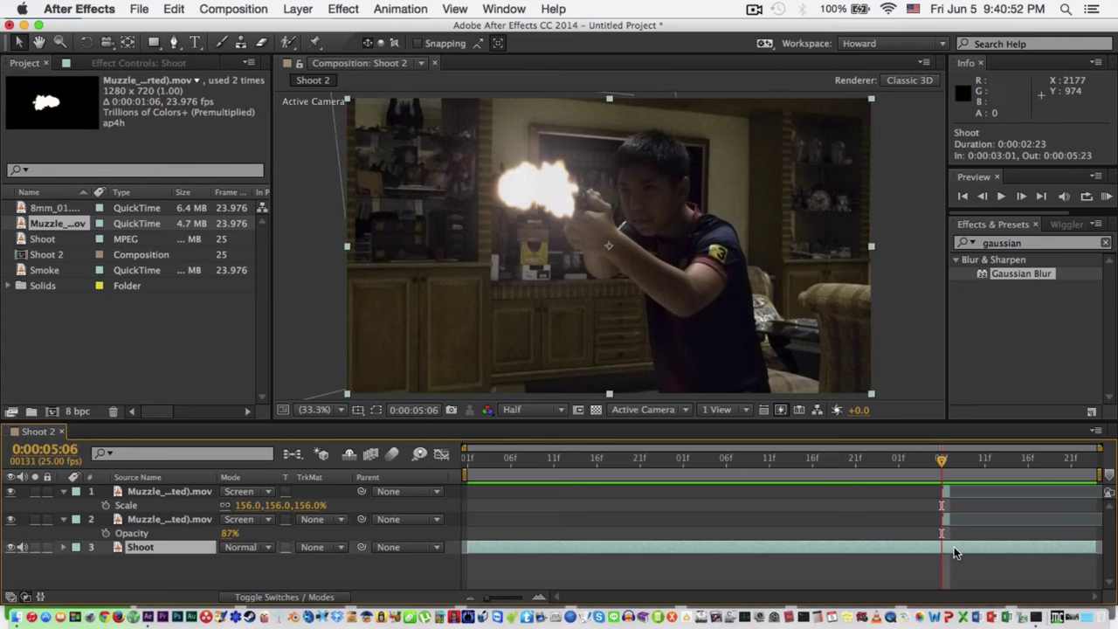
{"action": "key", "text": "super+d"}
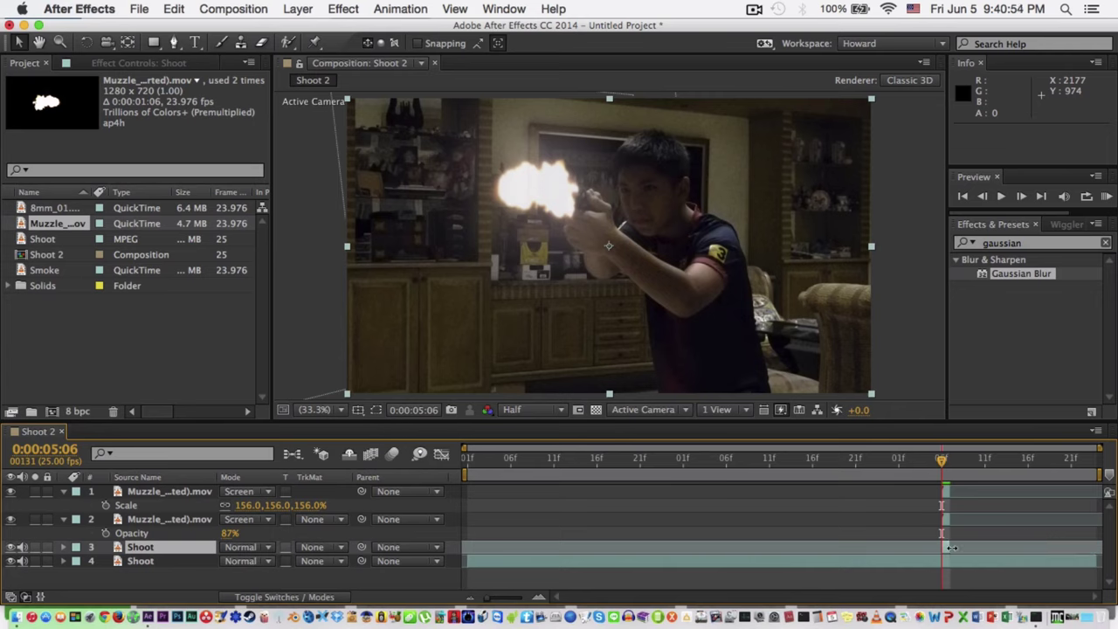
{"action": "left_click", "coordinate": [933, 460]}
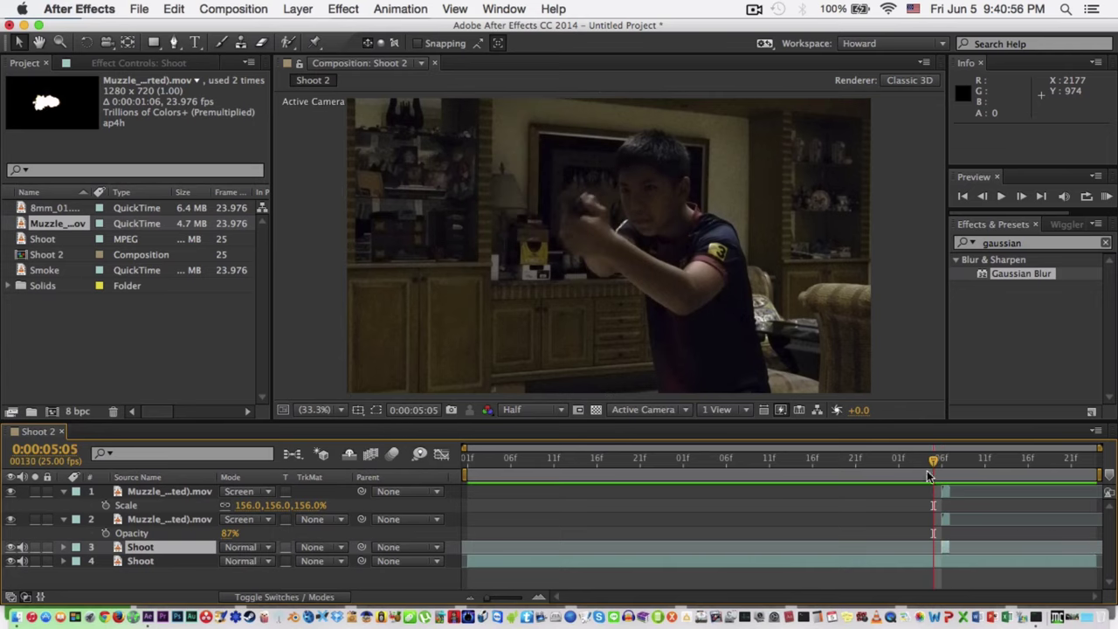
{"action": "mouse_move", "coordinate": [929, 476]}
{"action": "left_mouse_down"}
{"action": "mouse_move", "coordinate": [942, 464]}
{"action": "mouse_move", "coordinate": [924, 459]}
{"action": "mouse_move", "coordinate": [941, 460]}
{"action": "left_mouse_up"}
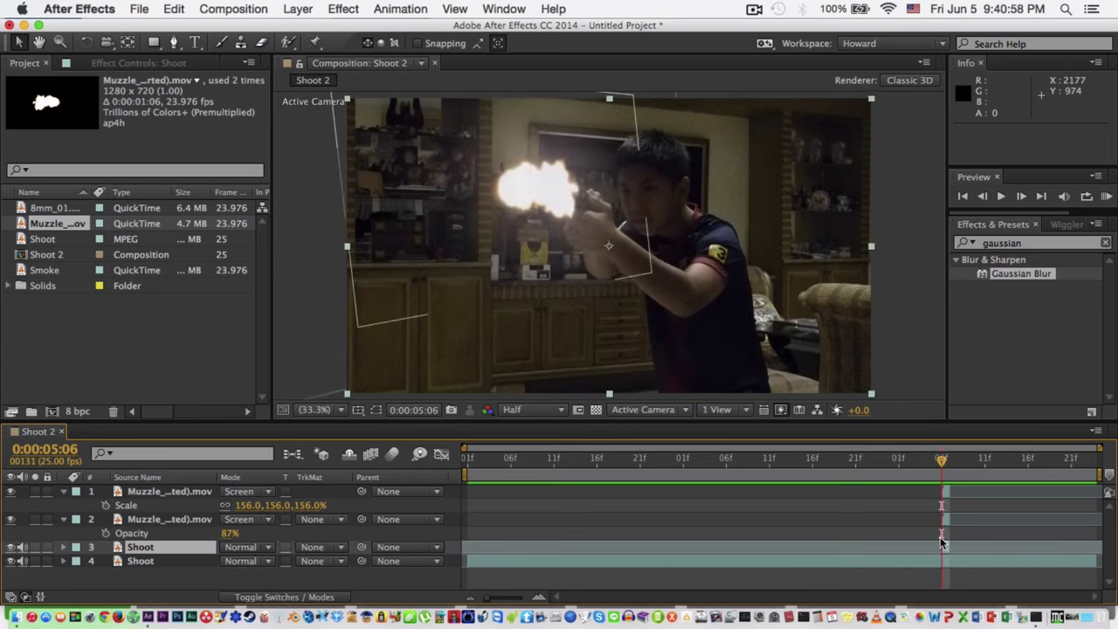
- Draw a closed freeform mask around the shooter on the duplicate Shoot layer with the Pen tool, extending below the frame's edge
{"action": "left_click", "coordinate": [174, 44]}
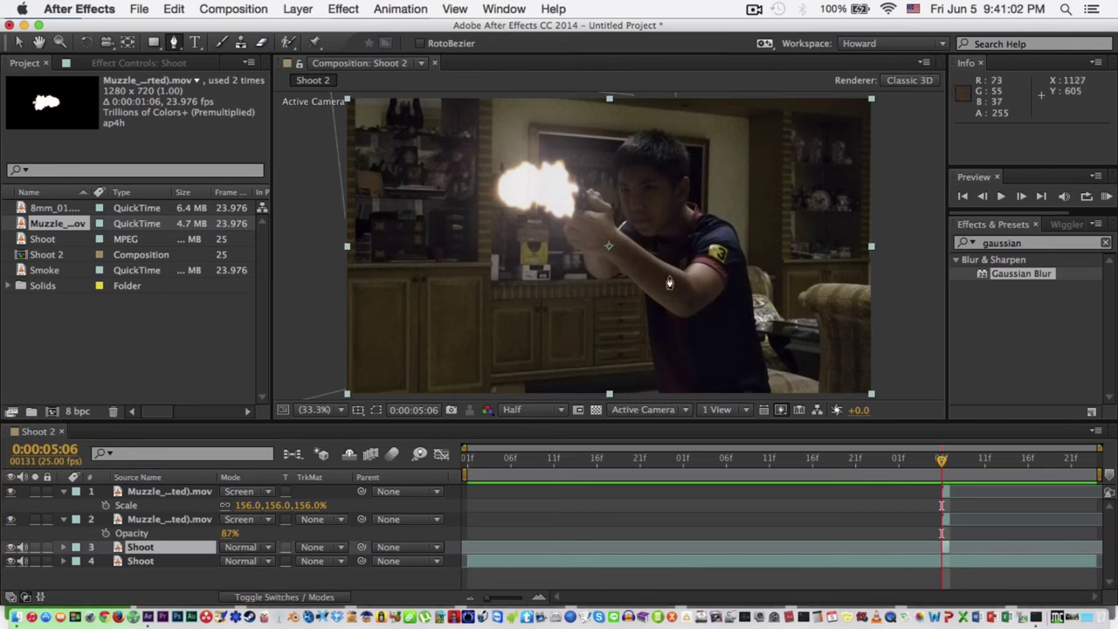
{"action": "key", "text": "space"}
{"action": "left_click_drag", "start_coordinate": [730, 341], "coordinate": [729, 297]}
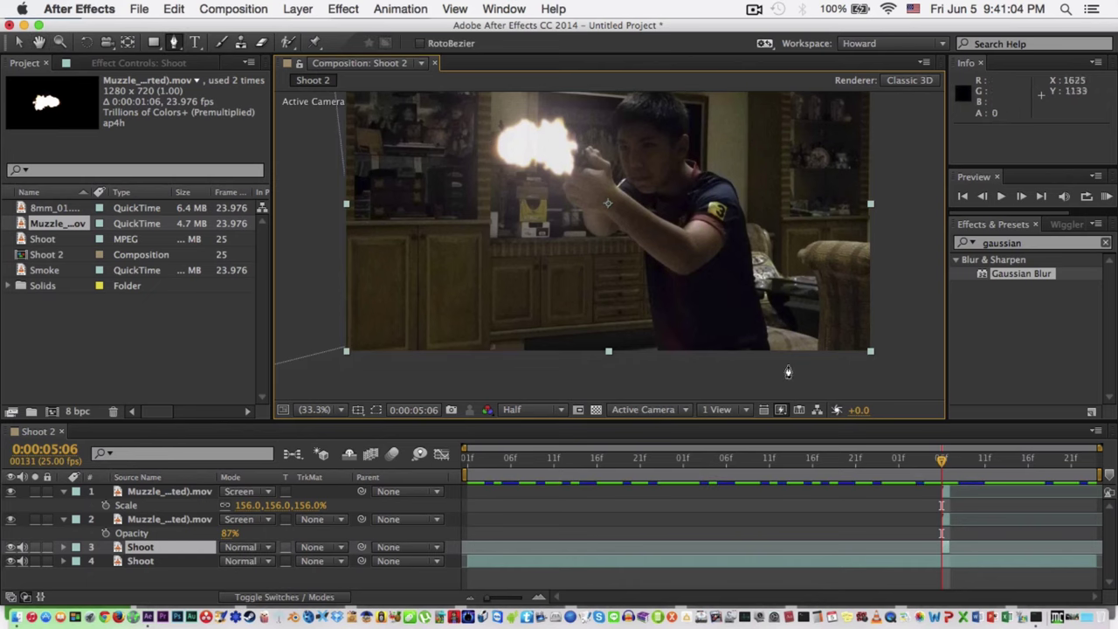
{"action": "key", "text": "space"}
{"action": "left_click_drag", "start_coordinate": [754, 247], "coordinate": [749, 259]}
{"action": "key", "text": "g"}
{"action": "left_click", "coordinate": [774, 379]}
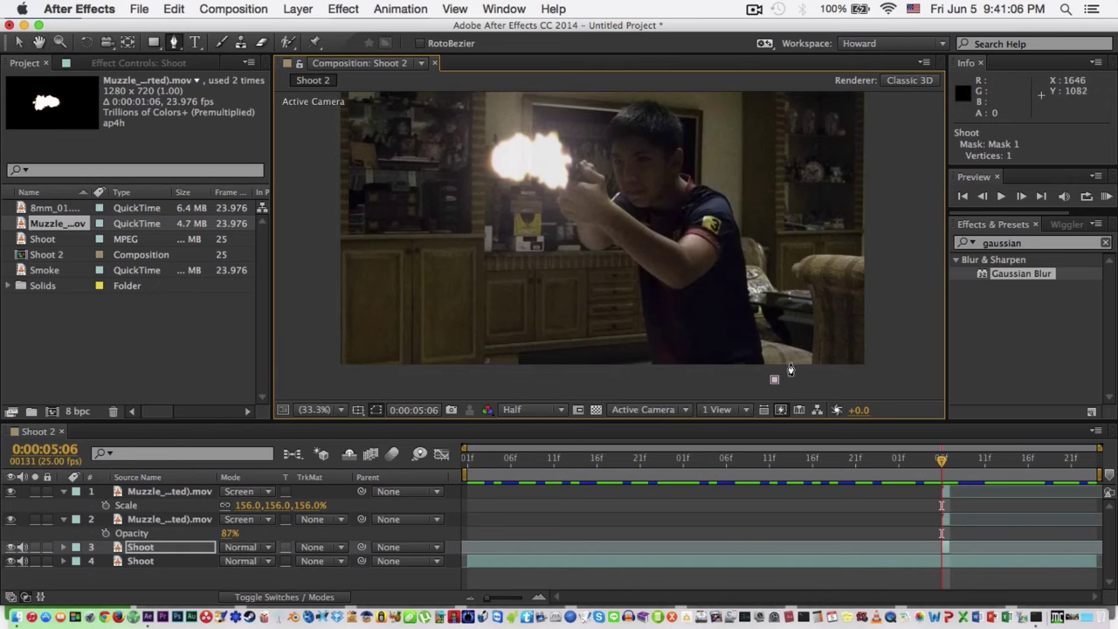
{"action": "left_click_drag", "start_coordinate": [792, 159], "coordinate": [811, 243]}
{"action": "left_click", "coordinate": [808, 200]}
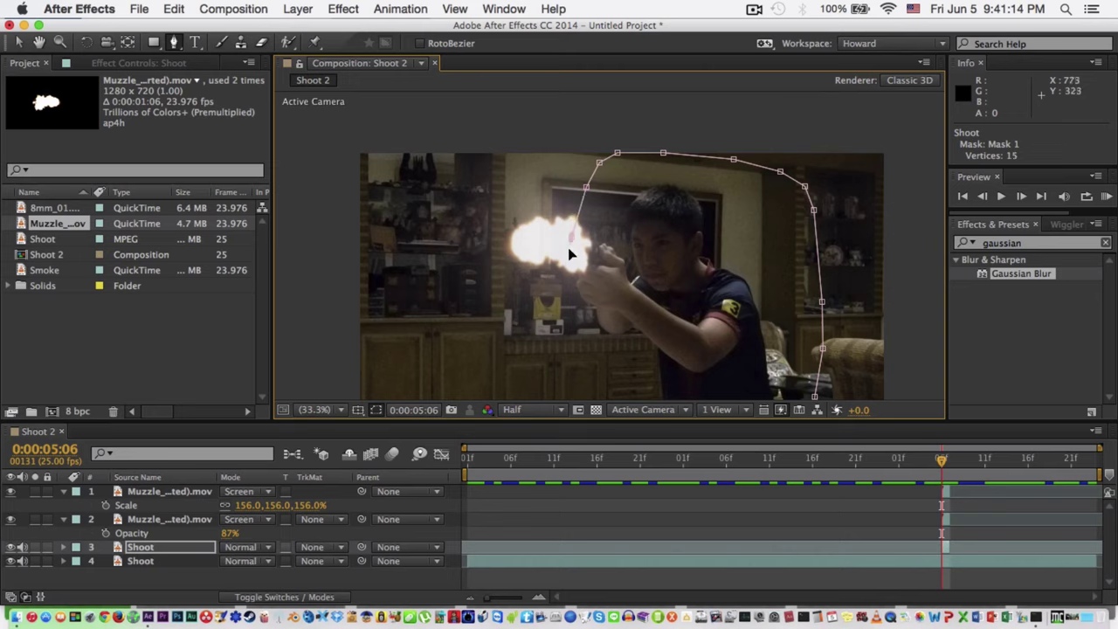
{"action": "left_click_drag", "start_coordinate": [556, 381], "coordinate": [549, 294]}
{"action": "left_click", "coordinate": [545, 272]}
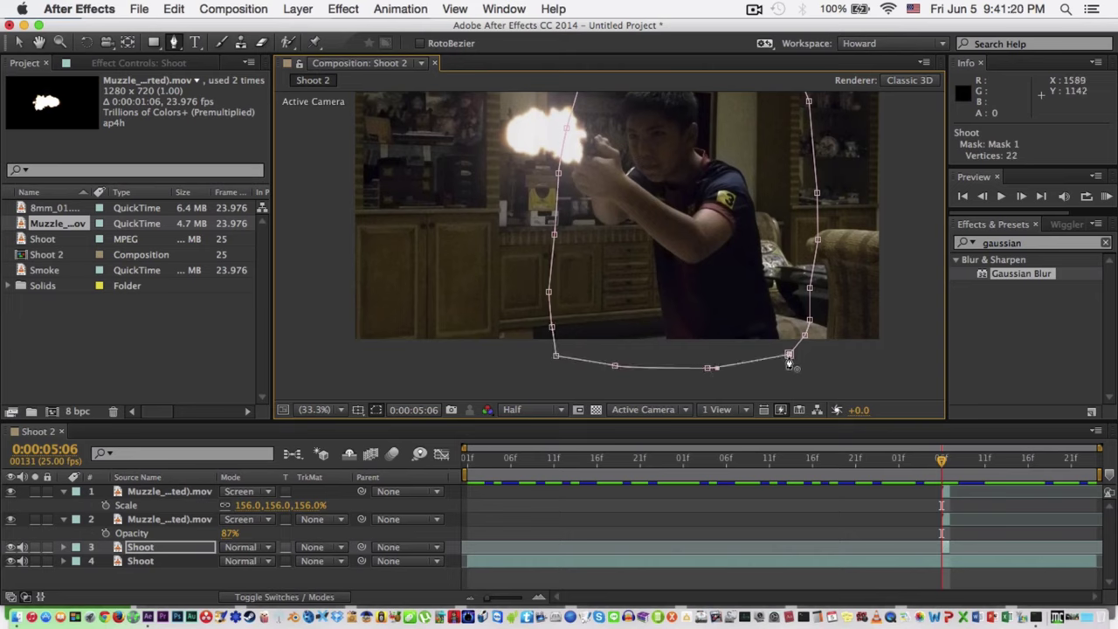
{"action": "key", "text": "v"}
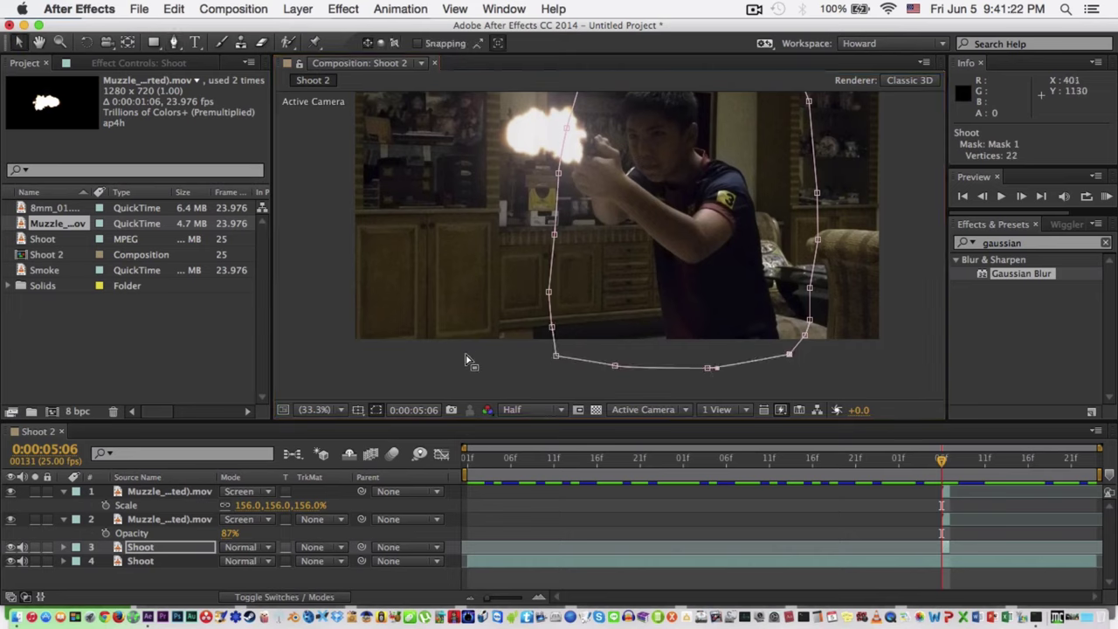
- Set the masked Shoot layer's blending mode to Screen
{"action": "left_click", "coordinate": [457, 340]}
{"action": "left_click", "coordinate": [266, 550]}
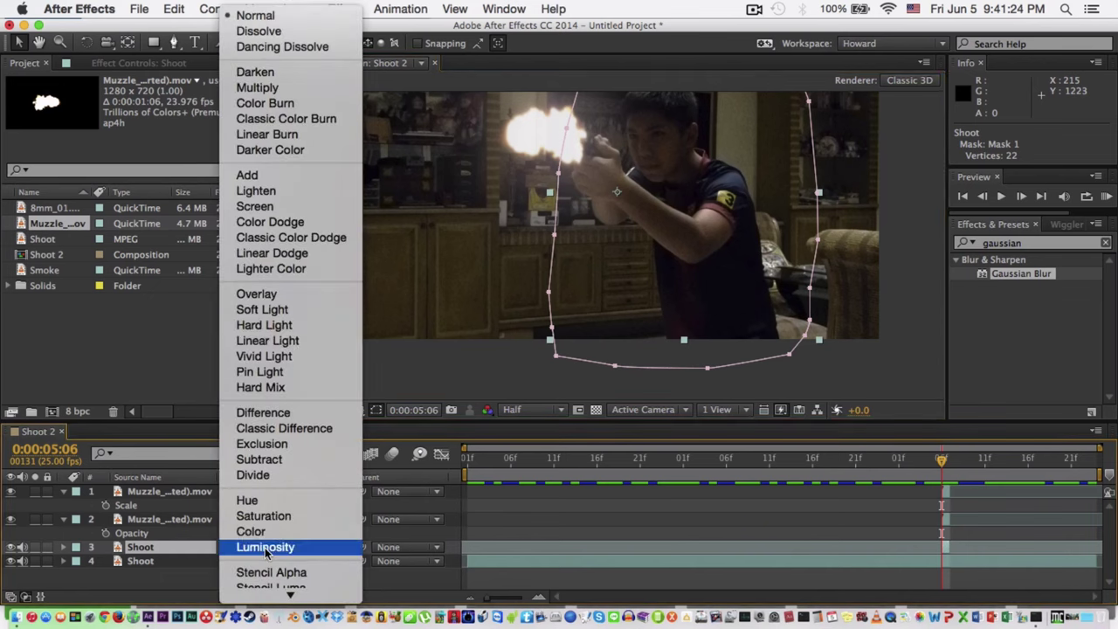
{"action": "left_click", "coordinate": [254, 208]}
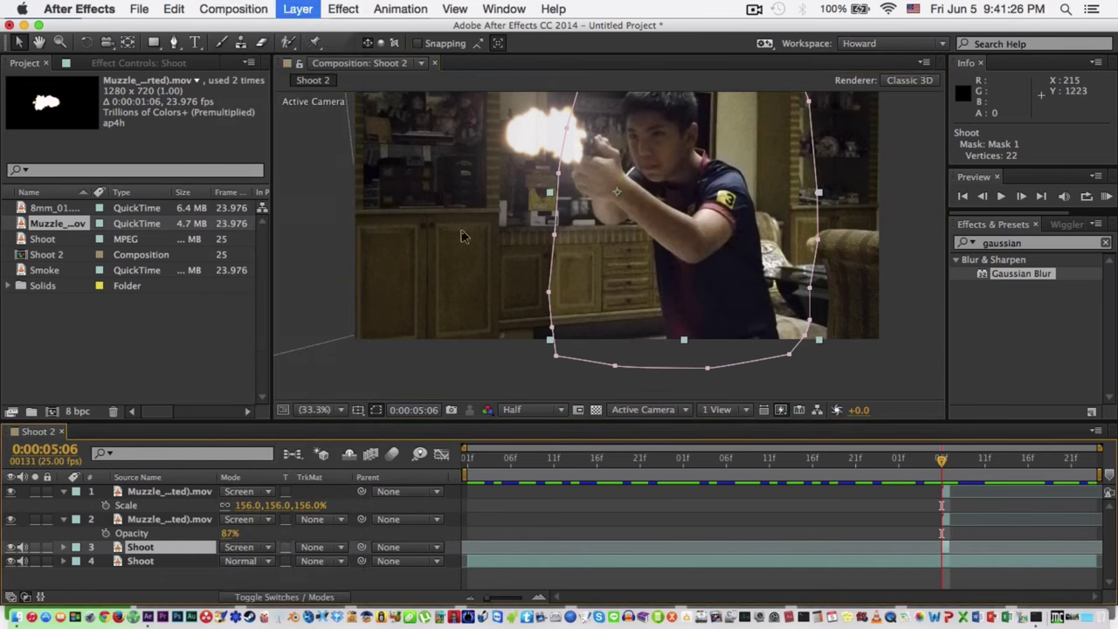
{"action": "left_click", "coordinate": [882, 315]}
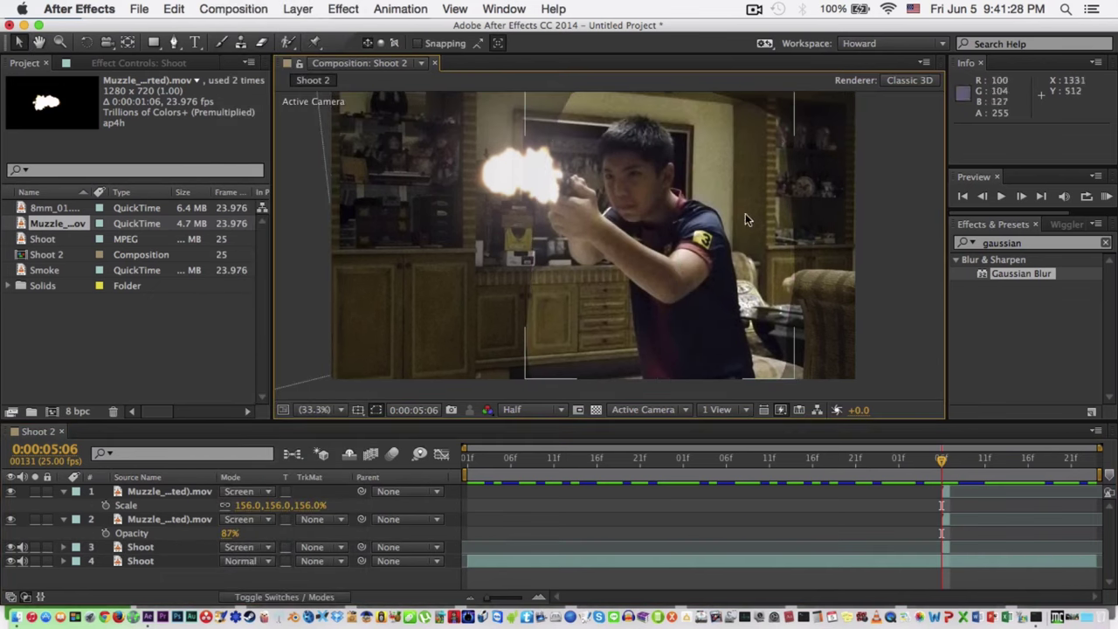
- Hide the mask outlines and feather the duplicate Shoot layer's mask, trying 250 pixels and settling on 160 pixels
{"action": "left_click", "coordinate": [188, 547]}
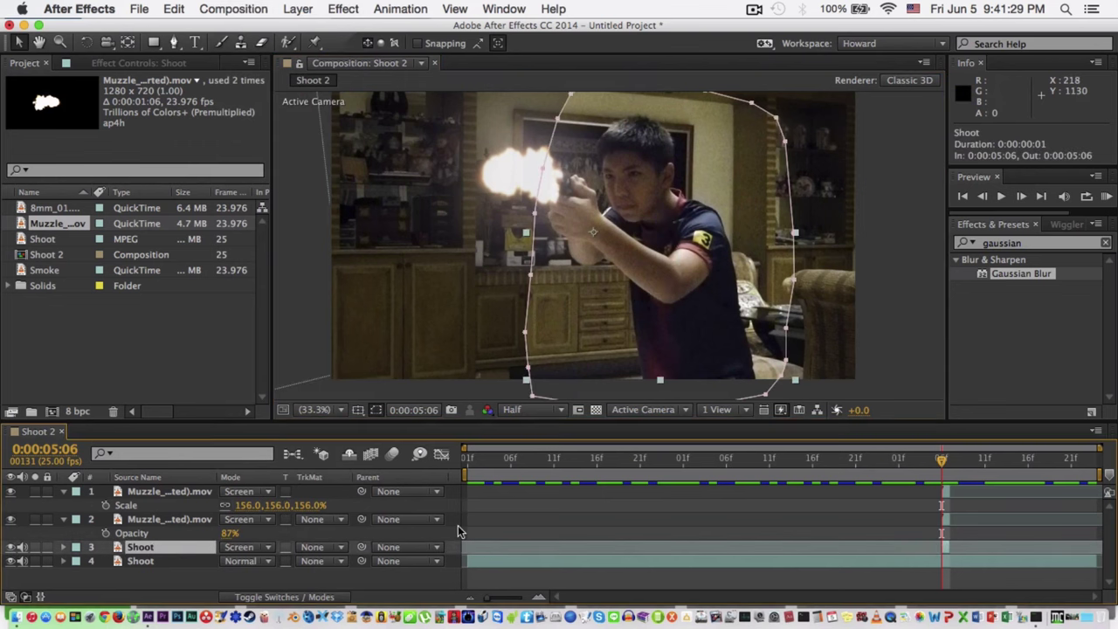
{"action": "left_click", "coordinate": [376, 410]}
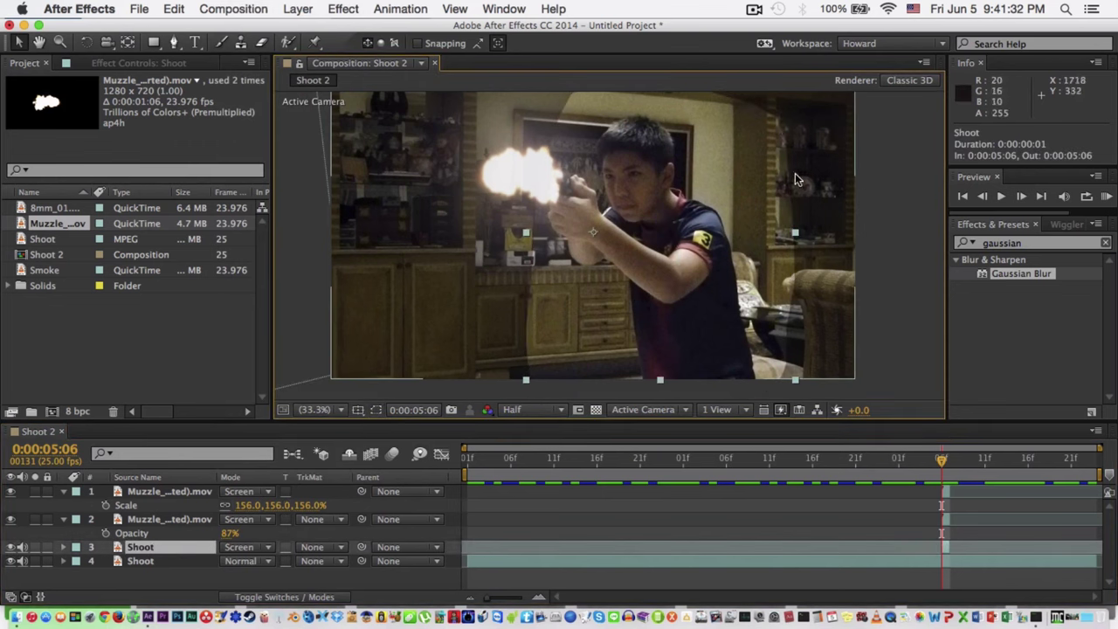
{"action": "key", "text": "f"}
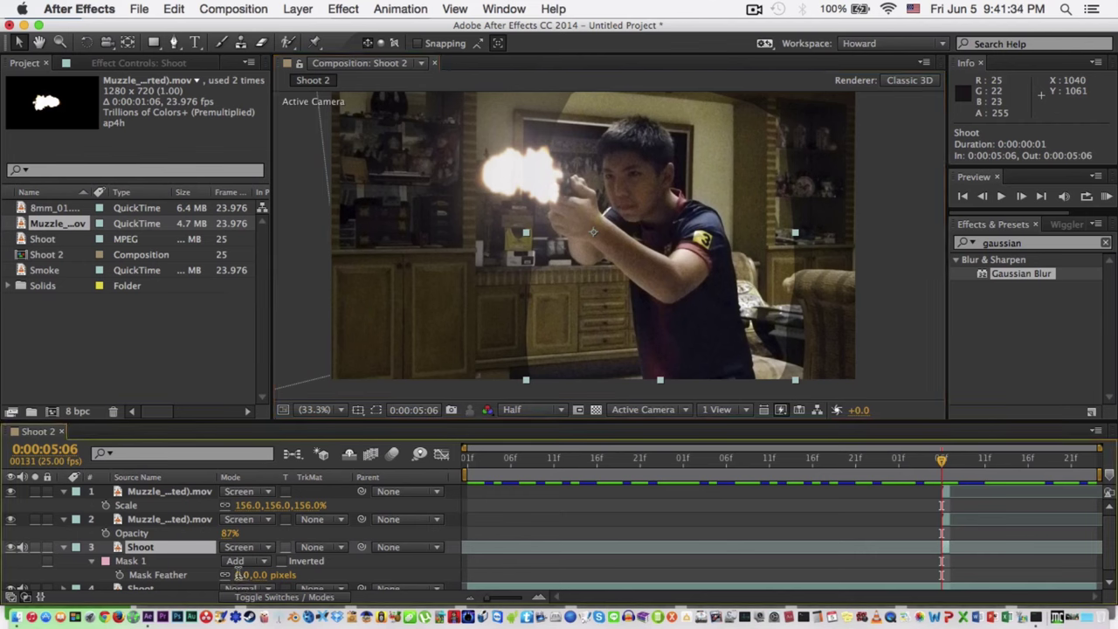
{"action": "left_click", "coordinate": [238, 577]}
{"action": "type", "text": "250"}
{"action": "key", "text": "Return"}
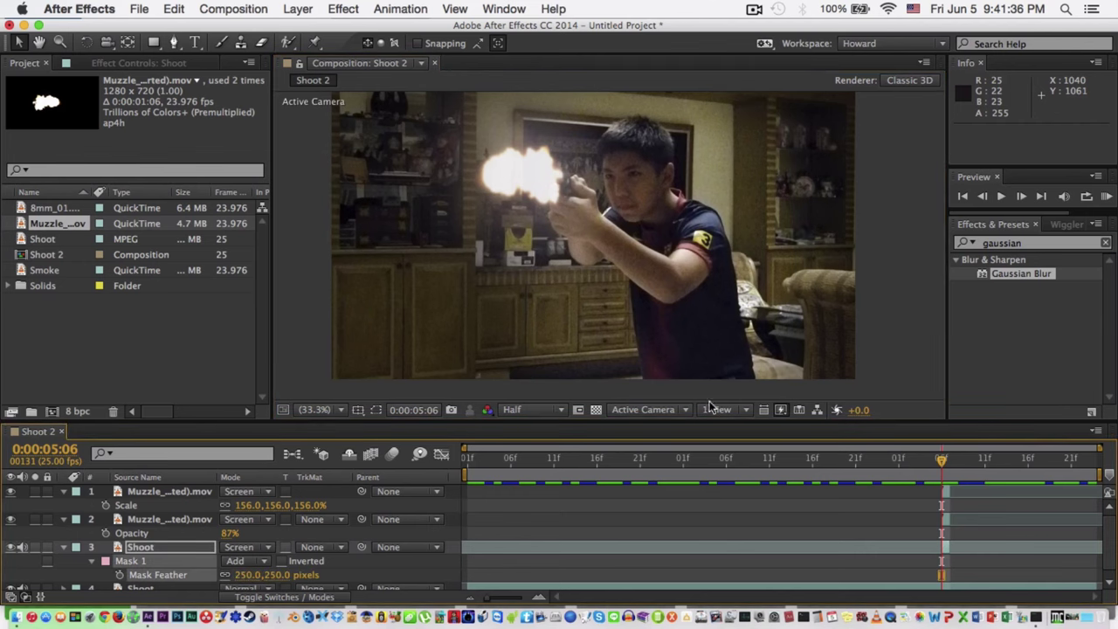
{"action": "left_click_drag", "start_coordinate": [225, 575], "coordinate": [210, 564]}
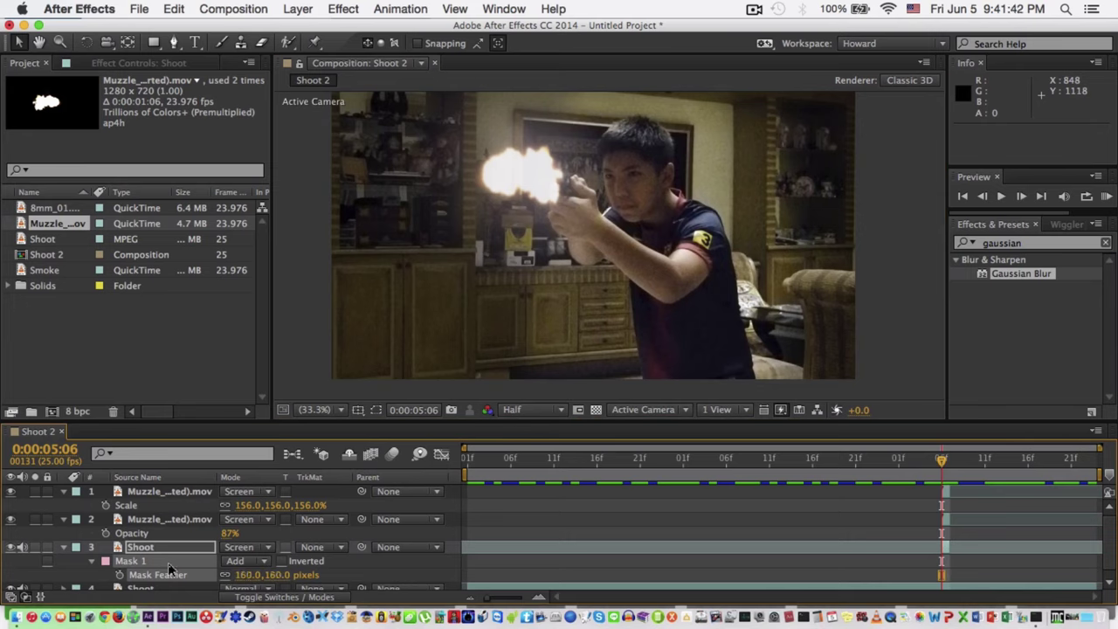
- RAM preview the shot with the feathered mask and return to the flash frame at 0:00:05:06
{"action": "left_click", "coordinate": [923, 341]}
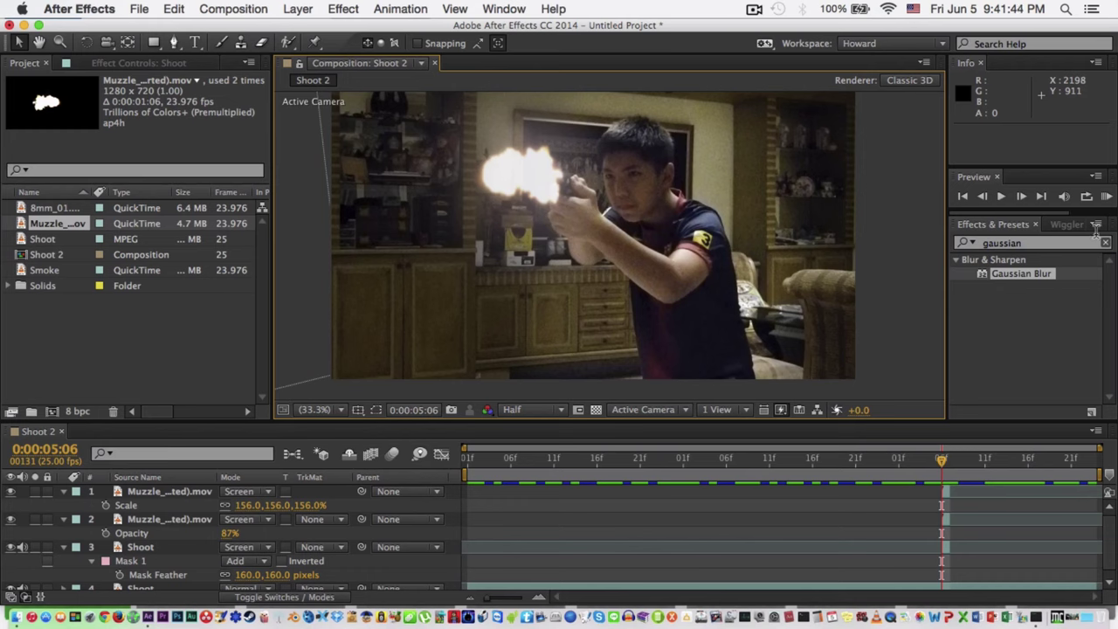
{"action": "left_click", "coordinate": [1105, 197]}
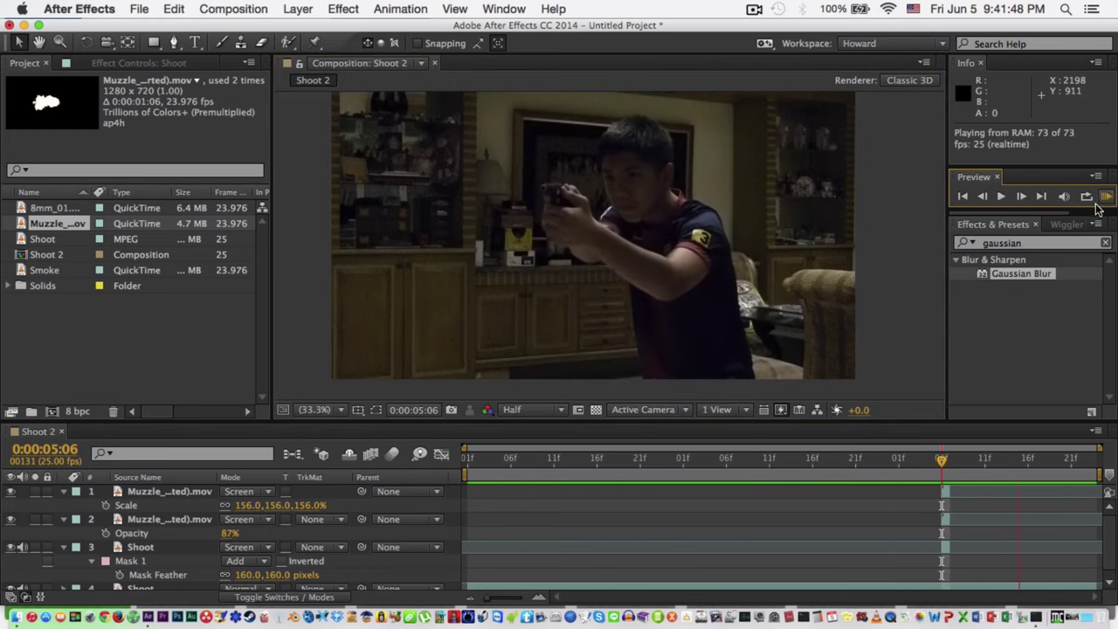
{"action": "left_click", "coordinate": [944, 459]}
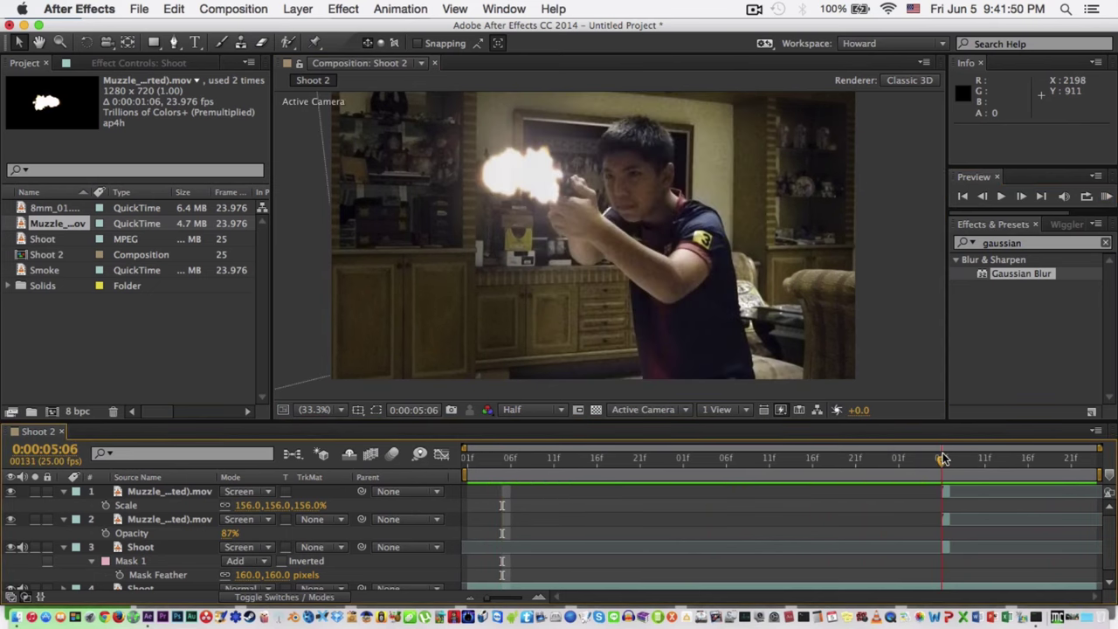
- Increase the Mask Feather to 239 pixels and reduce the masked Shoot layer's Opacity to 60%
{"action": "left_click_drag", "start_coordinate": [244, 575], "coordinate": [251, 575]}
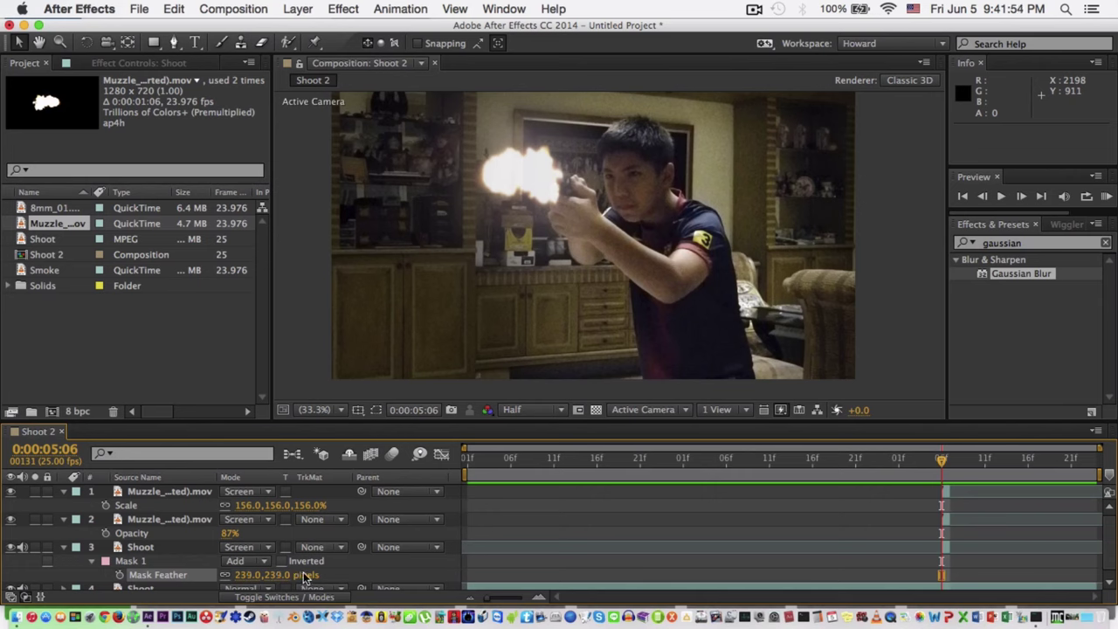
{"action": "left_click", "coordinate": [184, 545]}
{"action": "key", "text": "t"}
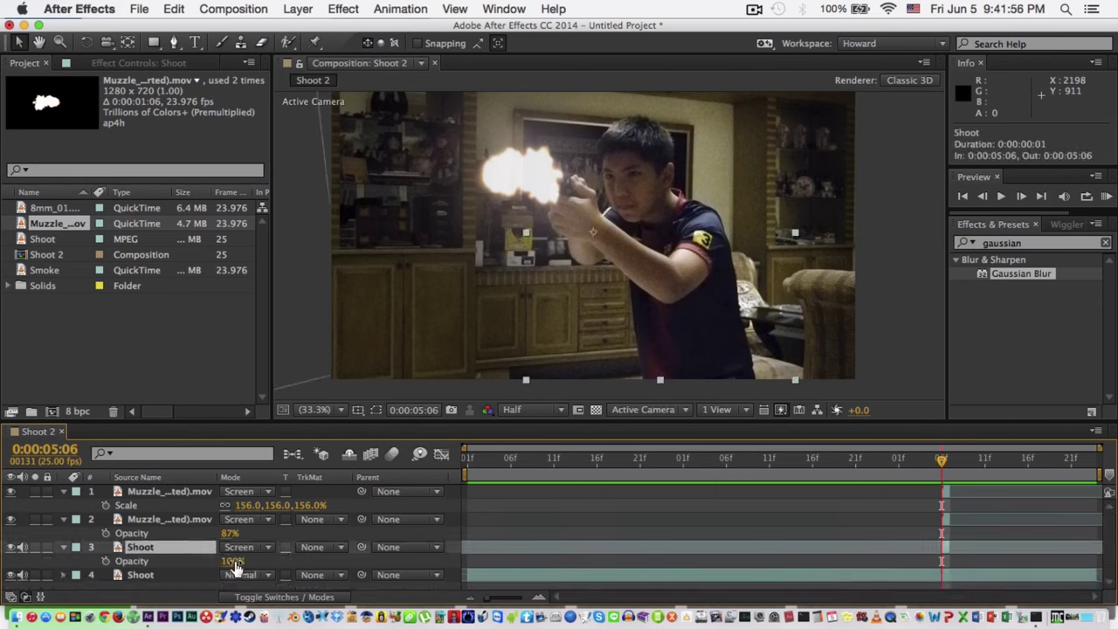
{"action": "left_click_drag", "start_coordinate": [234, 566], "coordinate": [212, 562]}
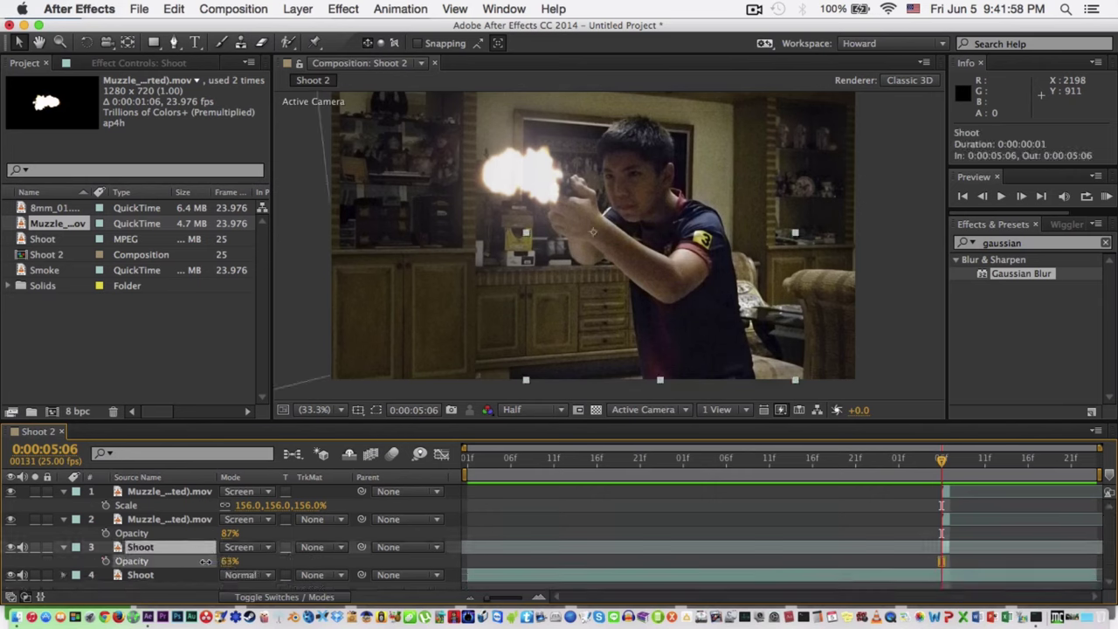
{"action": "left_click", "coordinate": [893, 318]}
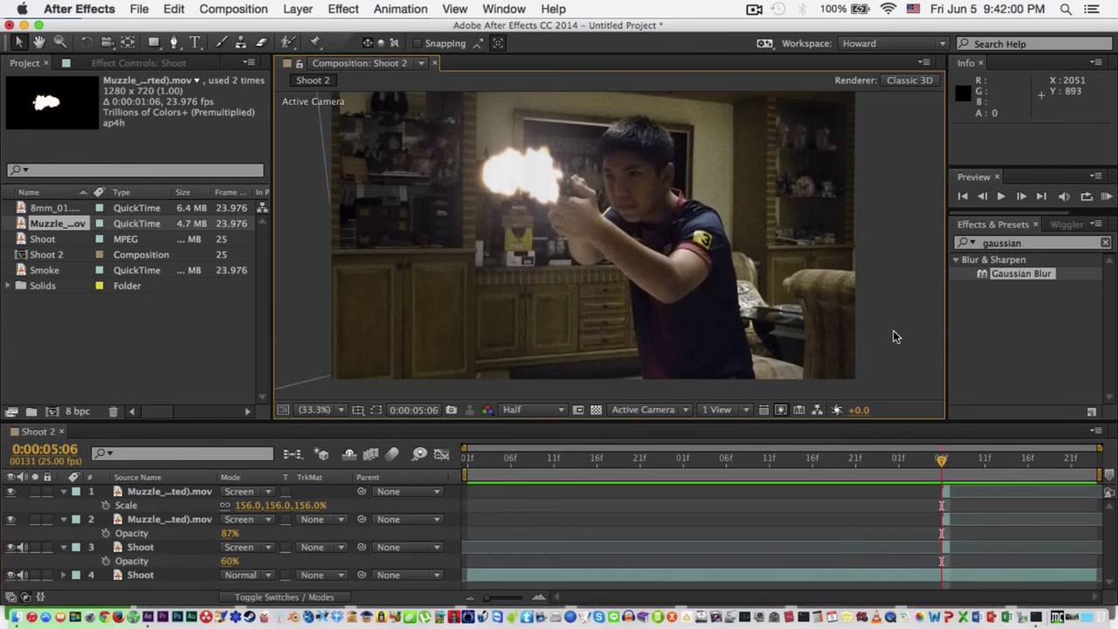
- Play back the shot, run a full RAM preview of the softened lighting and return to the frame at 0:00:05:06
{"action": "left_click_drag", "start_coordinate": [937, 460], "coordinate": [775, 461]}
{"action": "key", "text": "space"}
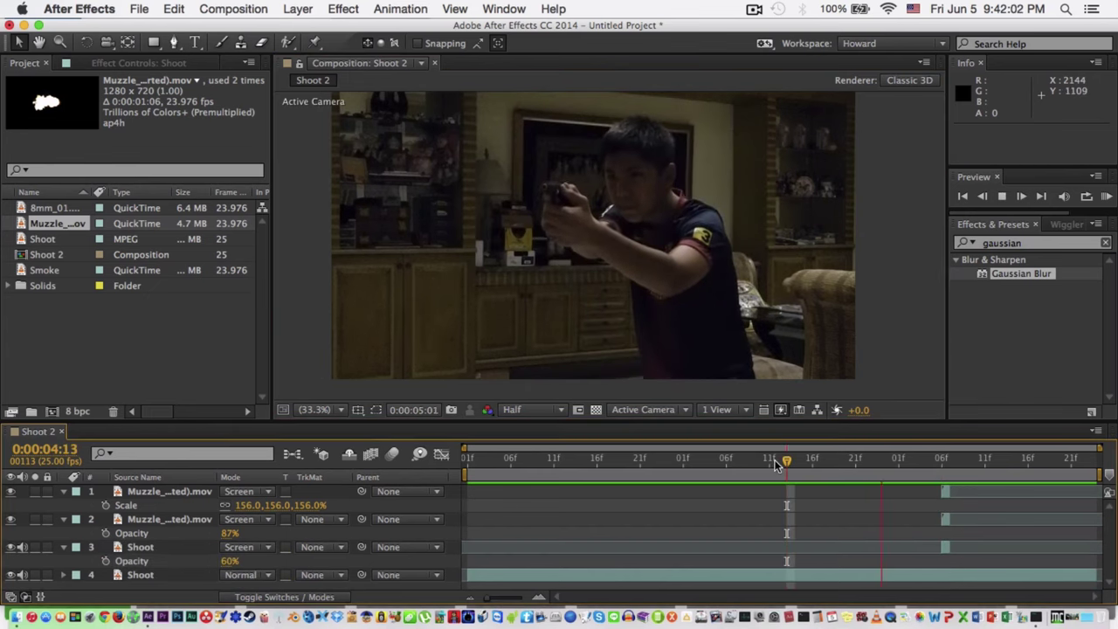
{"action": "left_click", "coordinate": [1106, 196]}
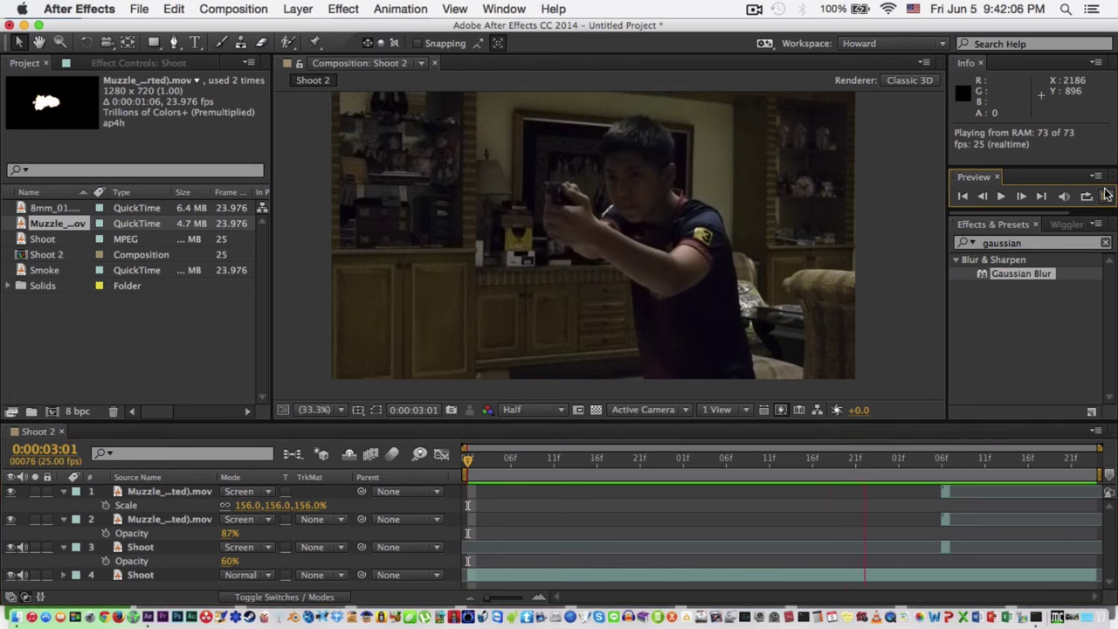
{"action": "left_click_drag", "start_coordinate": [967, 461], "coordinate": [942, 460]}
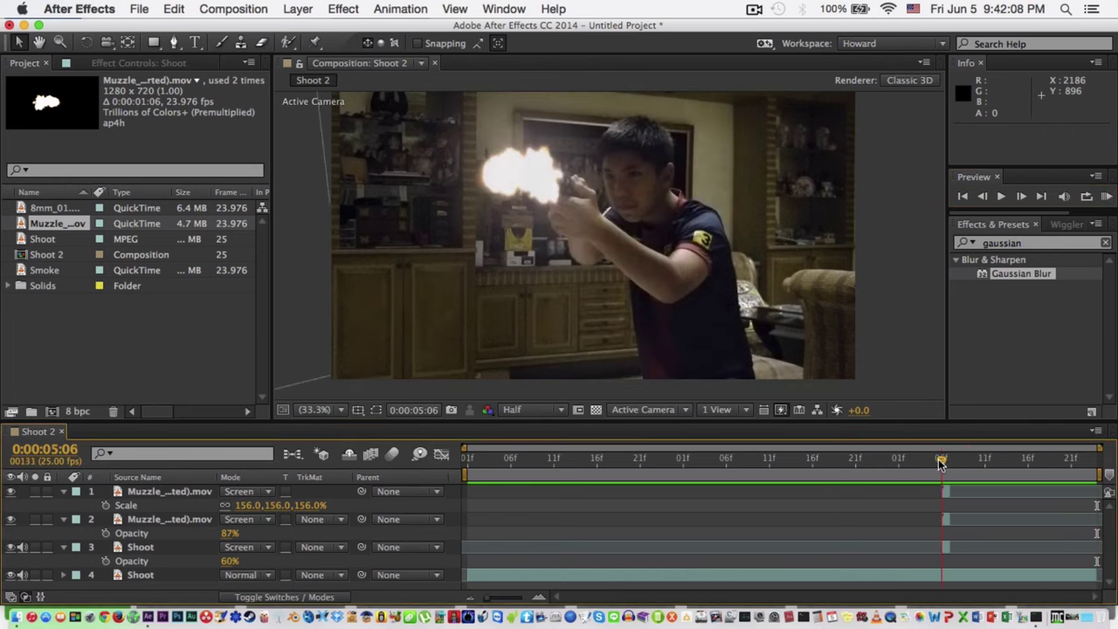
- Select the masked Shoot layer and display its mask outline in the composition
{"action": "scroll", "coordinate": [809, 306], "scroll_direction": "down", "scroll_amount": 2}
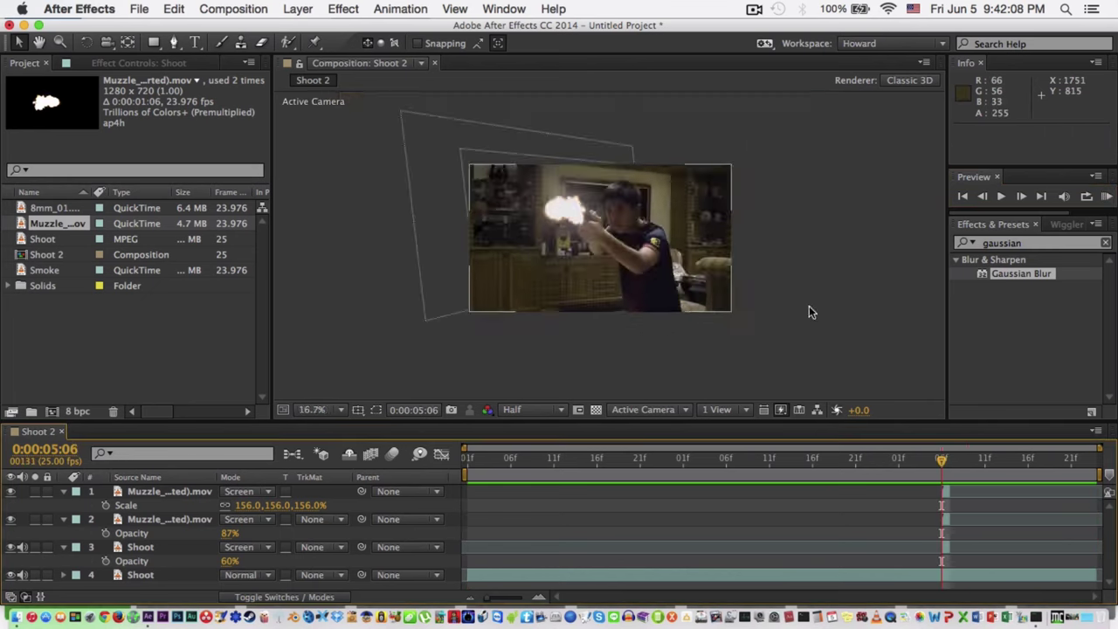
{"action": "left_click", "coordinate": [122, 548]}
{"action": "scroll", "coordinate": [540, 358], "scroll_direction": "up", "scroll_amount": 2}
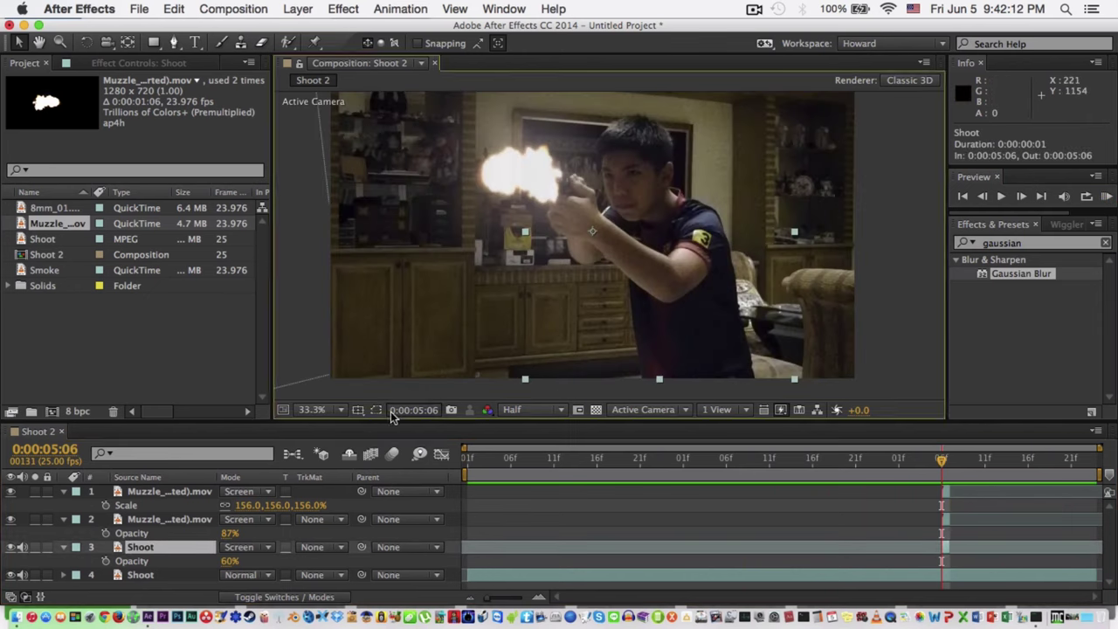
{"action": "left_click", "coordinate": [402, 410]}
{"action": "left_click", "coordinate": [562, 344]}
{"action": "left_click", "coordinate": [376, 410]}
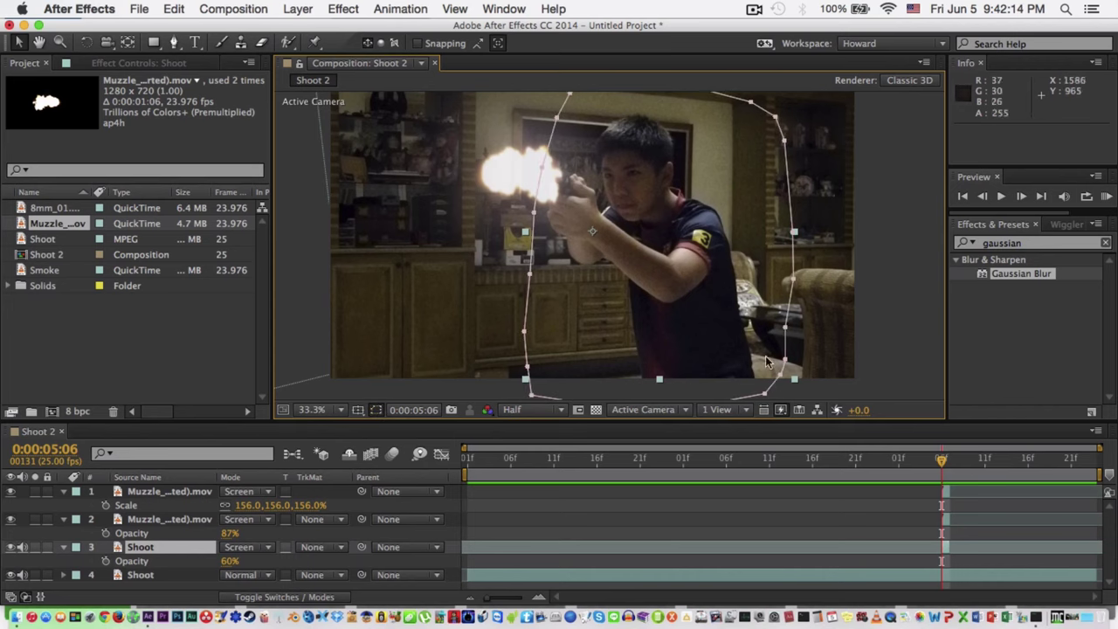
- Move the mask's vertices behind the shooter's back and above his shoulder outward to widen that side of the mask
{"action": "left_click_drag", "start_coordinate": [778, 376], "coordinate": [881, 354]}
{"action": "key", "text": "super+z"}
{"action": "left_click", "coordinate": [786, 360]}
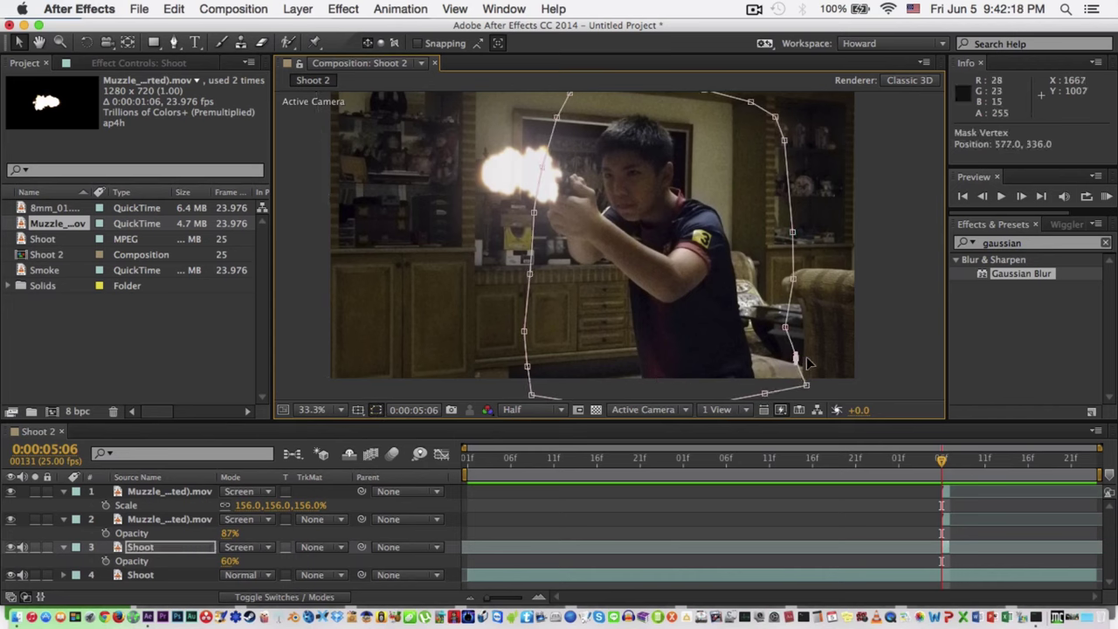
{"action": "left_click_drag", "start_coordinate": [808, 357], "coordinate": [820, 323]}
{"action": "left_click_drag", "start_coordinate": [794, 279], "coordinate": [828, 272]}
{"action": "left_click_drag", "start_coordinate": [792, 232], "coordinate": [835, 221]}
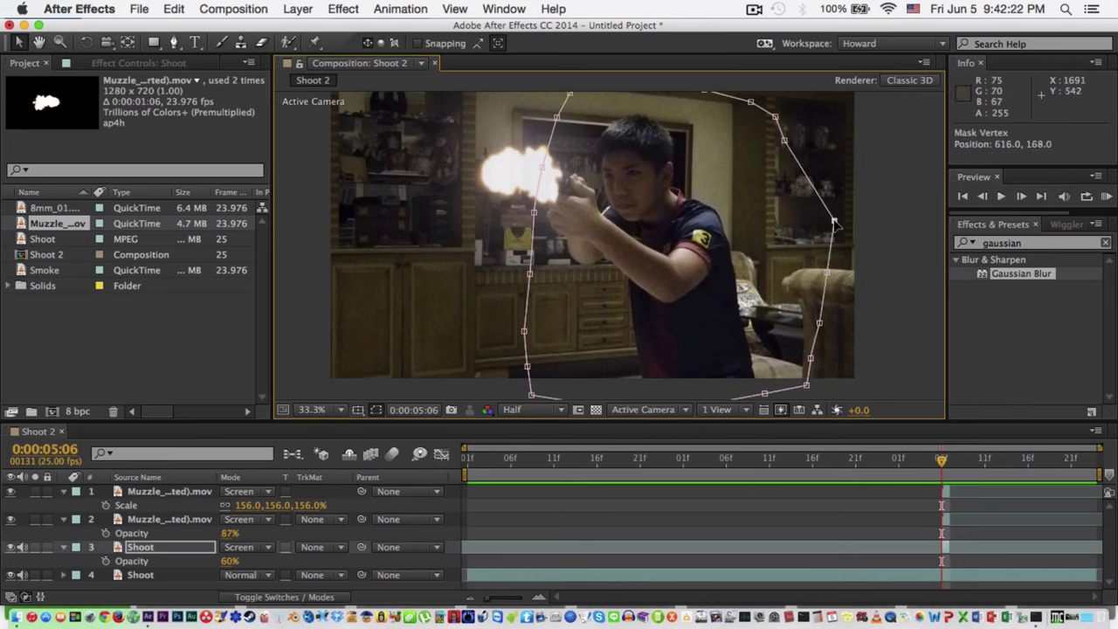
{"action": "left_click_drag", "start_coordinate": [785, 141], "coordinate": [820, 123]}
{"action": "key", "text": "space"}
{"action": "left_click_drag", "start_coordinate": [787, 174], "coordinate": [735, 141]}
{"action": "left_click", "coordinate": [779, 162]}
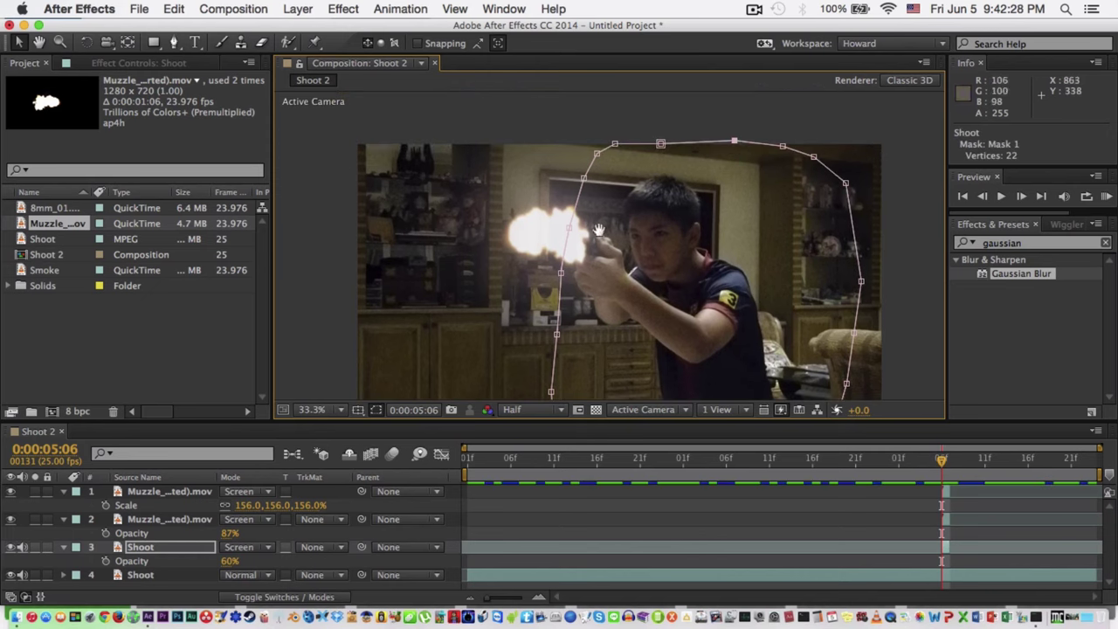
- Move the mask's vertices on the gun side outward around the muzzle flash and down to the lower edge, and deselect the layer
{"action": "left_click_drag", "start_coordinate": [599, 230], "coordinate": [673, 177]}
{"action": "left_click_drag", "start_coordinate": [656, 122], "coordinate": [621, 128]}
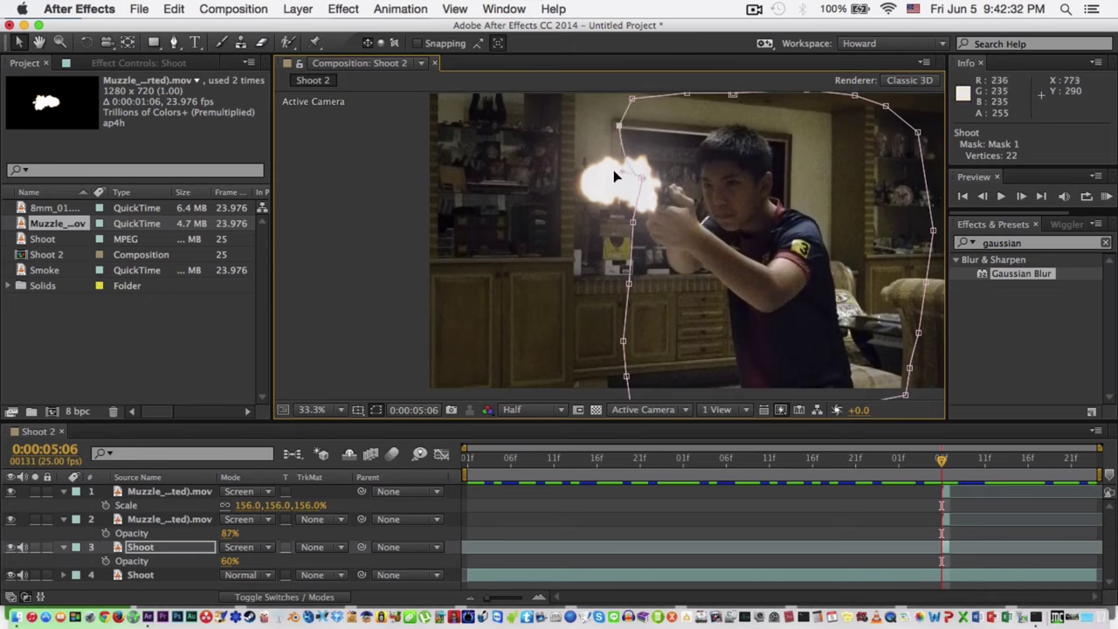
{"action": "left_click_drag", "start_coordinate": [615, 172], "coordinate": [587, 218]}
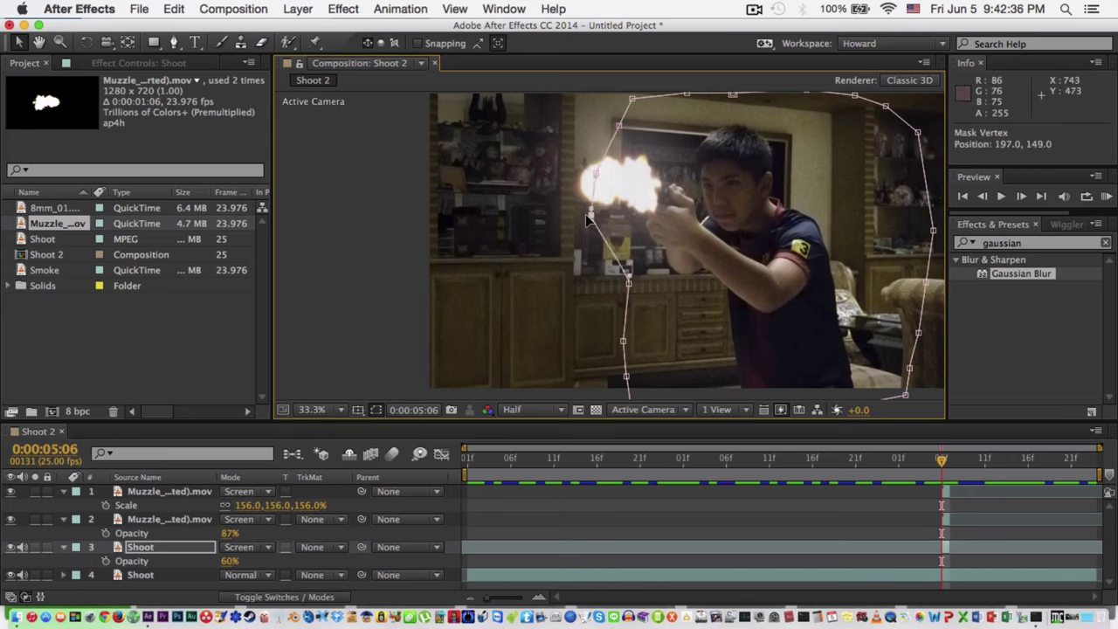
{"action": "left_click_drag", "start_coordinate": [629, 281], "coordinate": [571, 280]}
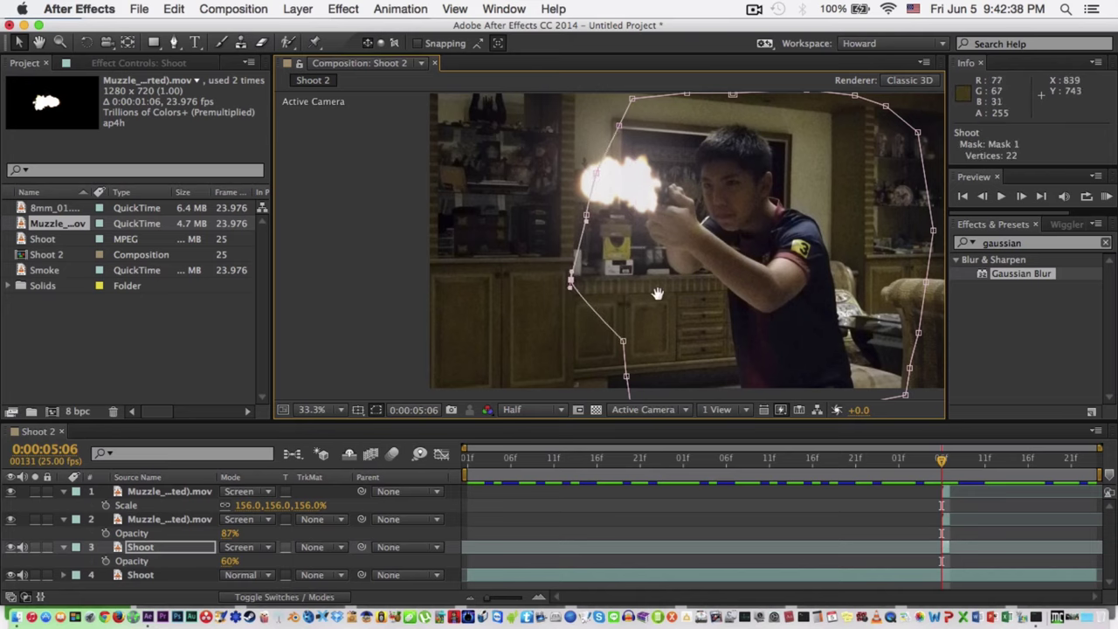
{"action": "left_click_drag", "start_coordinate": [658, 293], "coordinate": [657, 250]}
{"action": "left_click_drag", "start_coordinate": [623, 298], "coordinate": [578, 303]}
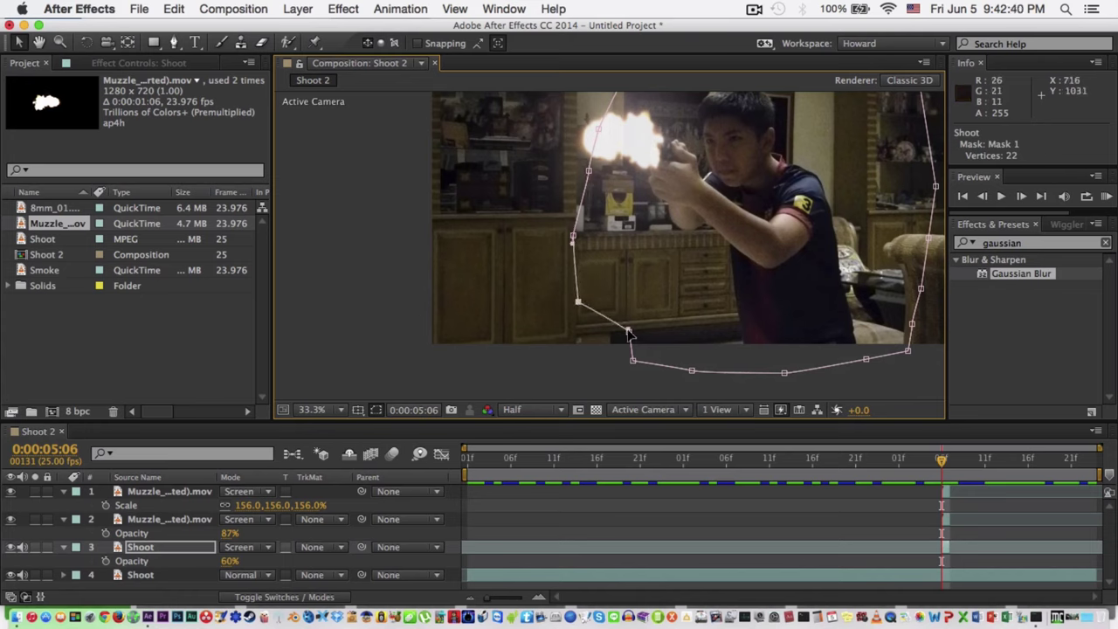
{"action": "left_click_drag", "start_coordinate": [629, 330], "coordinate": [577, 355]}
{"action": "key", "text": "super+z"}
{"action": "left_click_drag", "start_coordinate": [631, 331], "coordinate": [586, 357]}
{"action": "left_click", "coordinate": [635, 381]}
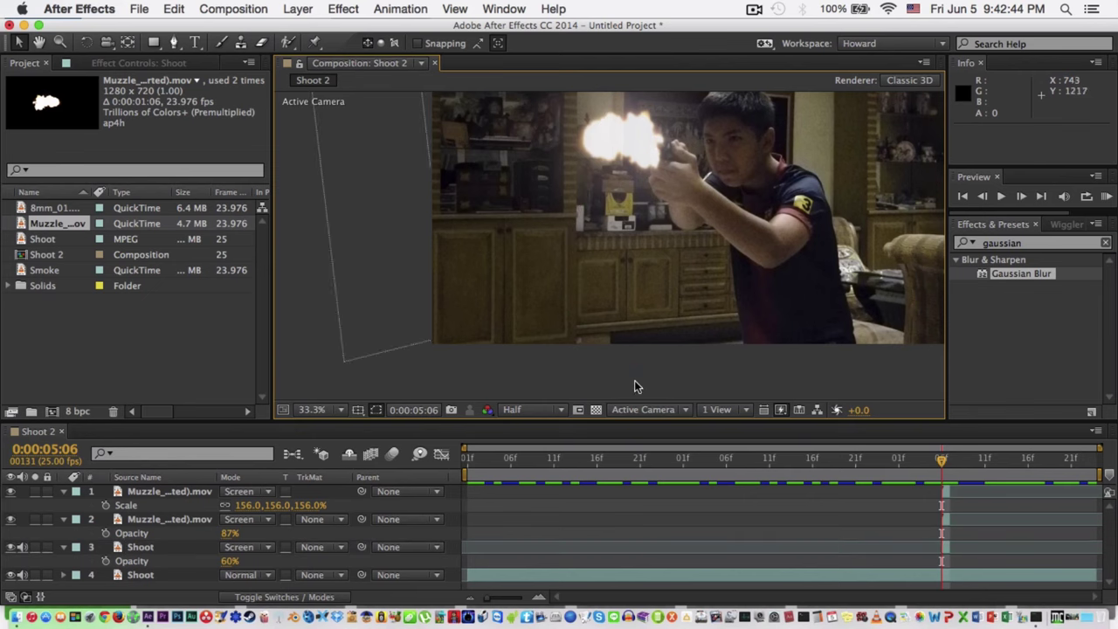
- Check the widened mask's lighting against the frames around the muzzle flash and return to 0:00:05:06
{"action": "left_click_drag", "start_coordinate": [682, 183], "coordinate": [588, 231]}
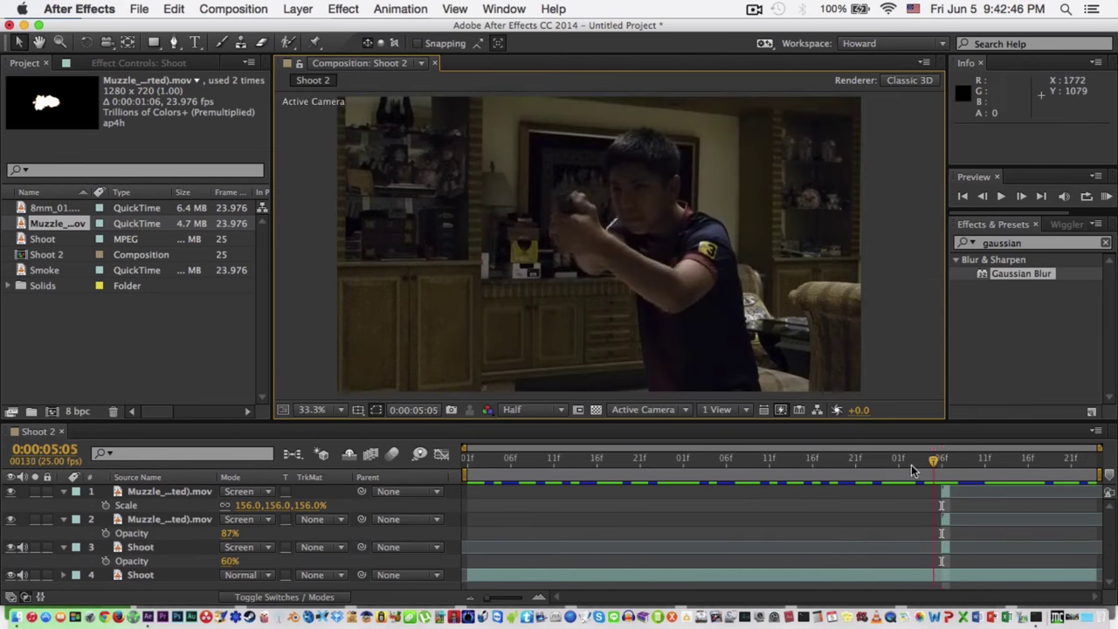
{"action": "left_click", "coordinate": [967, 460]}
{"action": "left_click_drag", "start_coordinate": [991, 463], "coordinate": [941, 461]}
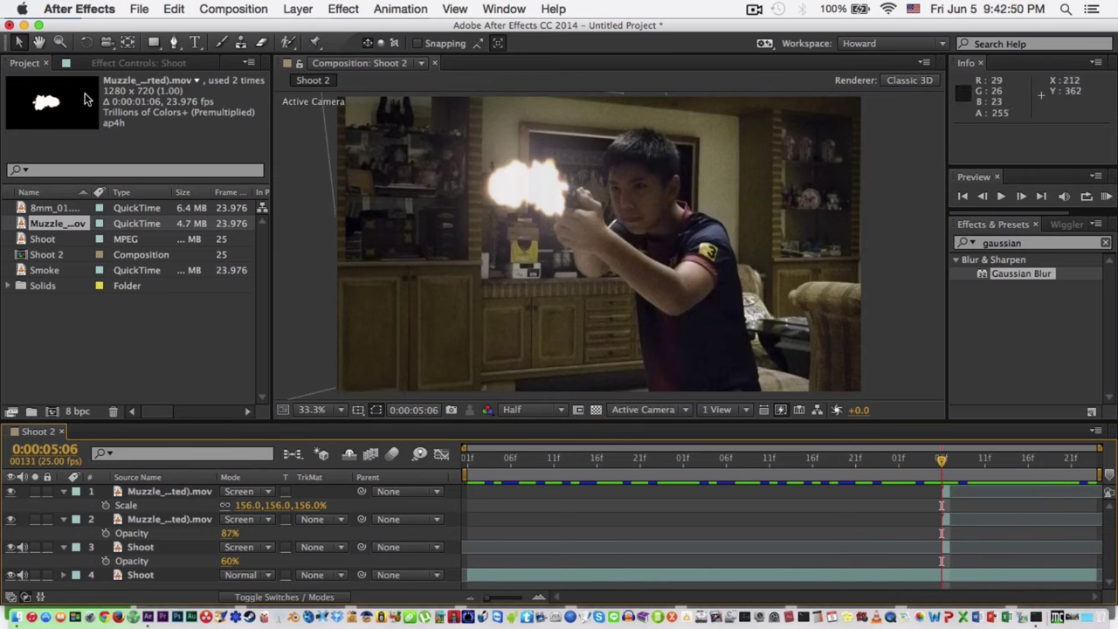
- Add the Smoke footage above all other layers in the Shoot 2 composition, with the existing layers' properties collapsed
{"action": "left_click", "coordinate": [85, 320]}
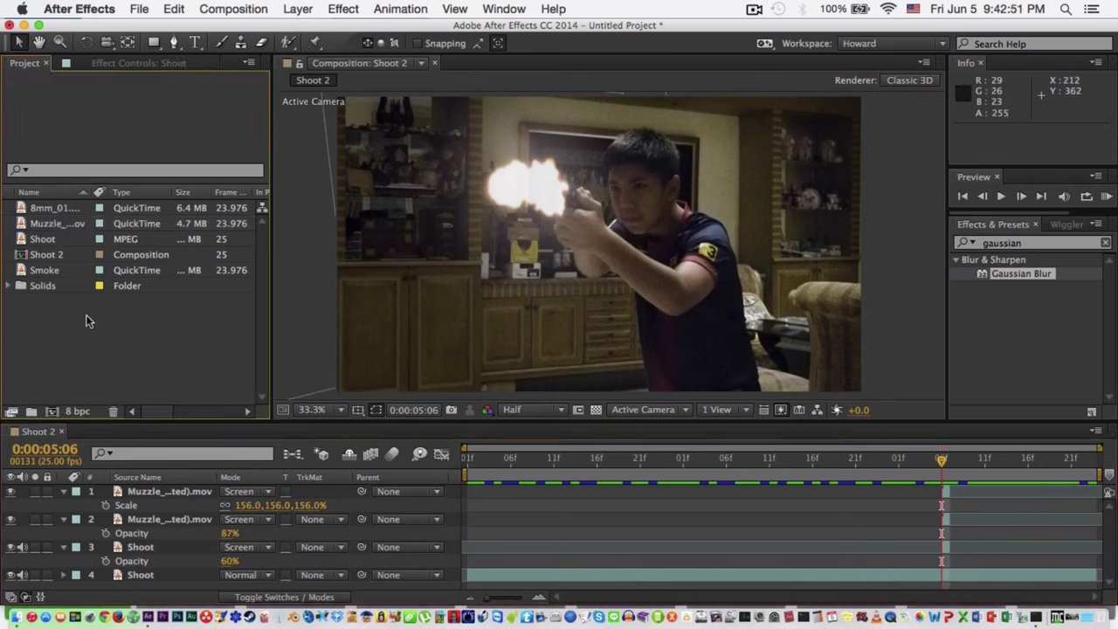
{"action": "left_click", "coordinate": [60, 271]}
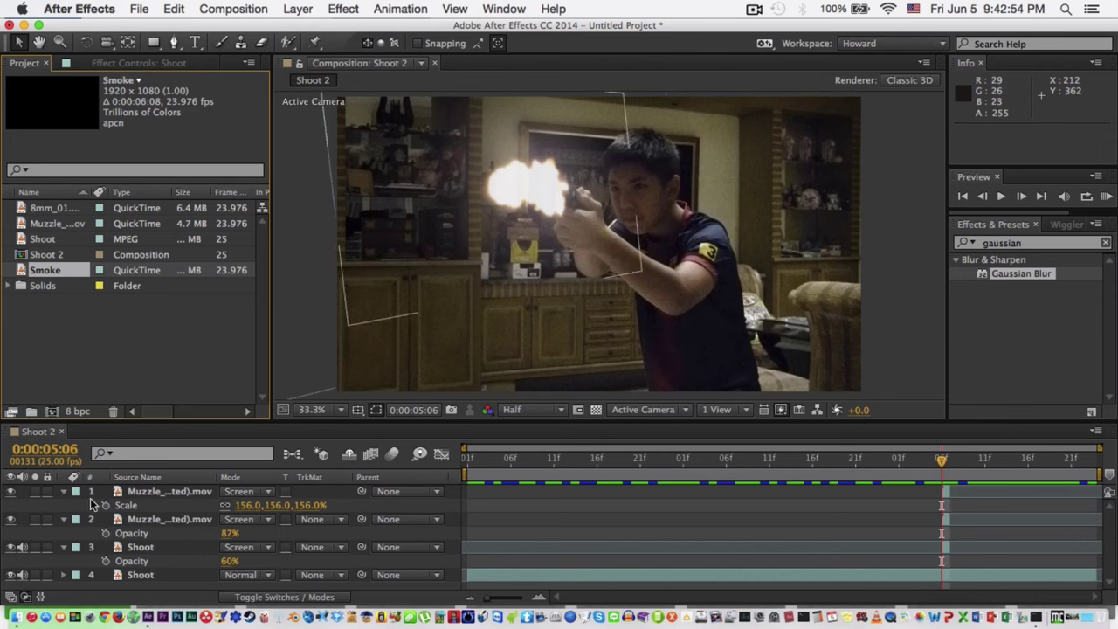
{"action": "left_click", "coordinate": [119, 492]}
{"action": "left_click", "coordinate": [151, 573], "text": "shift"}
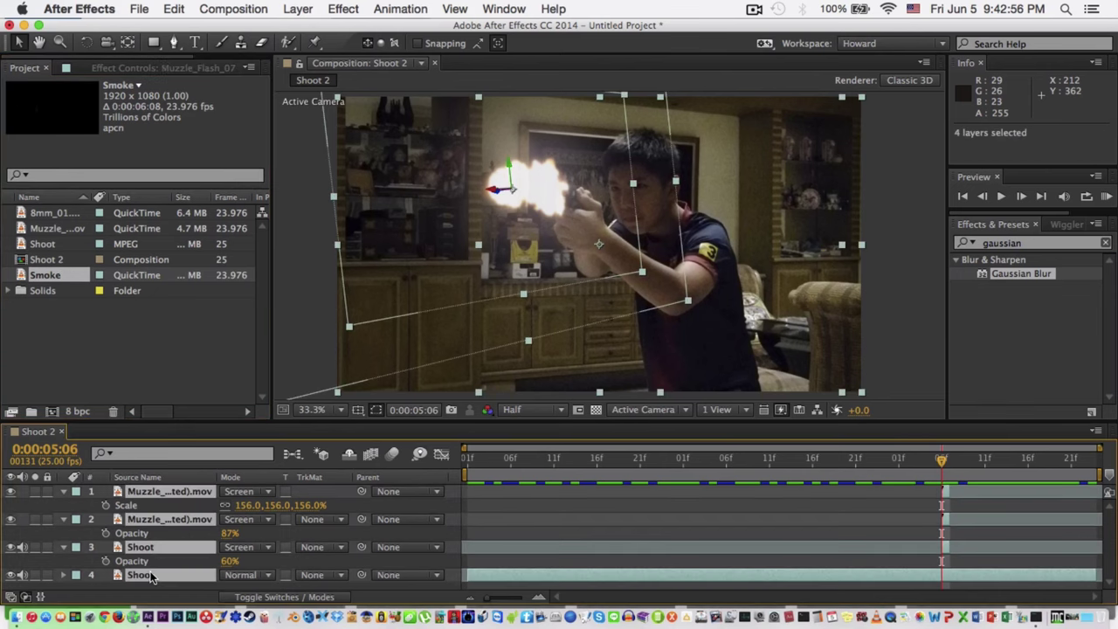
{"action": "key", "text": "u"}
{"action": "left_click", "coordinate": [151, 577]}
{"action": "left_click_drag", "start_coordinate": [37, 275], "coordinate": [171, 484]}
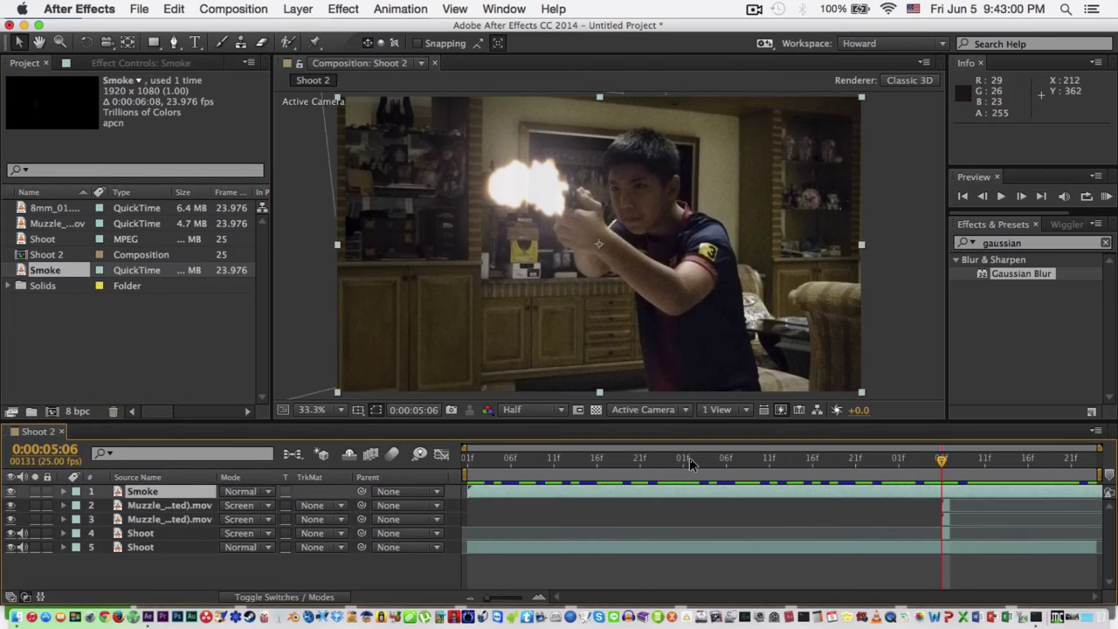
- Play the Smoke clip from 0:00:03:01 to examine where its smoke builds up
{"action": "left_click_drag", "start_coordinate": [689, 457], "coordinate": [432, 463]}
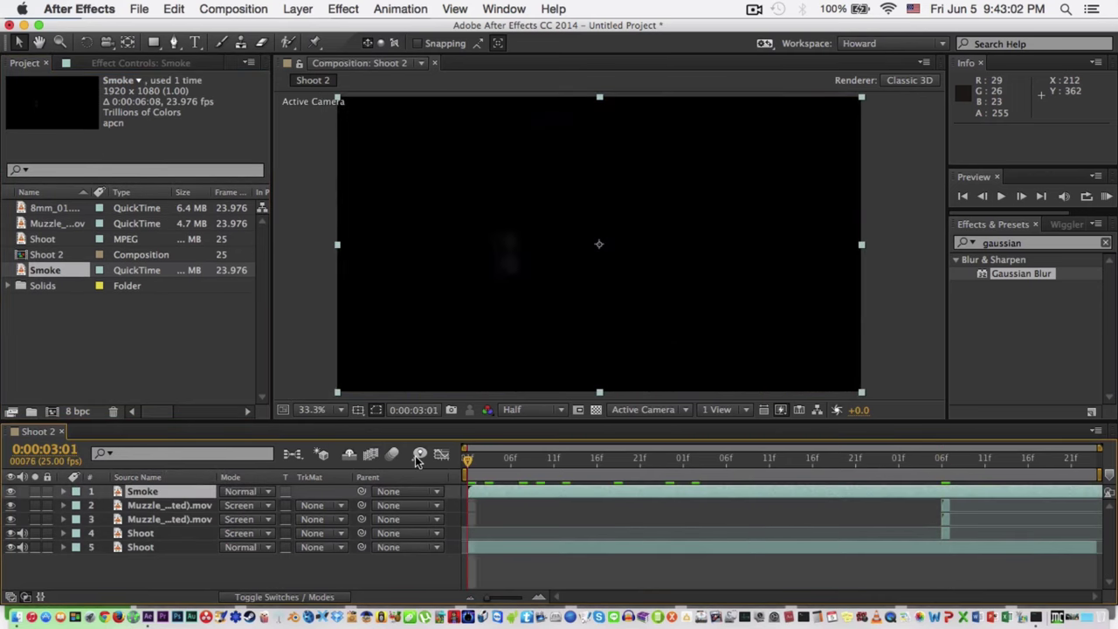
{"action": "key", "text": "space"}
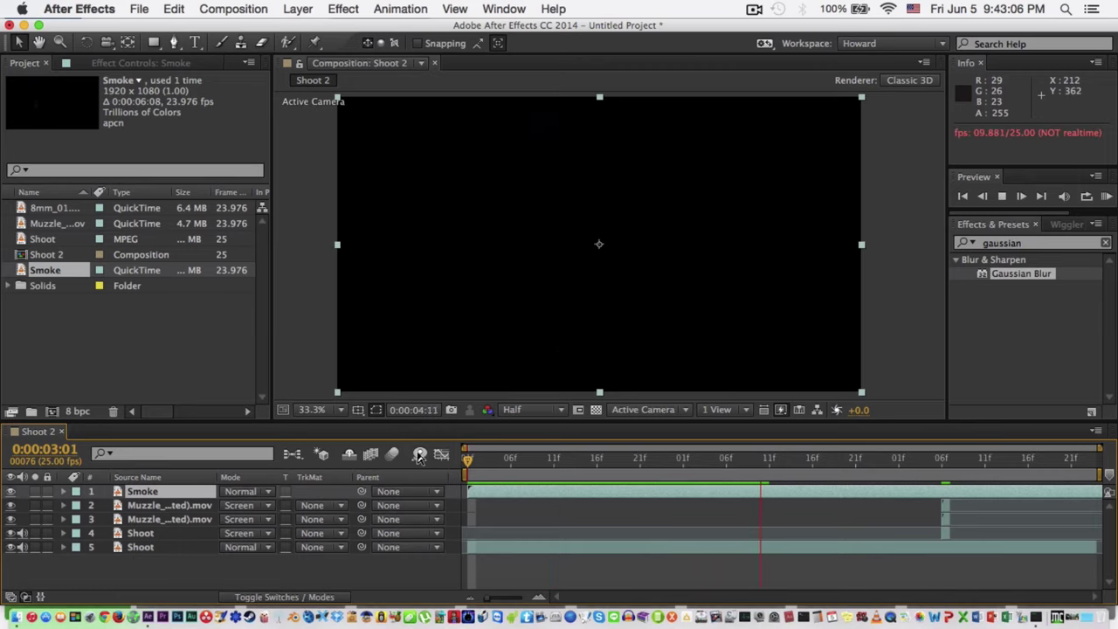
{"action": "key", "text": "space"}
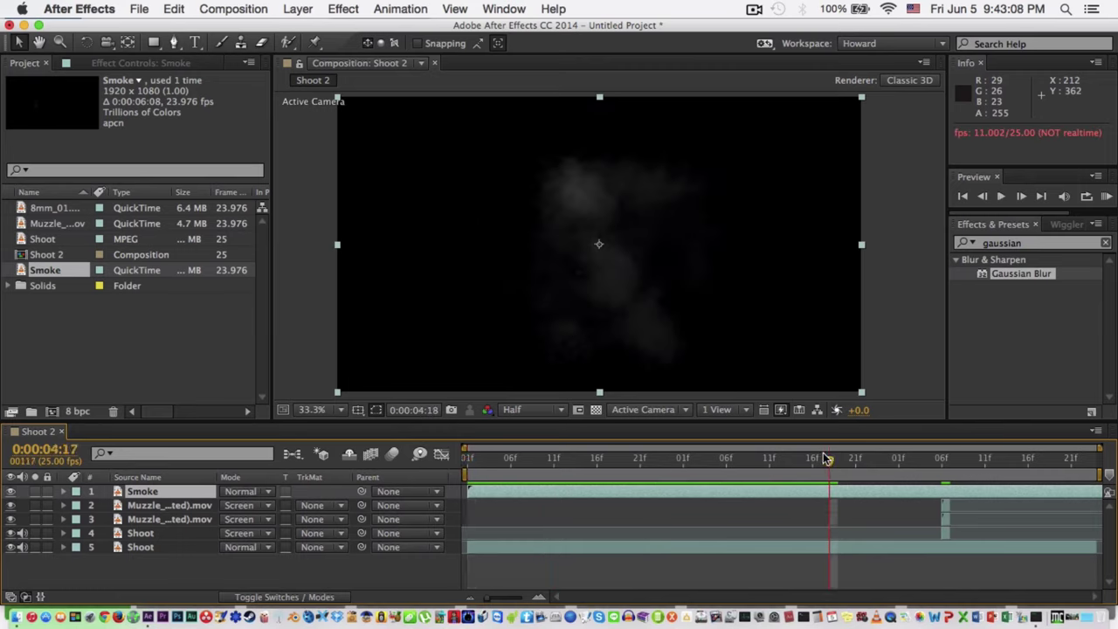
- Trim the Smoke layer to 0:00:04:13 through 0:00:04:21 and move the trimmed section to start at 0:00:05:07
{"action": "left_click_drag", "start_coordinate": [826, 459], "coordinate": [786, 457]}
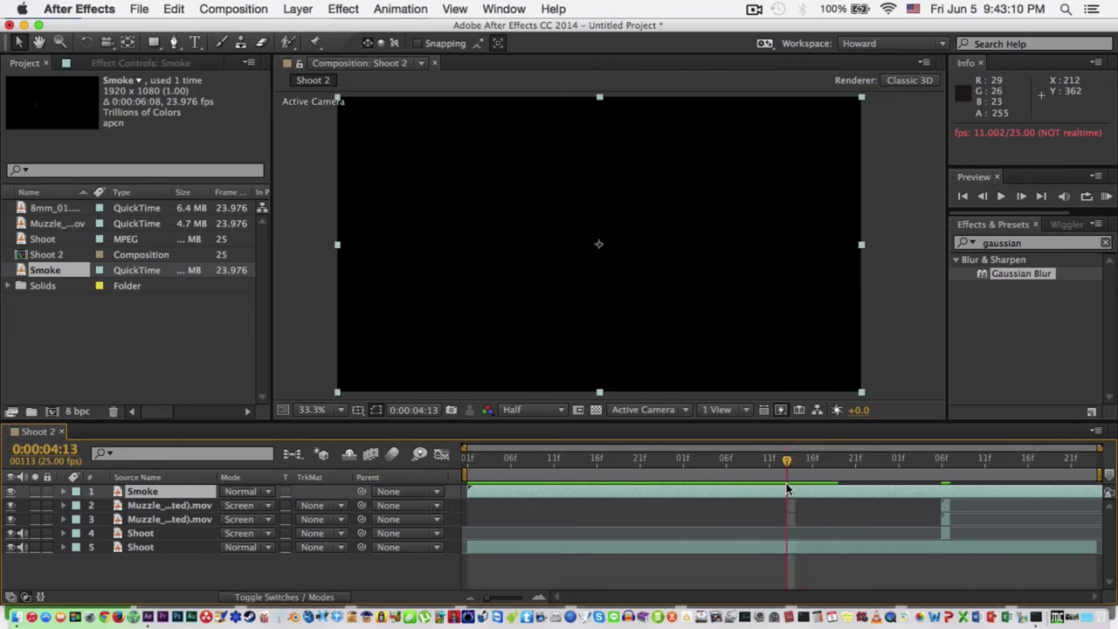
{"action": "key", "text": "space"}
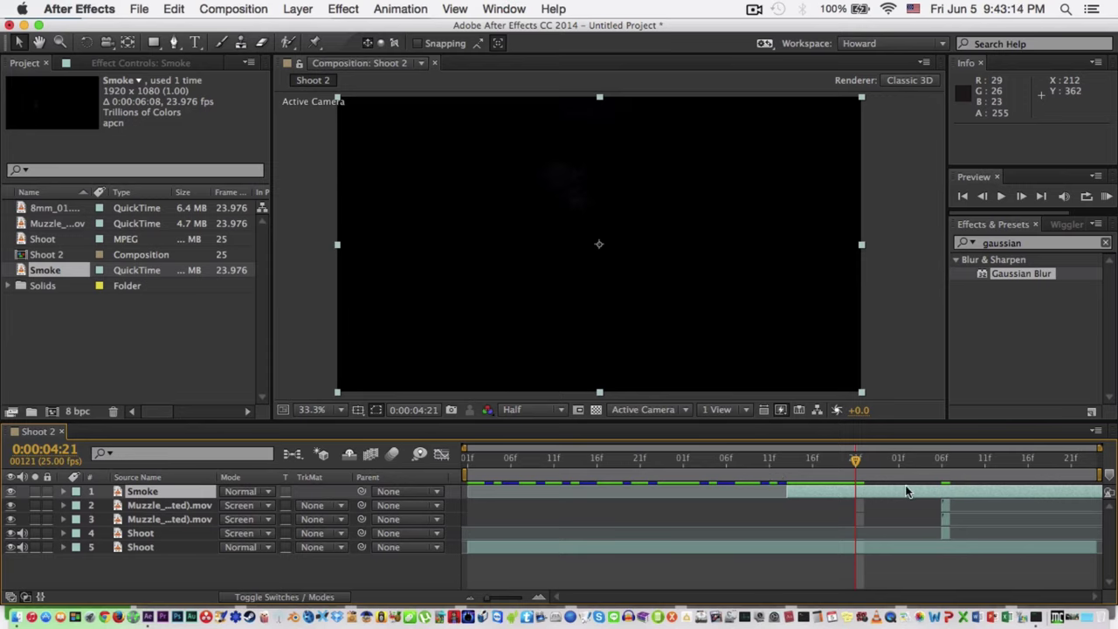
{"action": "key", "text": "alt+bracketright"}
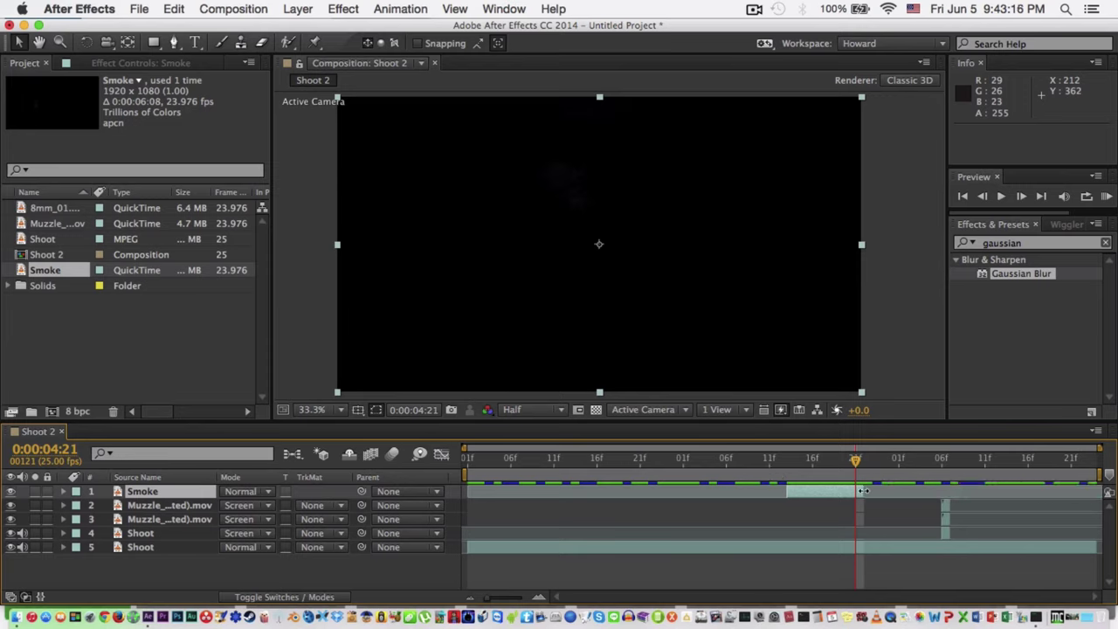
{"action": "left_click_drag", "start_coordinate": [846, 481], "coordinate": [989, 486]}
{"action": "key", "text": "Page_Up"}
{"action": "left_click_drag", "start_coordinate": [865, 463], "coordinate": [970, 493]}
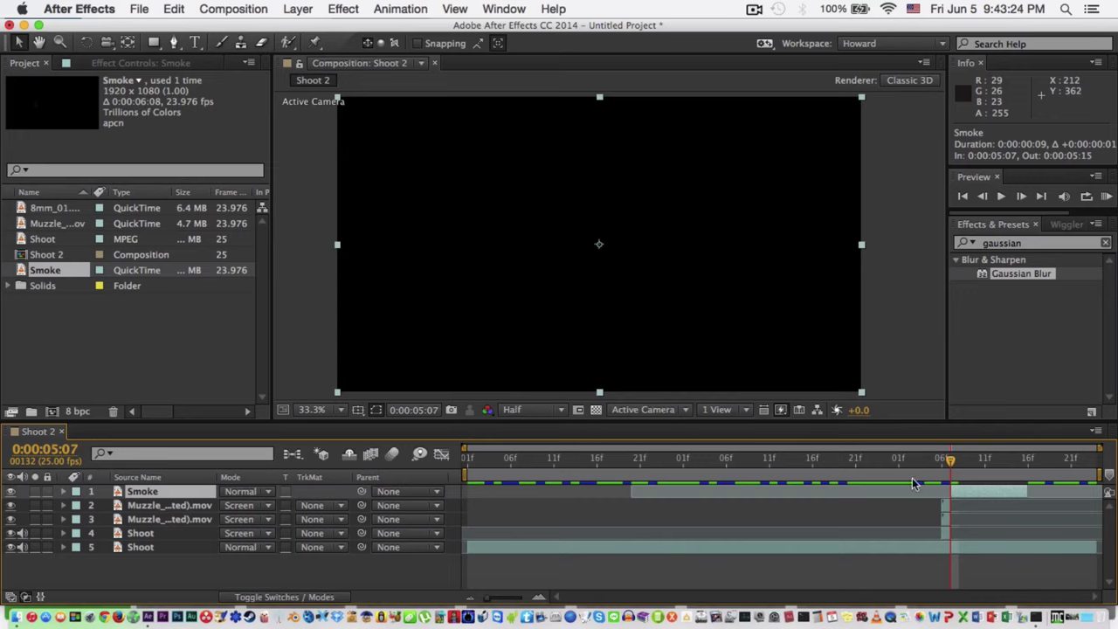
- Set the Smoke layer's blending mode to Screen and play the shot from 0:00:05:02, finishing on frame 0:00:05:06
{"action": "left_click", "coordinate": [240, 493]}
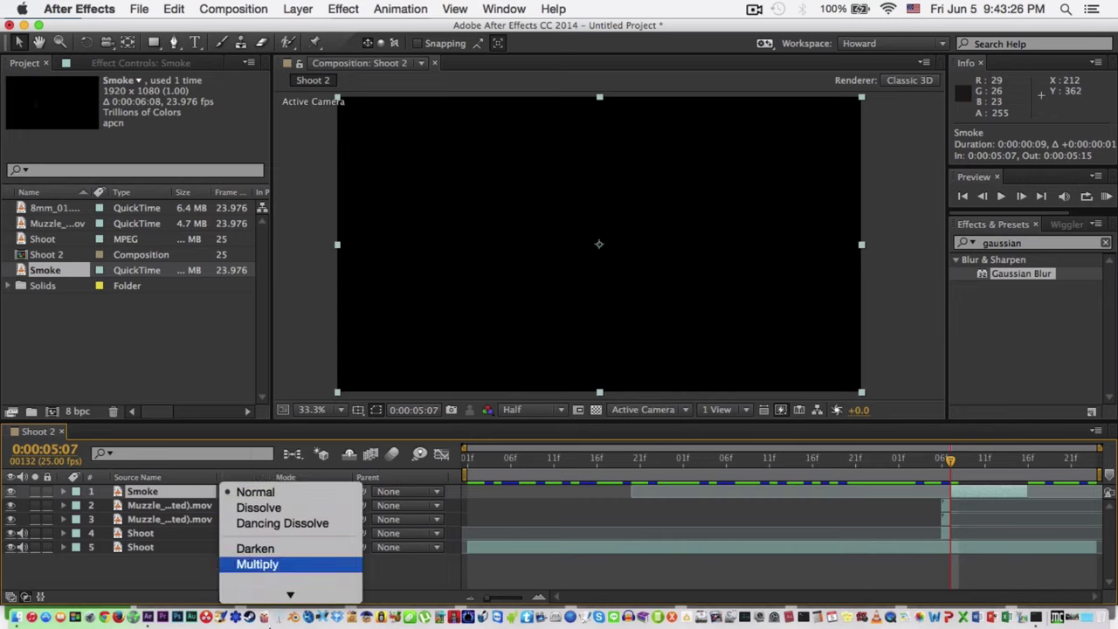
{"action": "left_click", "coordinate": [262, 560]}
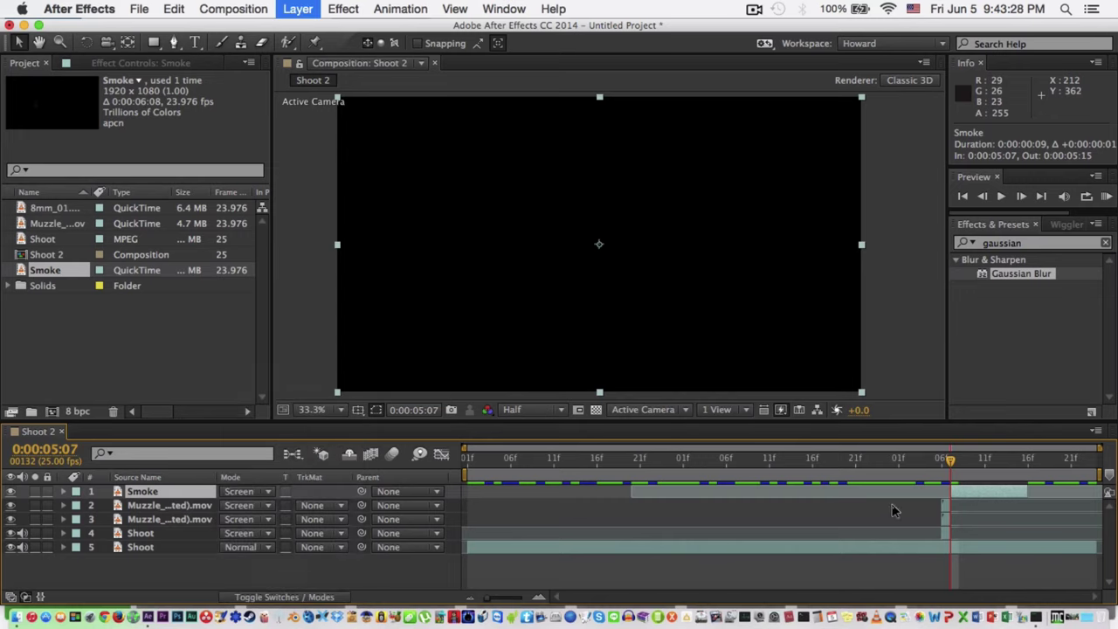
{"action": "left_click_drag", "start_coordinate": [950, 461], "coordinate": [907, 466]}
{"action": "key", "text": "space"}
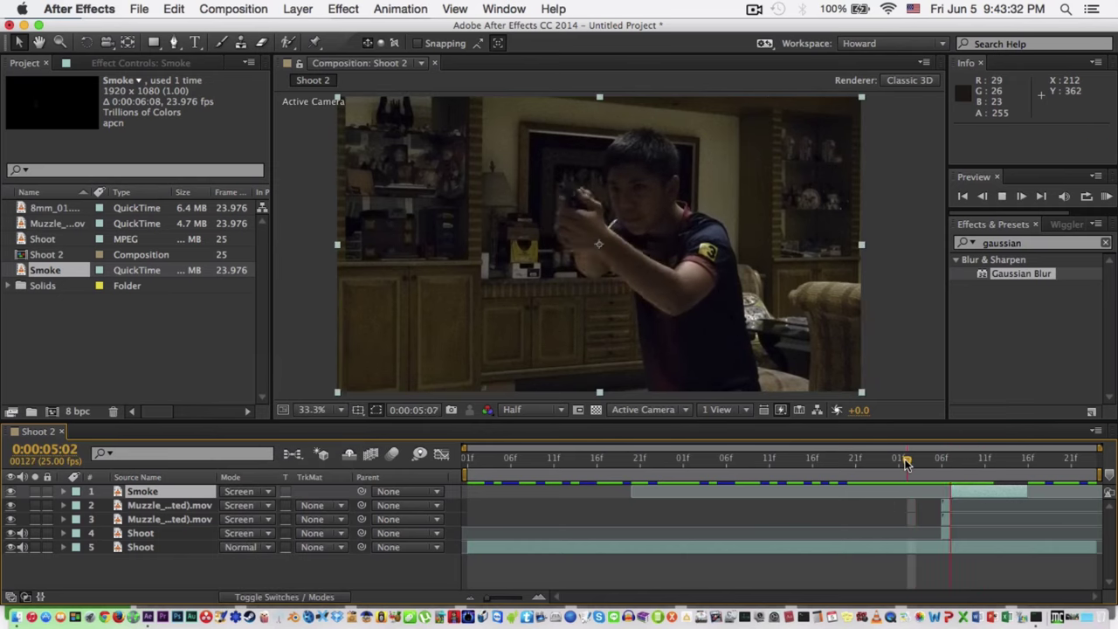
{"action": "left_click", "coordinate": [944, 461]}
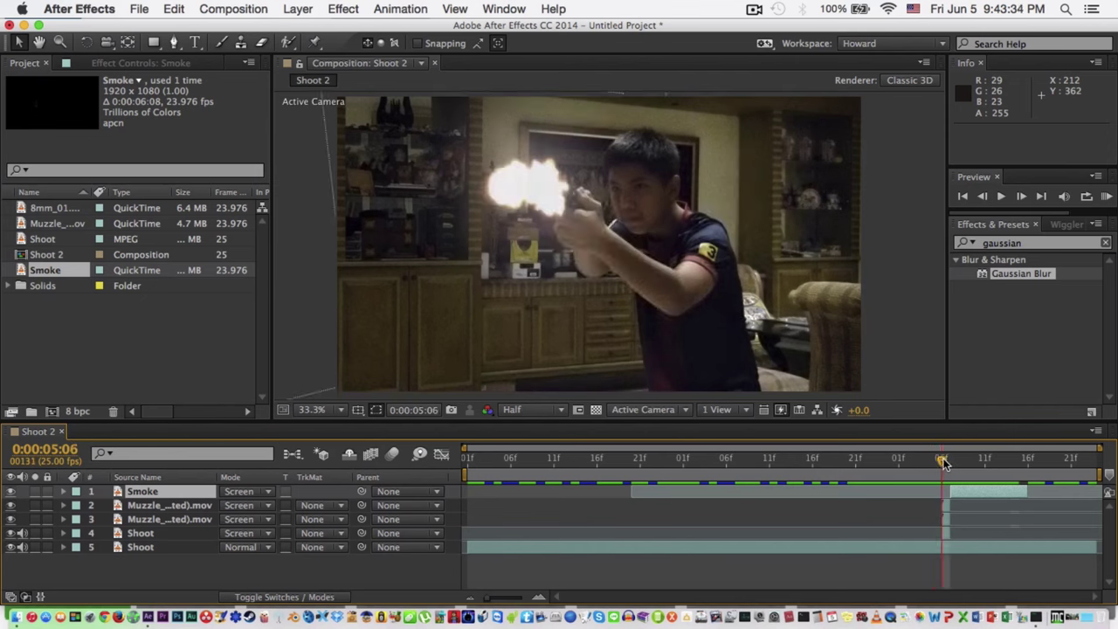
- Start the Smoke layer at 0:00:05:06 and move it over the muzzle flash at position 732, 321
{"action": "left_click_drag", "start_coordinate": [961, 491], "coordinate": [952, 491]}
{"action": "left_click_drag", "start_coordinate": [595, 237], "coordinate": [527, 171]}
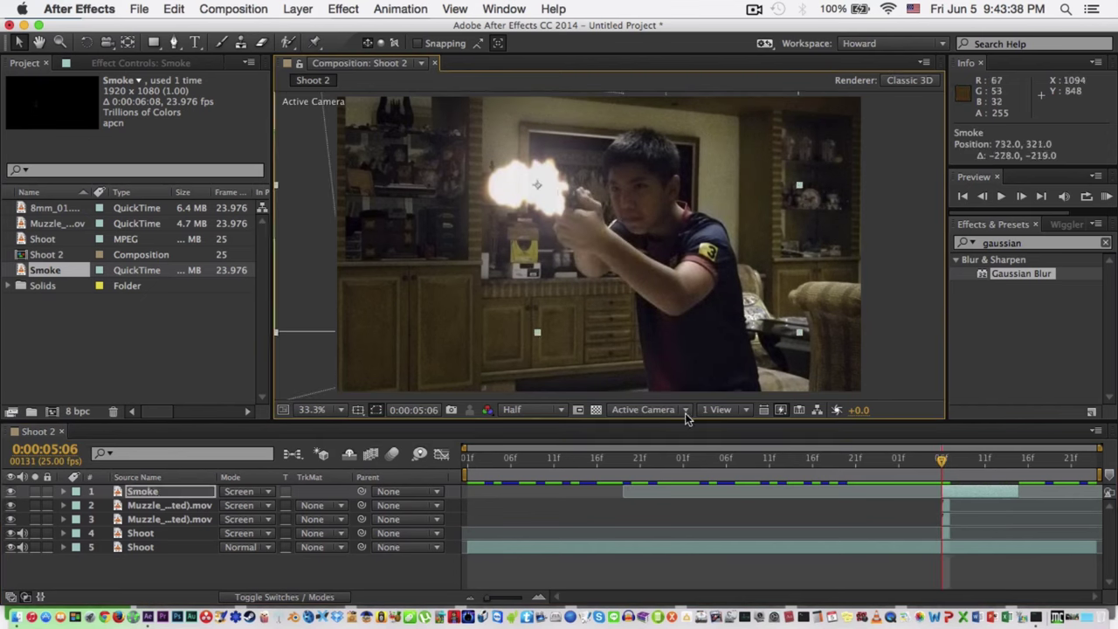
{"action": "left_click", "coordinate": [737, 572]}
{"action": "mouse_move", "coordinate": [944, 460]}
{"action": "left_mouse_down"}
{"action": "mouse_move", "coordinate": [968, 457]}
{"action": "mouse_move", "coordinate": [941, 461]}
{"action": "left_mouse_up"}
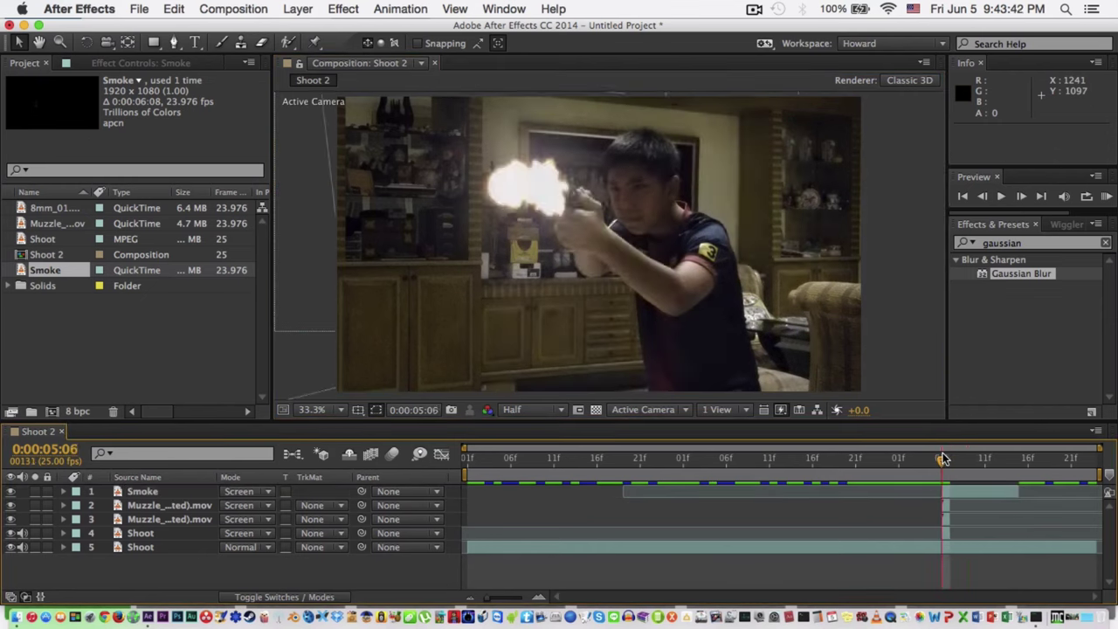
- Shift the Smoke layer one frame earlier, trim its start to 0:00:05:06 and view frame 0:00:05:07
{"action": "left_click", "coordinate": [944, 498]}
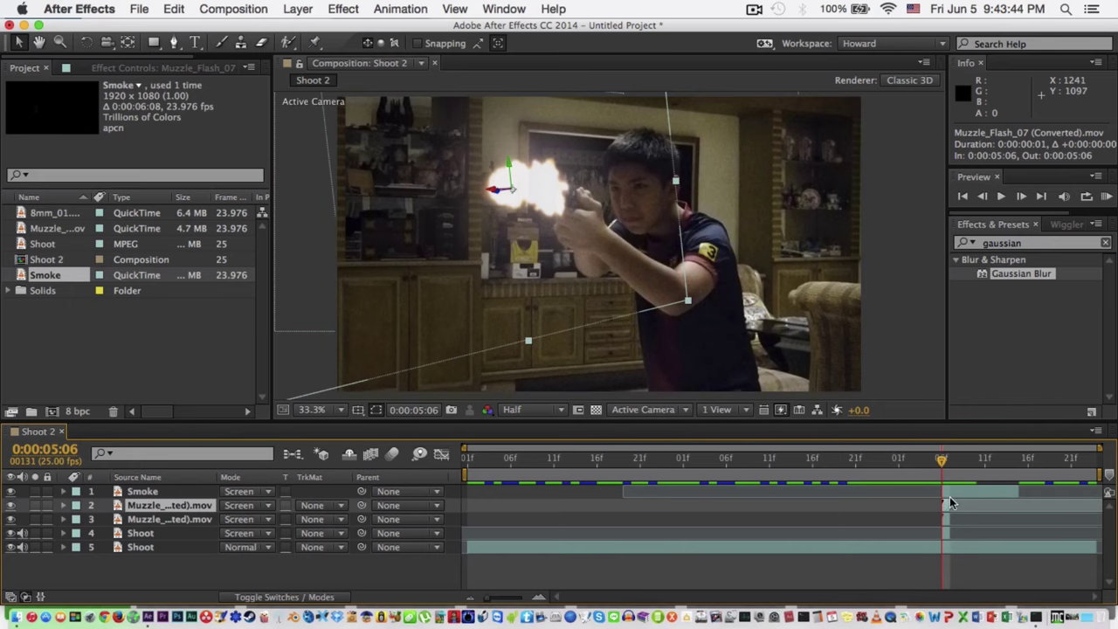
{"action": "left_click", "coordinate": [949, 492]}
{"action": "left_click_drag", "start_coordinate": [960, 493], "coordinate": [951, 461]}
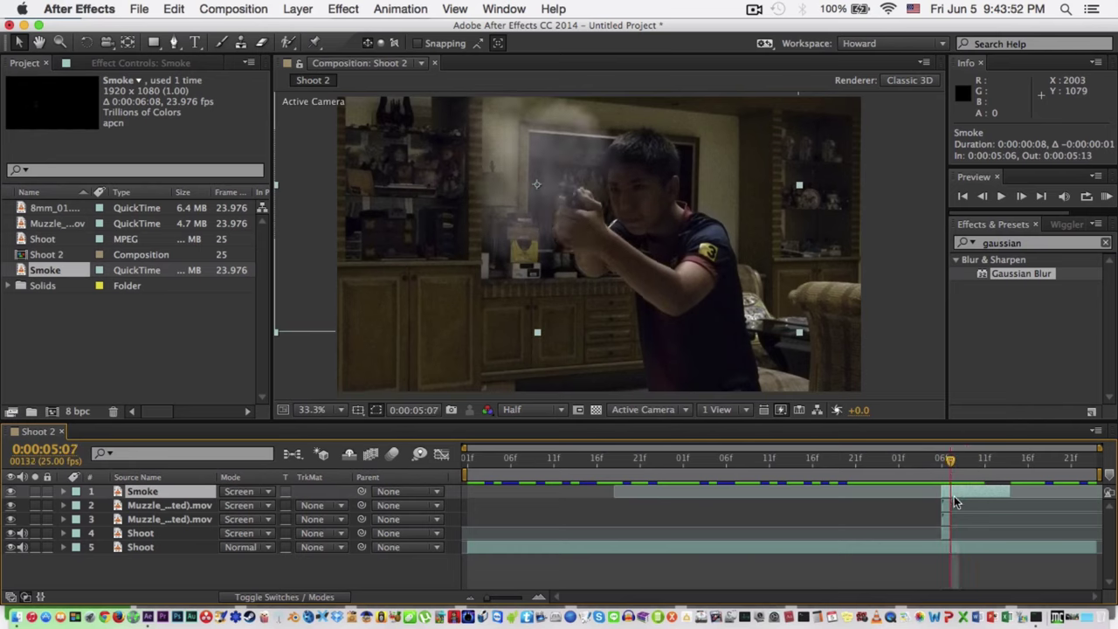
- Lower the Smoke layer's opacity to 64% and move it to position 684, 390 in front of the gun
{"action": "key", "text": "t"}
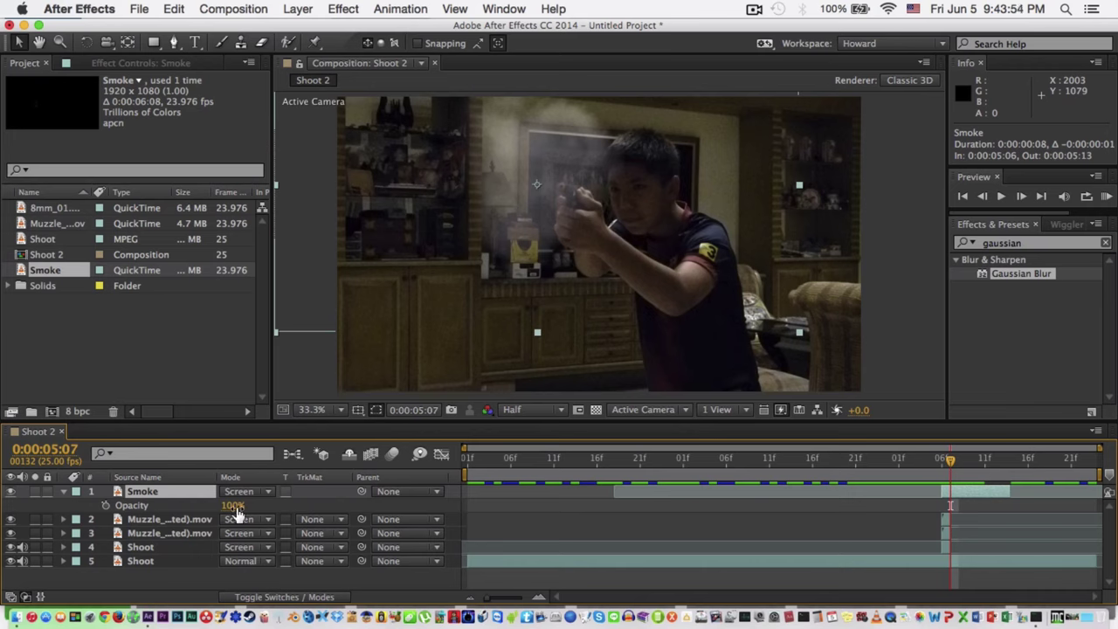
{"action": "left_click_drag", "start_coordinate": [231, 505], "coordinate": [214, 504]}
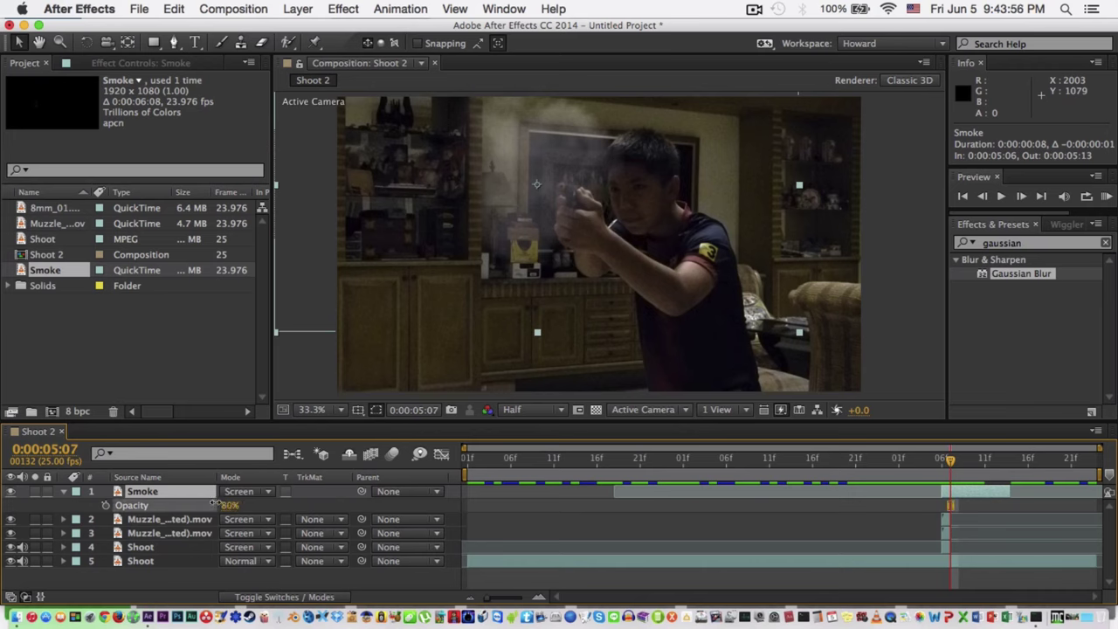
{"action": "left_click_drag", "start_coordinate": [540, 147], "coordinate": [522, 166]}
{"action": "left_click", "coordinate": [526, 165]}
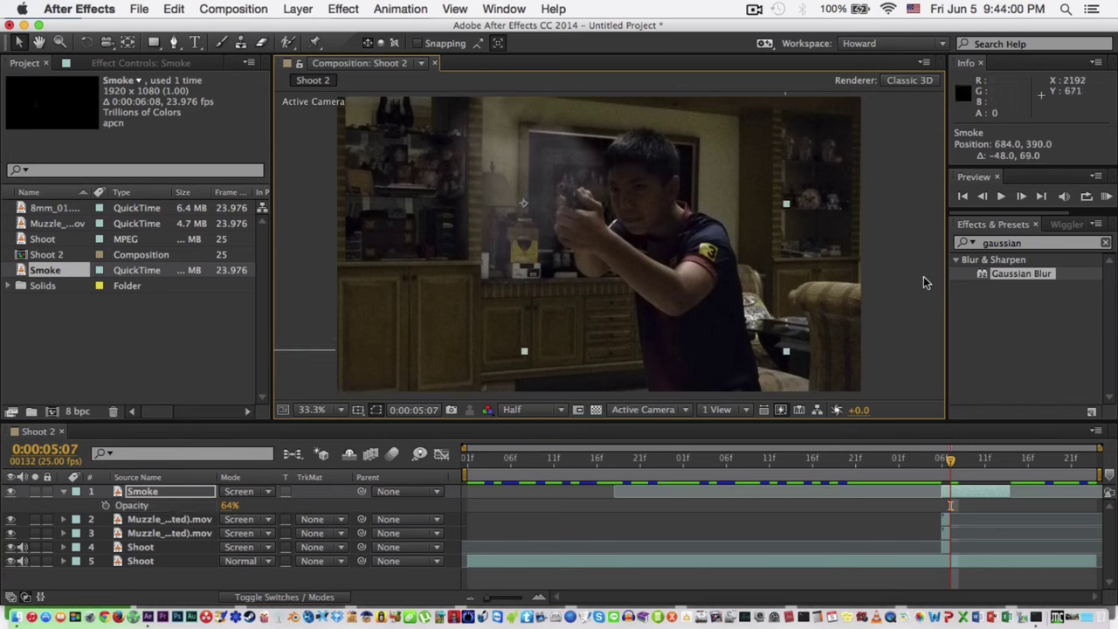
- Enlarge the Smoke layer to 127% scale
{"action": "key", "text": "s"}
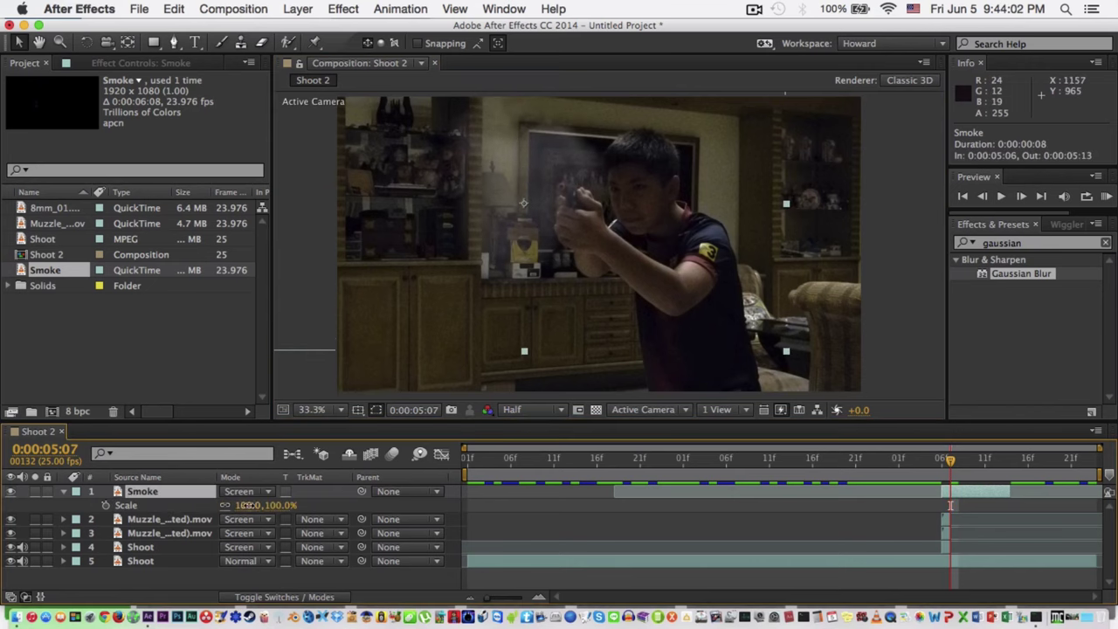
{"action": "left_click_drag", "start_coordinate": [243, 505], "coordinate": [268, 505]}
{"action": "left_click", "coordinate": [194, 497]}
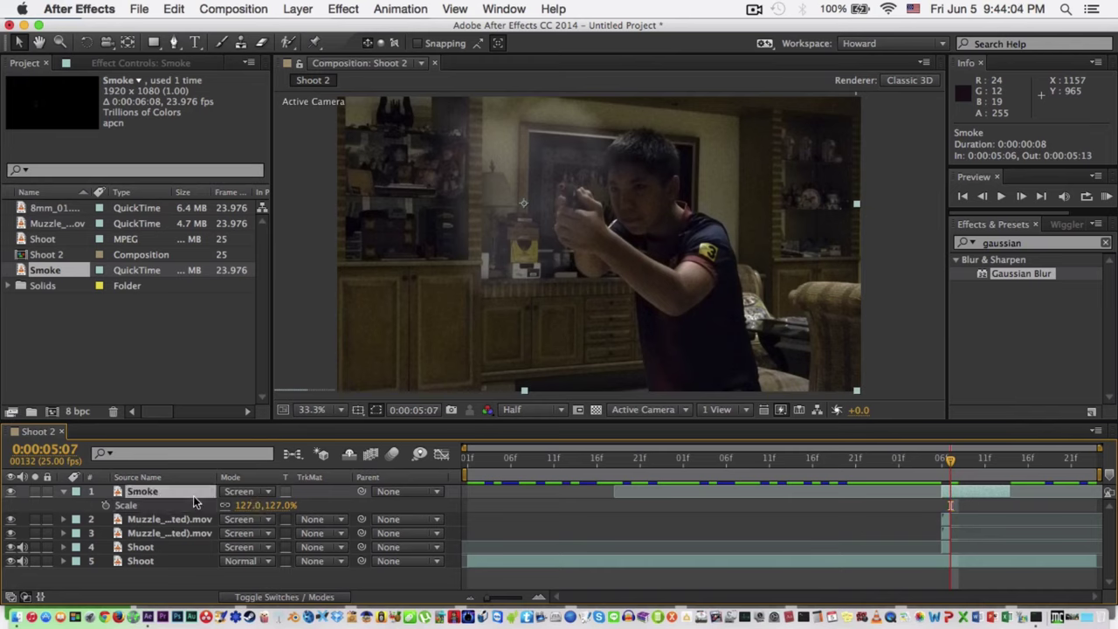
- Reduce the Smoke layer's opacity to 37% and nudge it slightly up and toward the gun
{"action": "left_click_drag", "start_coordinate": [229, 505], "coordinate": [207, 505]}
{"action": "left_click", "coordinate": [879, 317]}
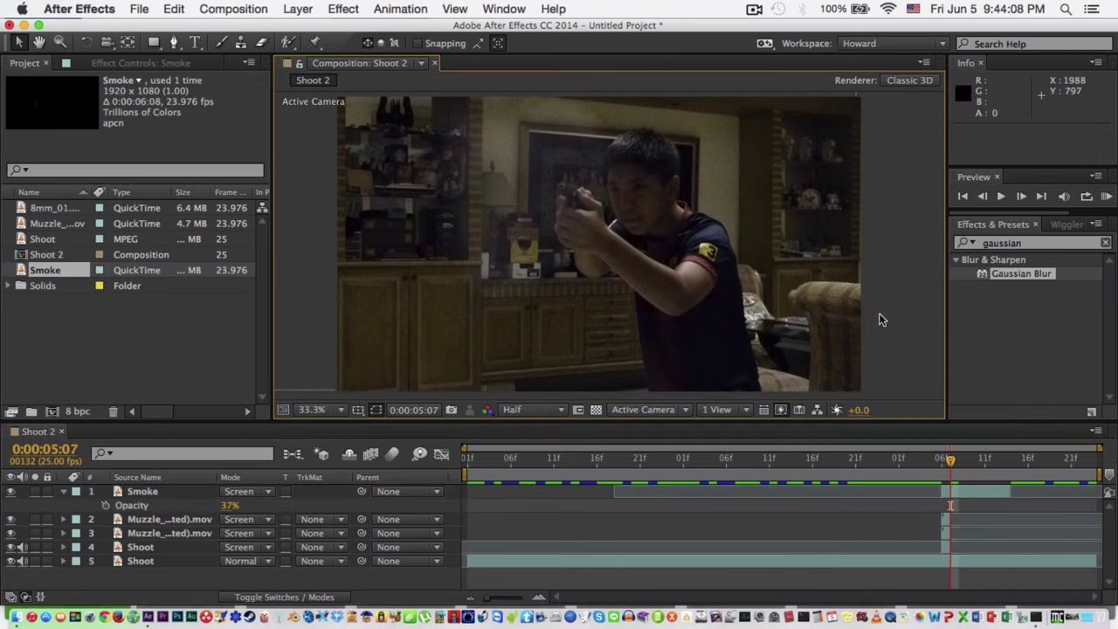
{"action": "left_click_drag", "start_coordinate": [516, 191], "coordinate": [522, 178]}
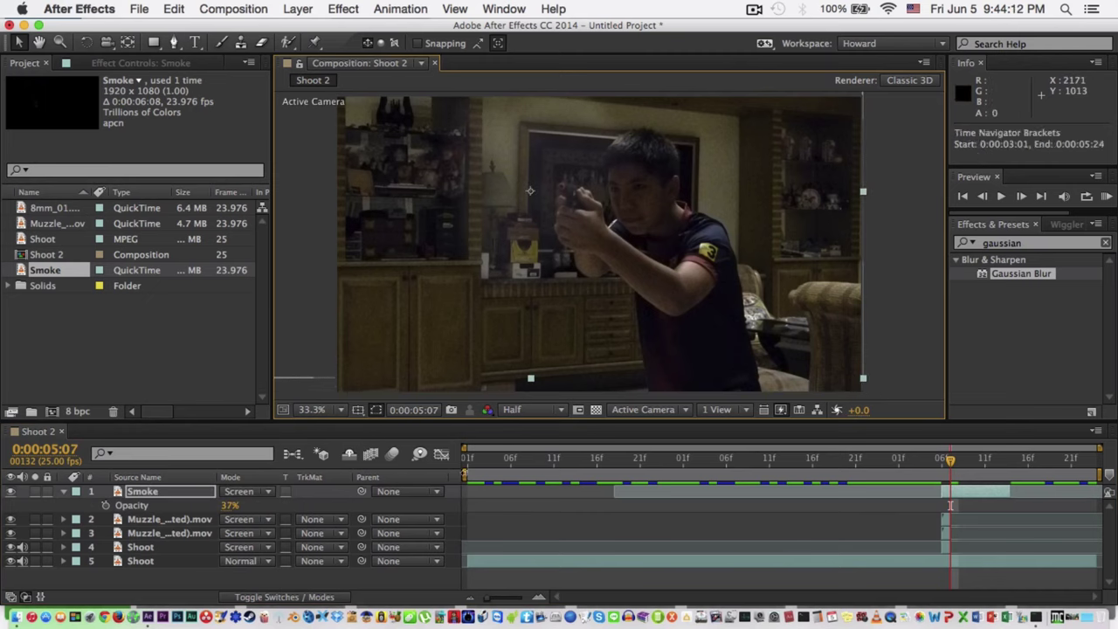
- Shorten the work area to begin shortly before the shot and run a RAM preview of the smoke
{"action": "left_click_drag", "start_coordinate": [467, 474], "coordinate": [801, 474]}
{"action": "left_click", "coordinate": [1107, 196]}
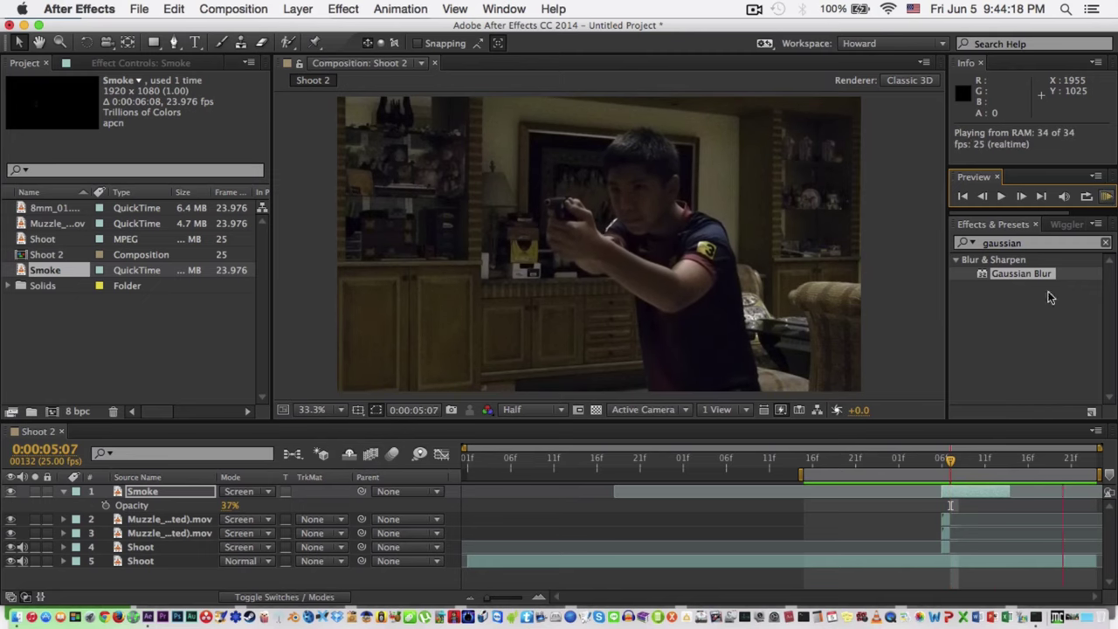
{"action": "key", "text": "space"}
- Scale the Smoke layer to 69%, move it to position 750, 387 and check it on frame 0:00:05:08
{"action": "mouse_move", "coordinate": [961, 461]}
{"action": "left_mouse_down"}
{"action": "mouse_move", "coordinate": [929, 462]}
{"action": "mouse_move", "coordinate": [992, 462]}
{"action": "mouse_move", "coordinate": [942, 460]}
{"action": "left_mouse_up"}
{"action": "left_click", "coordinate": [975, 501]}
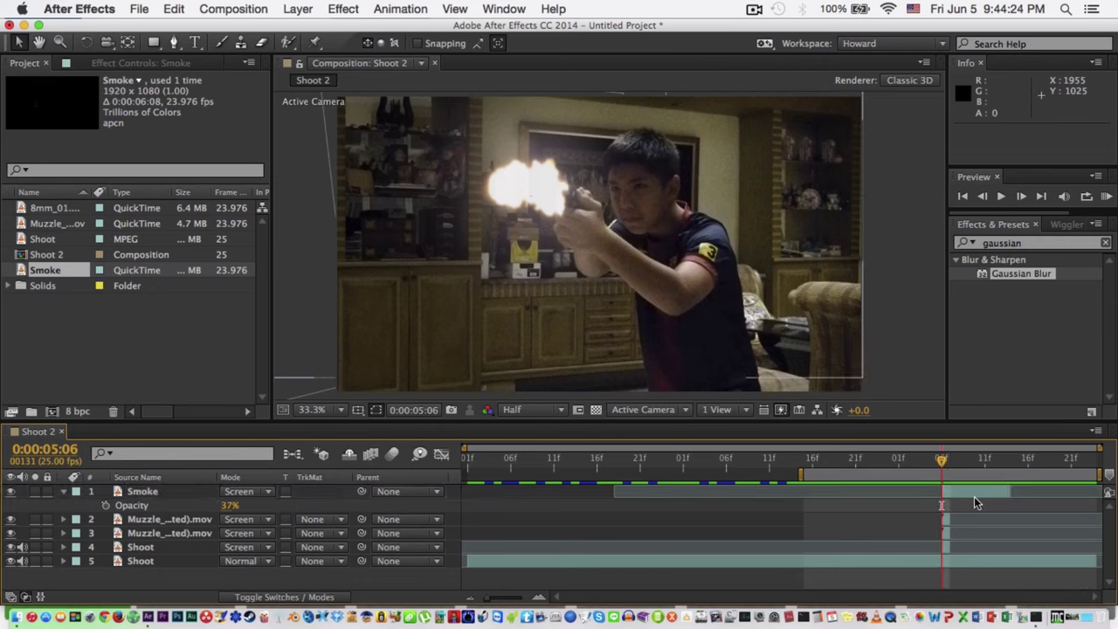
{"action": "left_click", "coordinate": [973, 491]}
{"action": "key", "text": "s"}
{"action": "left_click_drag", "start_coordinate": [248, 514], "coordinate": [198, 514]}
{"action": "left_click_drag", "start_coordinate": [525, 160], "coordinate": [536, 171]}
{"action": "left_click", "coordinate": [950, 466]}
{"action": "left_click", "coordinate": [958, 461]}
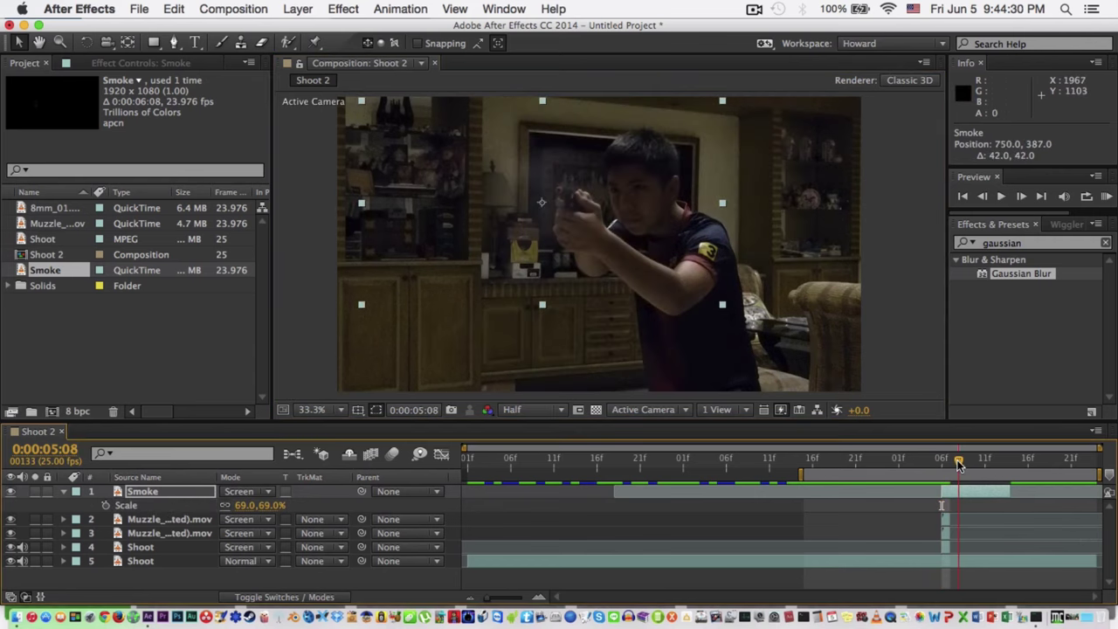
- Scale the Smoke layer to 89% at position 786, 387, and RAM preview the shot before returning to 0:00:05:06
{"action": "left_click_drag", "start_coordinate": [256, 503], "coordinate": [274, 502]}
{"action": "left_click_drag", "start_coordinate": [529, 233], "coordinate": [527, 223]}
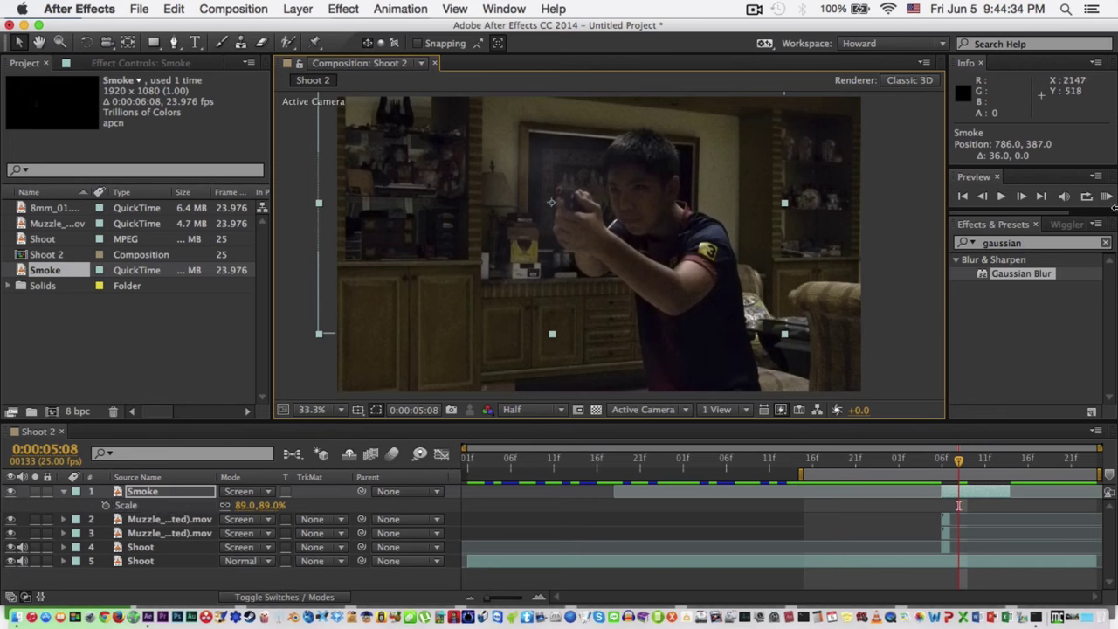
{"action": "key", "text": "KP_0"}
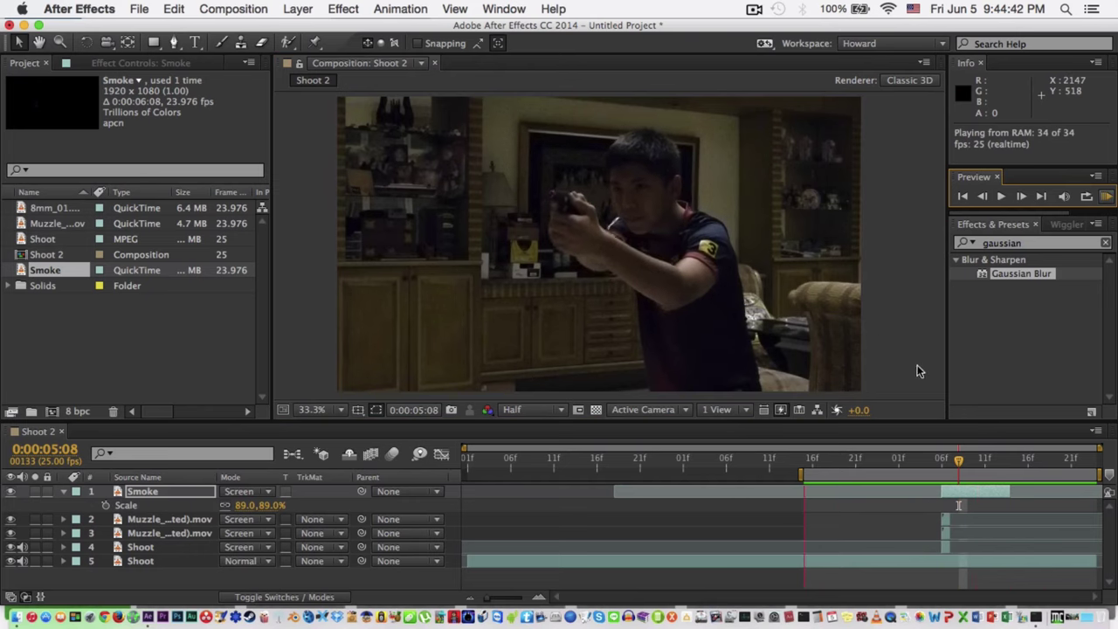
{"action": "key", "text": "space"}
{"action": "left_click_drag", "start_coordinate": [905, 457], "coordinate": [941, 456]}
- Add the 8mm_01.mov shell footage above the Smoke layer and start it at 0:00:05:06
{"action": "left_click", "coordinate": [76, 332]}
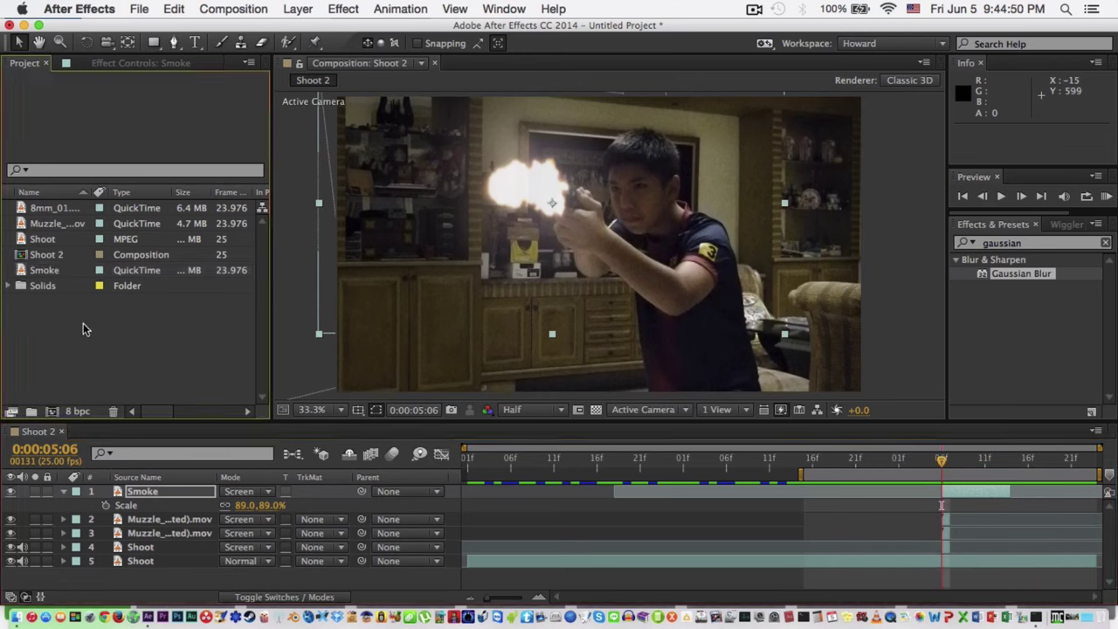
{"action": "left_click", "coordinate": [54, 226]}
{"action": "left_click", "coordinate": [72, 289]}
{"action": "left_click", "coordinate": [56, 239]}
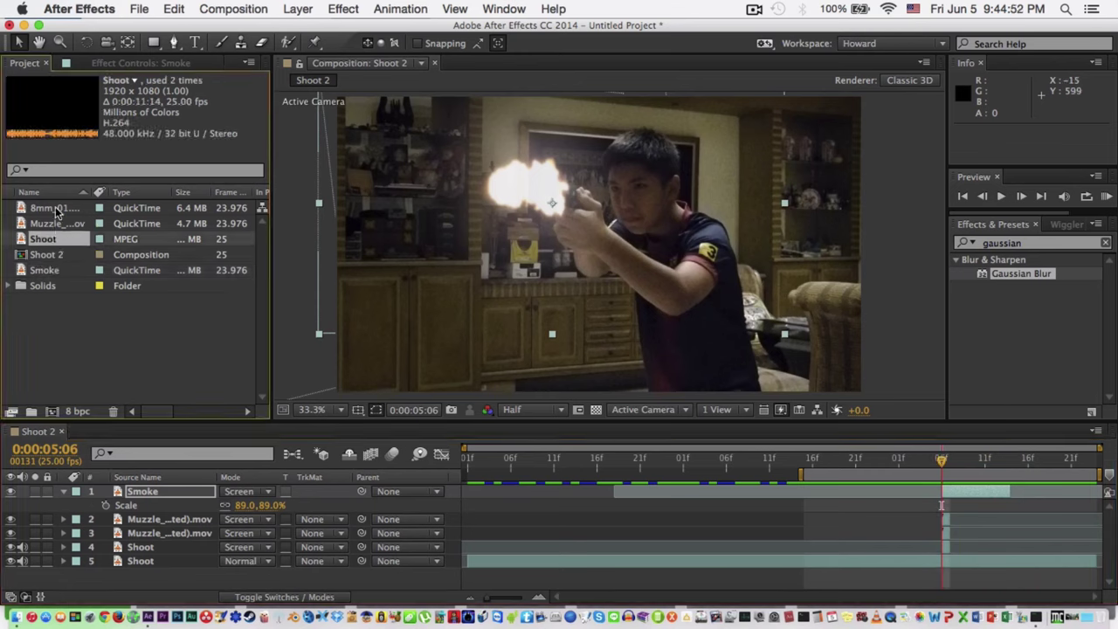
{"action": "left_click", "coordinate": [58, 209]}
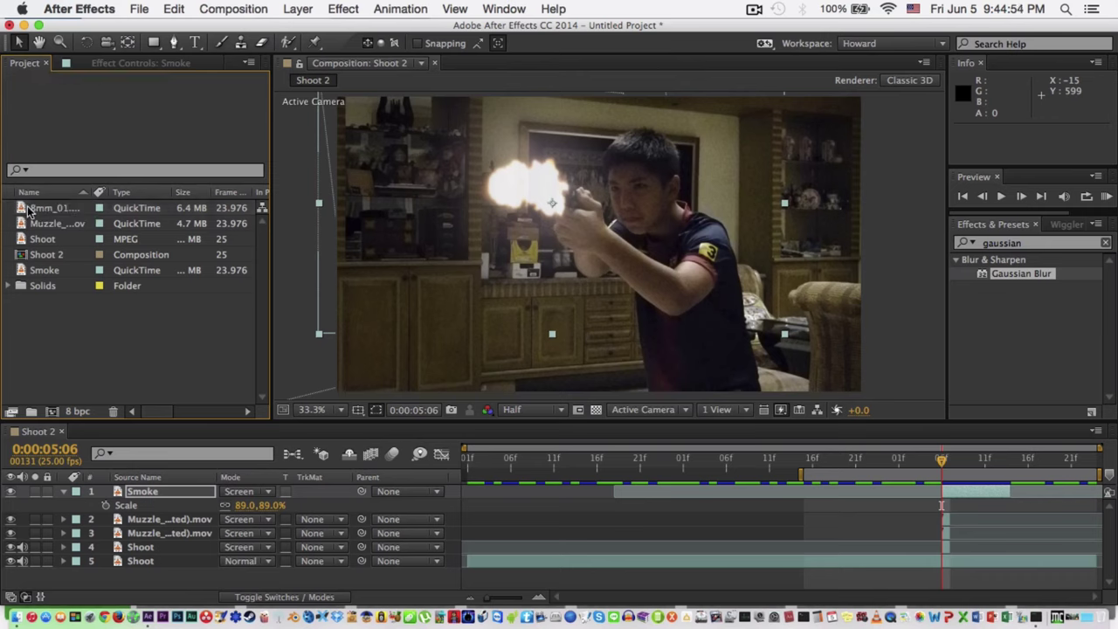
{"action": "left_click_drag", "start_coordinate": [36, 213], "coordinate": [171, 487]}
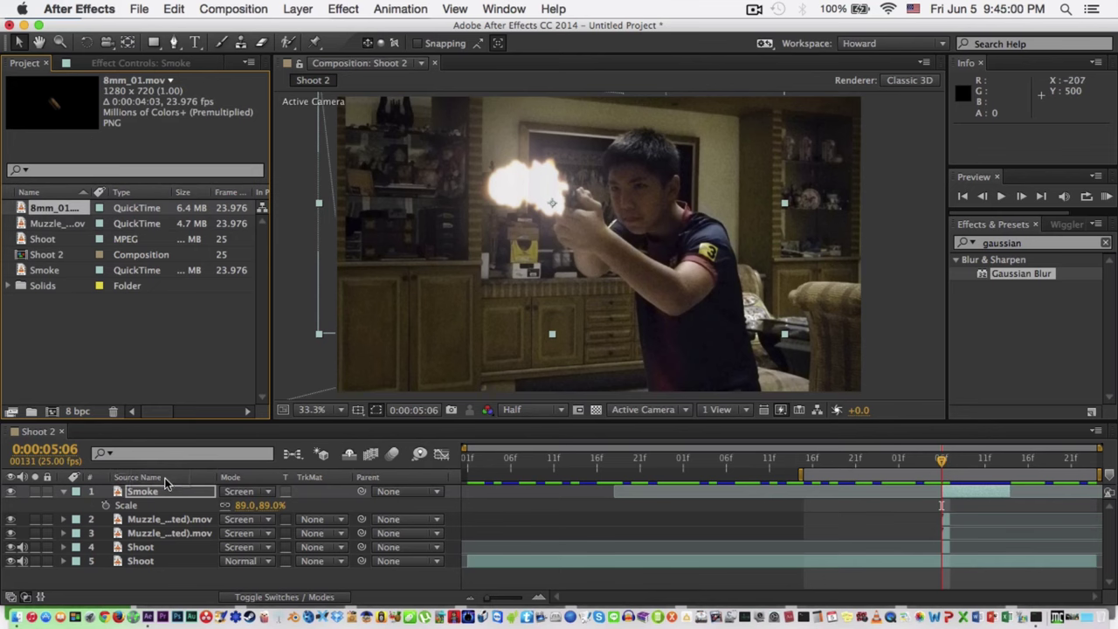
{"action": "left_click_drag", "start_coordinate": [166, 483], "coordinate": [169, 486]}
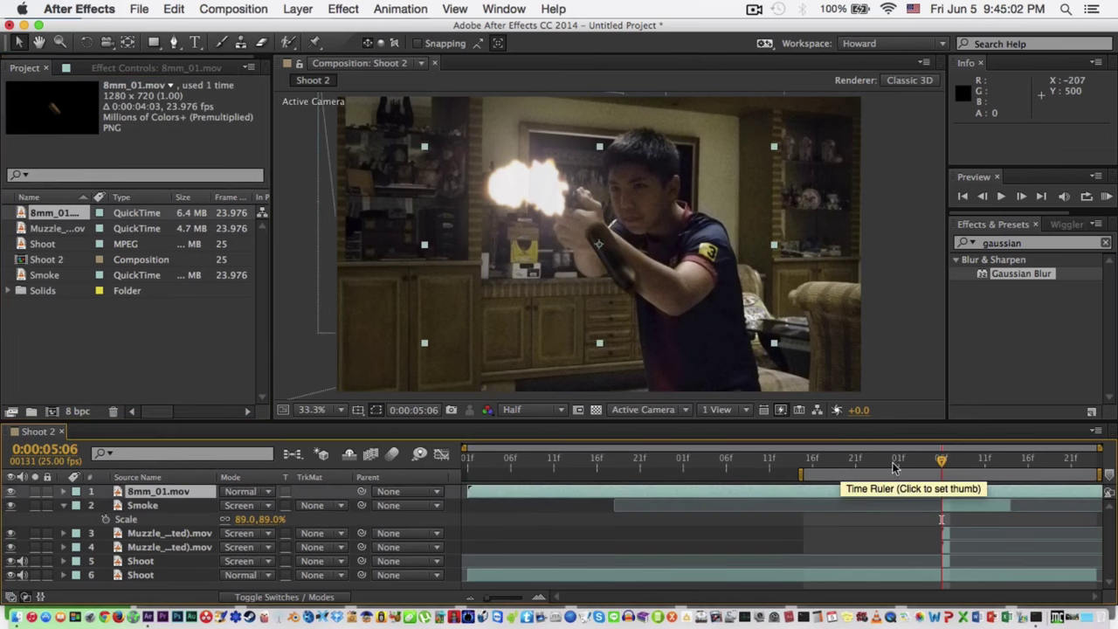
{"action": "left_click_drag", "start_coordinate": [900, 490], "coordinate": [957, 492]}
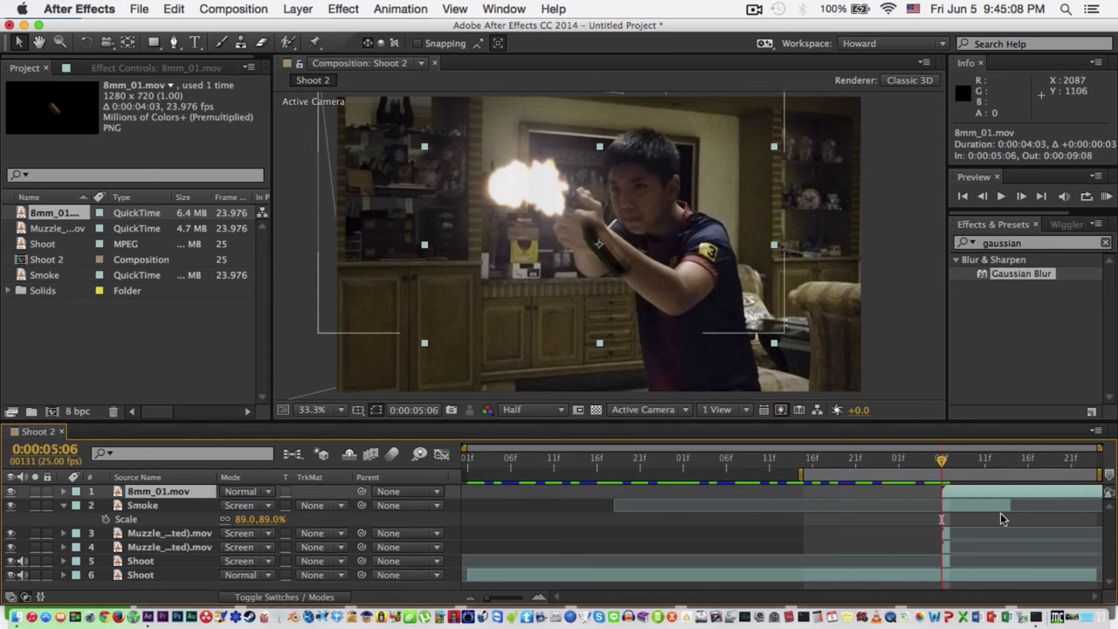
- Trim the 8mm_01.mov layer to end at 0:00:05:23 and preview the spinning shell from 0:00:05:06
{"action": "left_click_drag", "start_coordinate": [942, 461], "coordinate": [992, 461]}
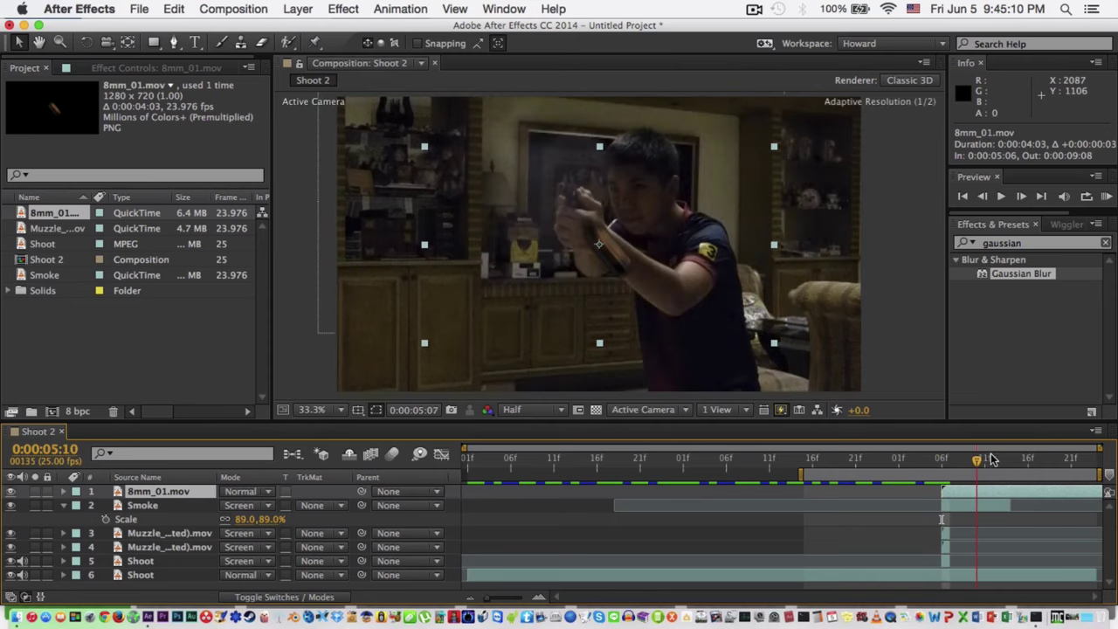
{"action": "left_click_drag", "start_coordinate": [1066, 460], "coordinate": [1088, 460]}
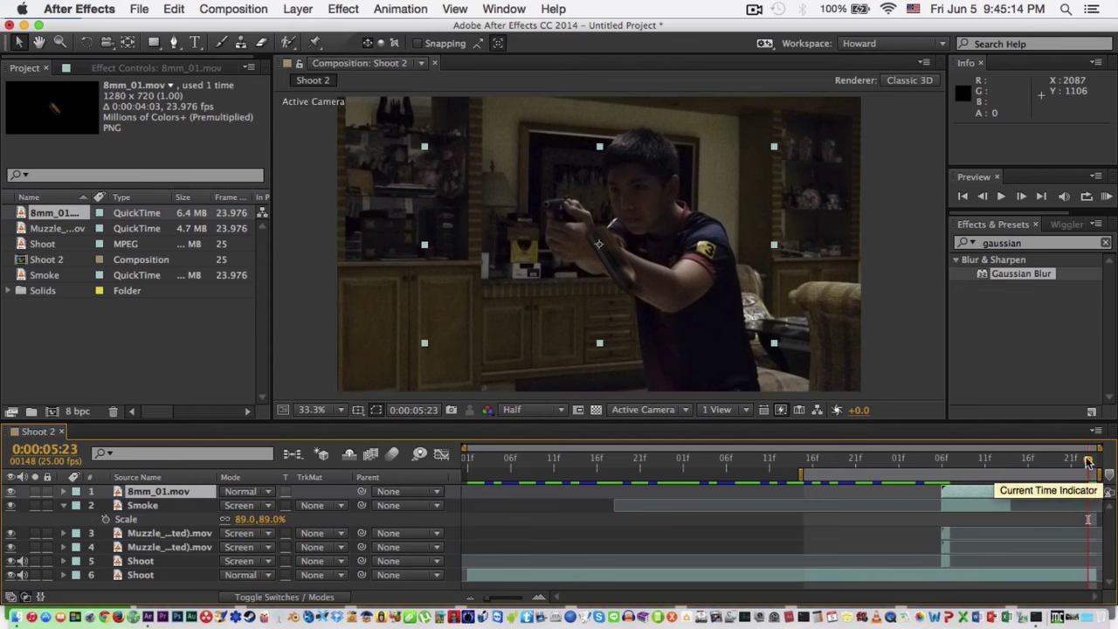
{"action": "left_click_drag", "start_coordinate": [1088, 462], "coordinate": [940, 463]}
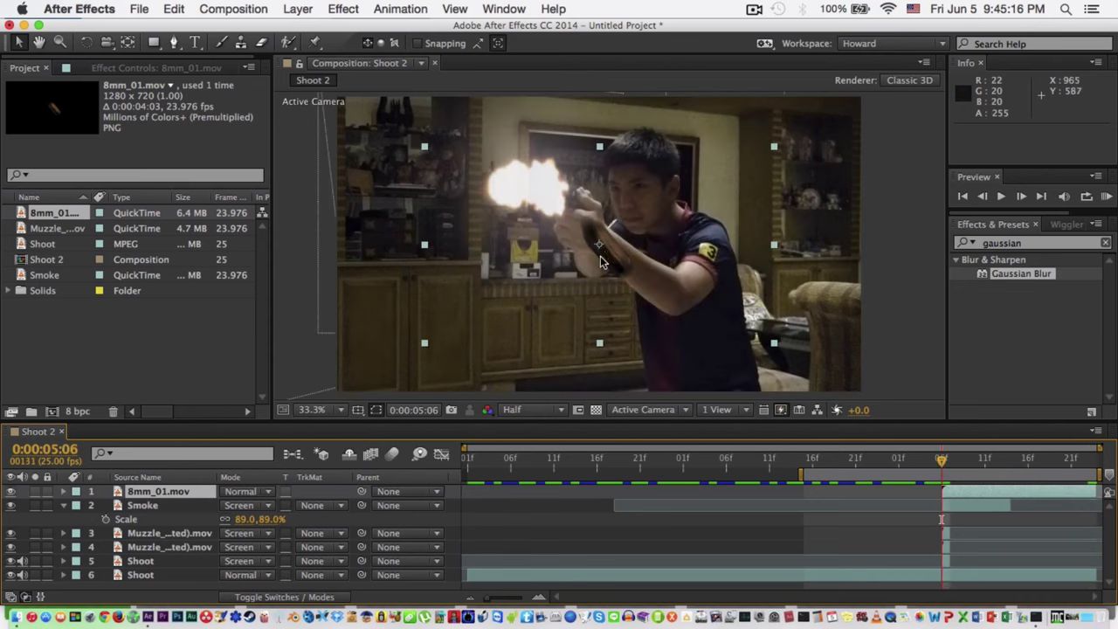
{"action": "scroll", "coordinate": [612, 273], "scroll_direction": "up", "scroll_amount": 3}
{"action": "key", "text": "space"}
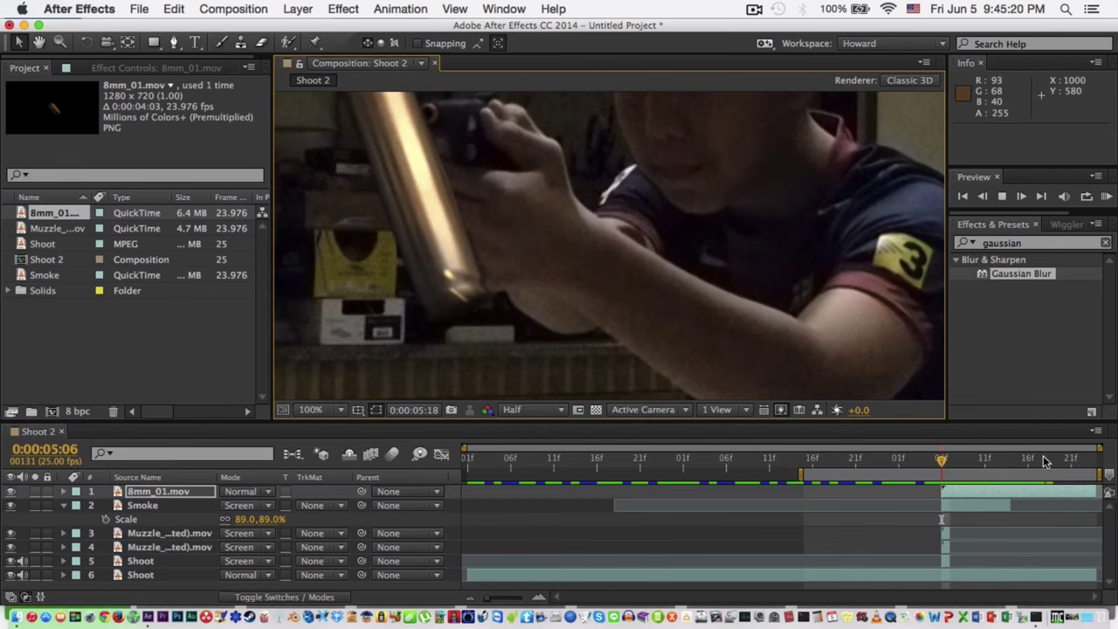
{"action": "key", "text": "space"}
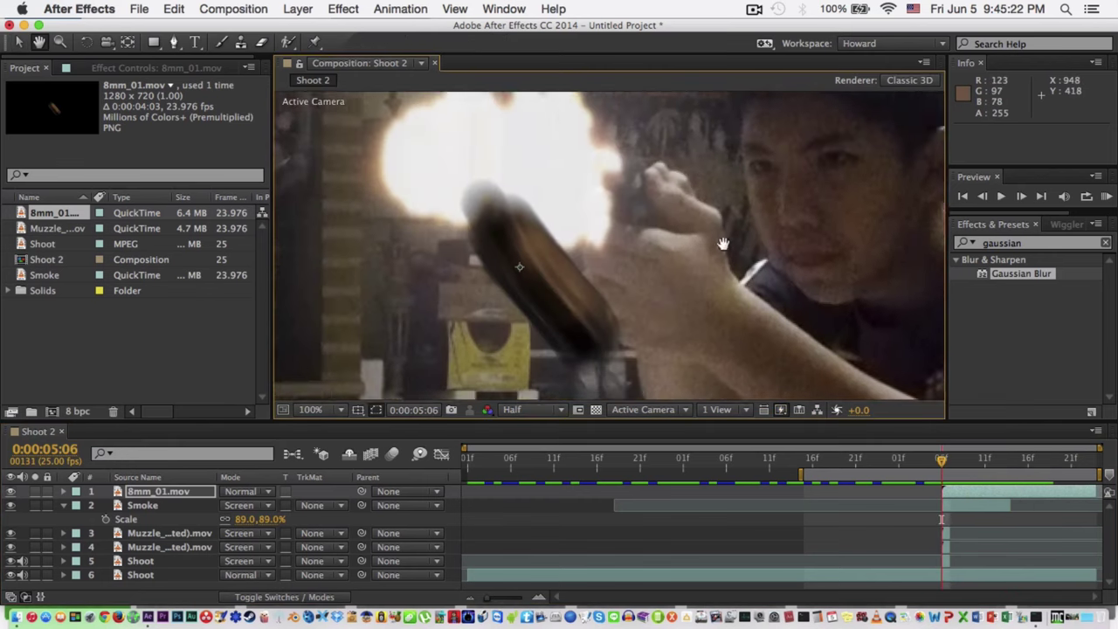
- Scale the shell layer to 10% and move it just above the pistol at position 861, 321
{"action": "left_click_drag", "start_coordinate": [724, 244], "coordinate": [761, 265]}
{"action": "key", "text": "s"}
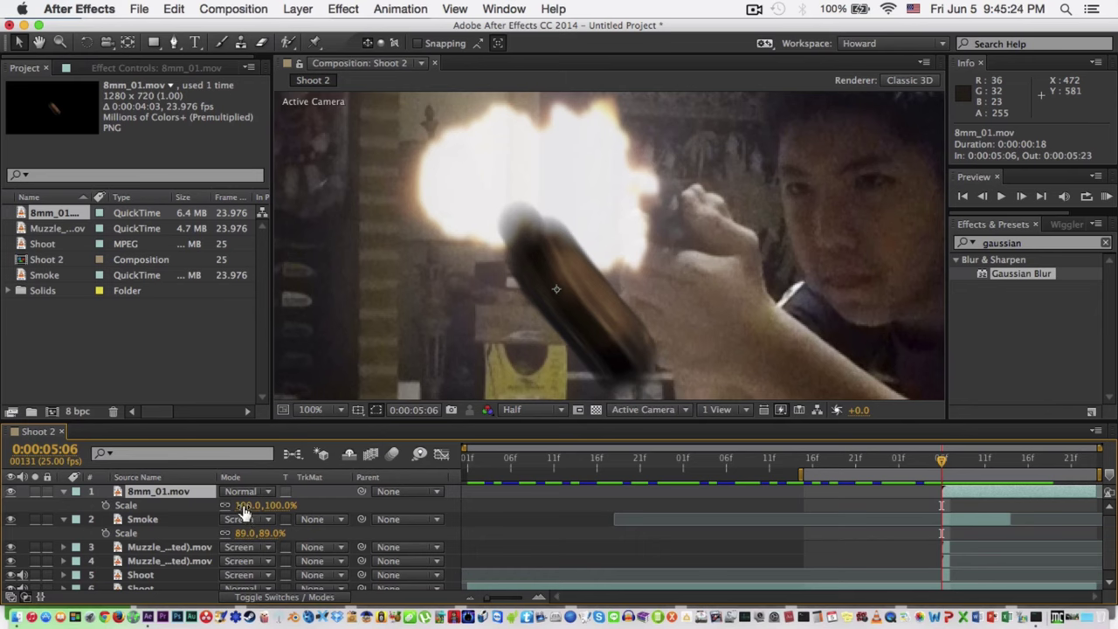
{"action": "left_click_drag", "start_coordinate": [245, 509], "coordinate": [170, 508]}
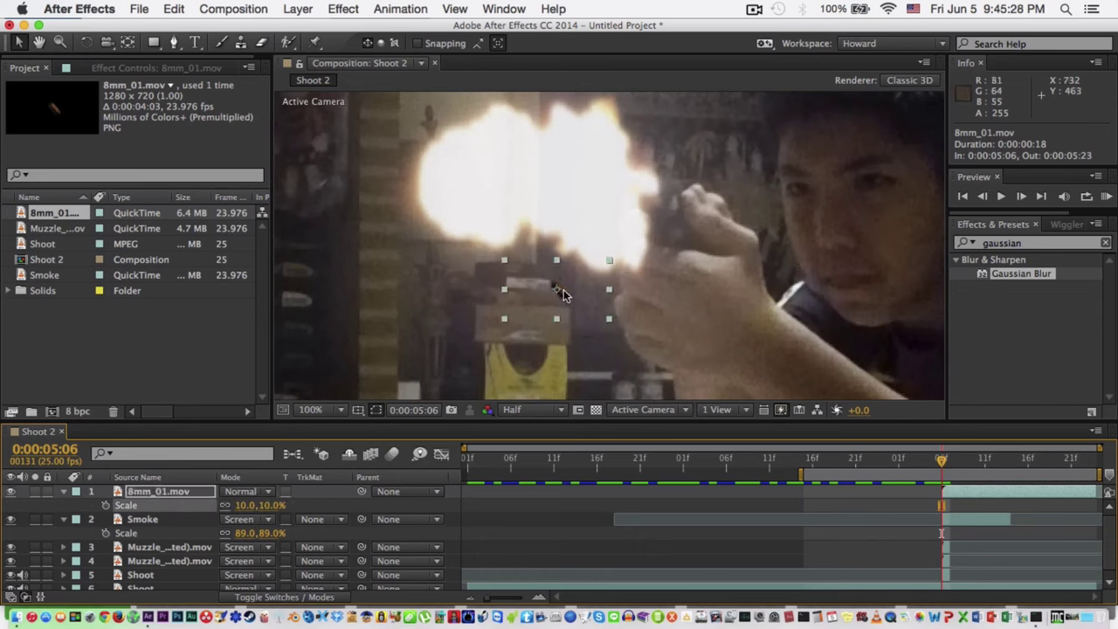
{"action": "left_click_drag", "start_coordinate": [564, 295], "coordinate": [577, 266]}
- Rotate the shell by -53° so it lies horizontally and move it to position 857, 327 on top of the pistol
{"action": "key", "text": "h"}
{"action": "scroll", "coordinate": [580, 287], "scroll_direction": "up", "scroll_amount": 1}
{"action": "scroll", "coordinate": [552, 327], "scroll_direction": "up", "scroll_amount": 1}
{"action": "key", "text": "w"}
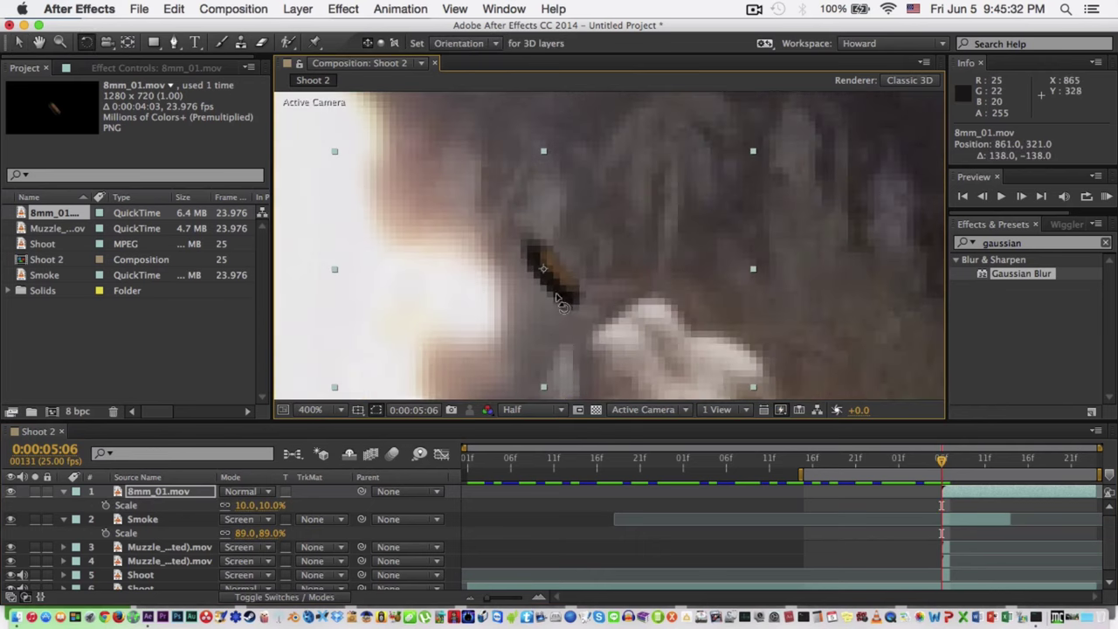
{"action": "left_click_drag", "start_coordinate": [559, 311], "coordinate": [600, 267]}
{"action": "scroll", "coordinate": [601, 276], "scroll_direction": "down", "scroll_amount": 1}
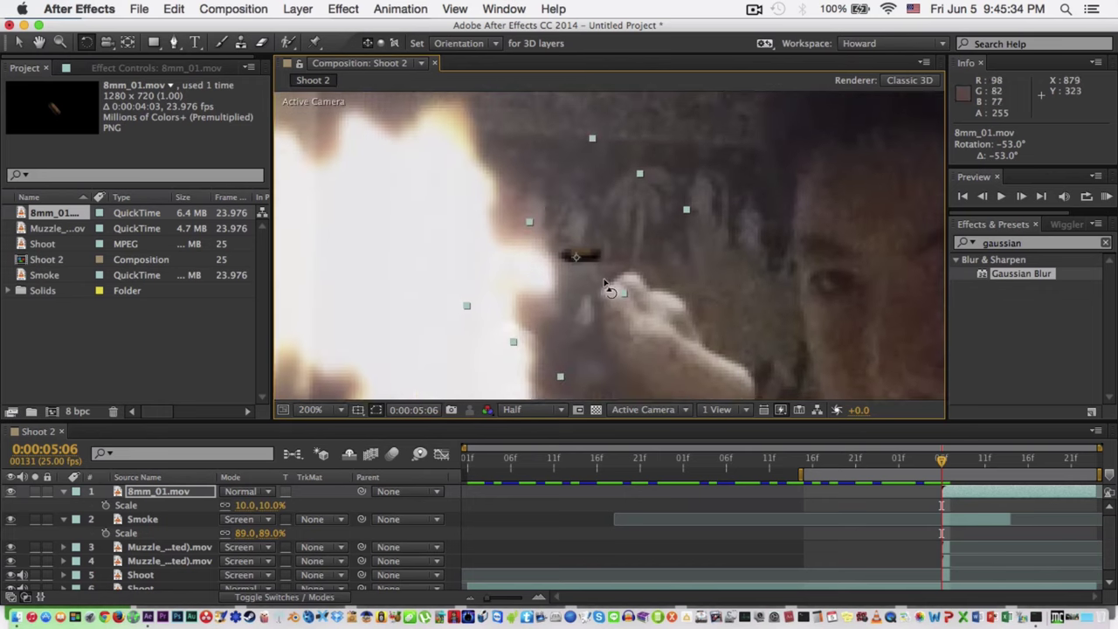
{"action": "key", "text": "space"}
{"action": "left_click_drag", "start_coordinate": [609, 347], "coordinate": [615, 304]}
{"action": "key", "text": "v"}
{"action": "left_click_drag", "start_coordinate": [587, 218], "coordinate": [586, 225]}
{"action": "scroll", "coordinate": [615, 269], "scroll_direction": "down", "scroll_amount": 4}
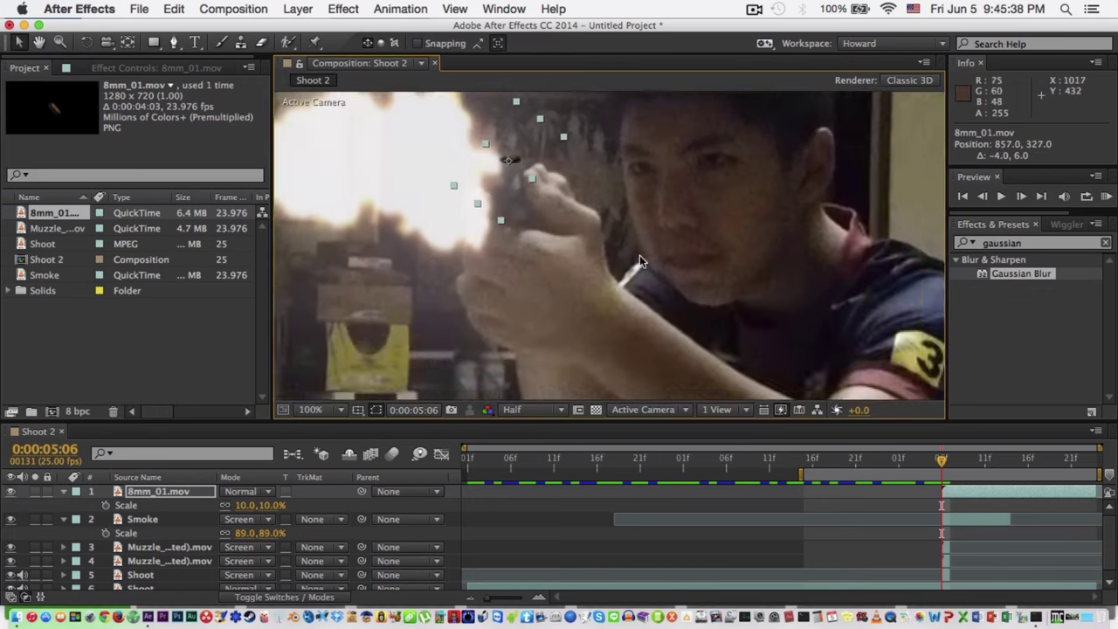
- Set a Position keyframe on the 8mm_01.mov layer at 0:00:05:06
{"action": "left_click", "coordinate": [811, 265]}
{"action": "scroll", "coordinate": [593, 263], "scroll_direction": "up", "scroll_amount": 4}
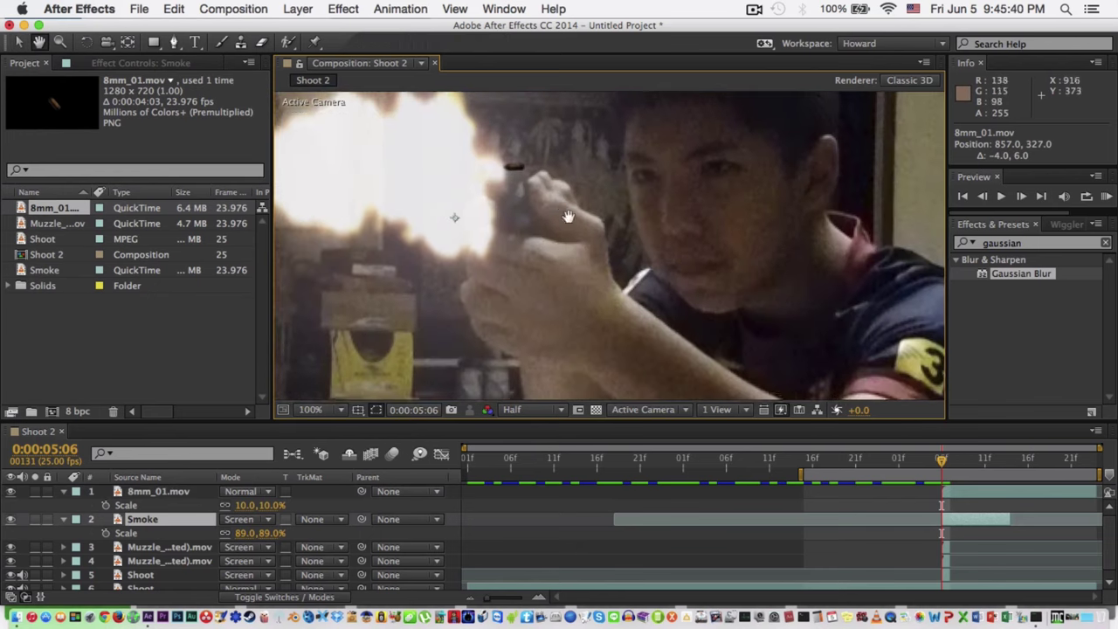
{"action": "left_click", "coordinate": [971, 497]}
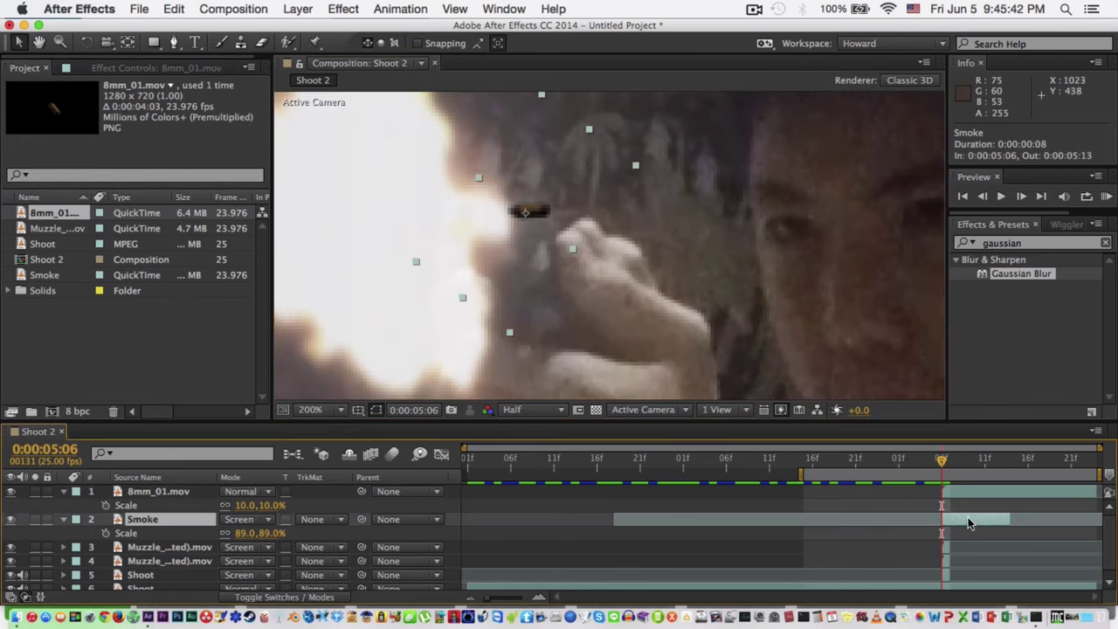
{"action": "left_click", "coordinate": [969, 521]}
{"action": "left_click", "coordinate": [969, 493]}
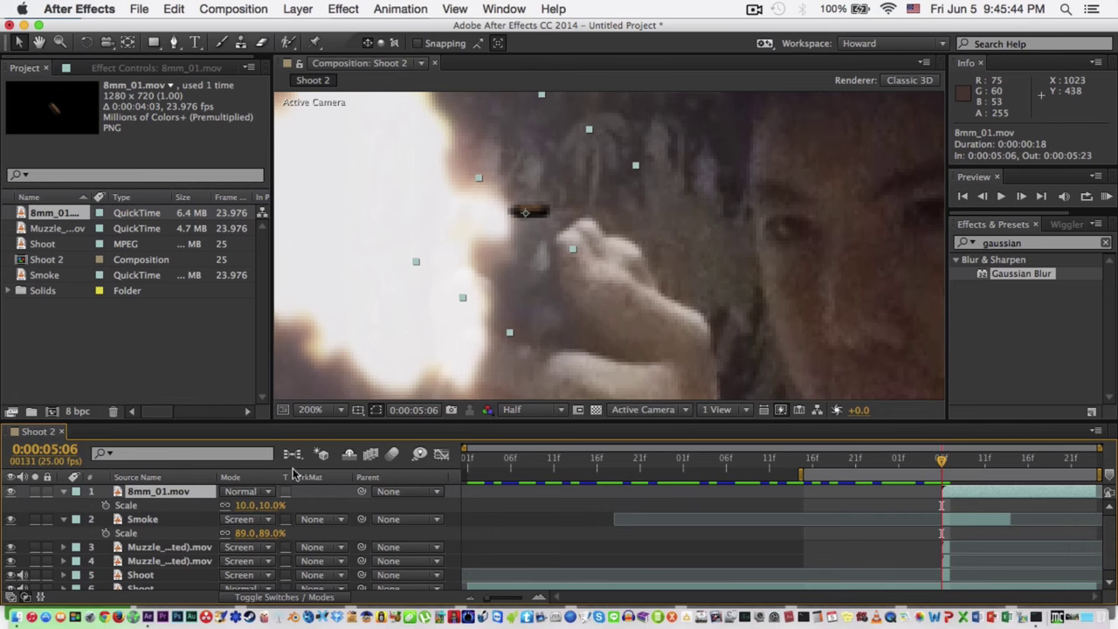
{"action": "scroll", "coordinate": [406, 342], "scroll_direction": "down", "scroll_amount": 4}
{"action": "left_click_drag", "start_coordinate": [411, 373], "coordinate": [374, 318]}
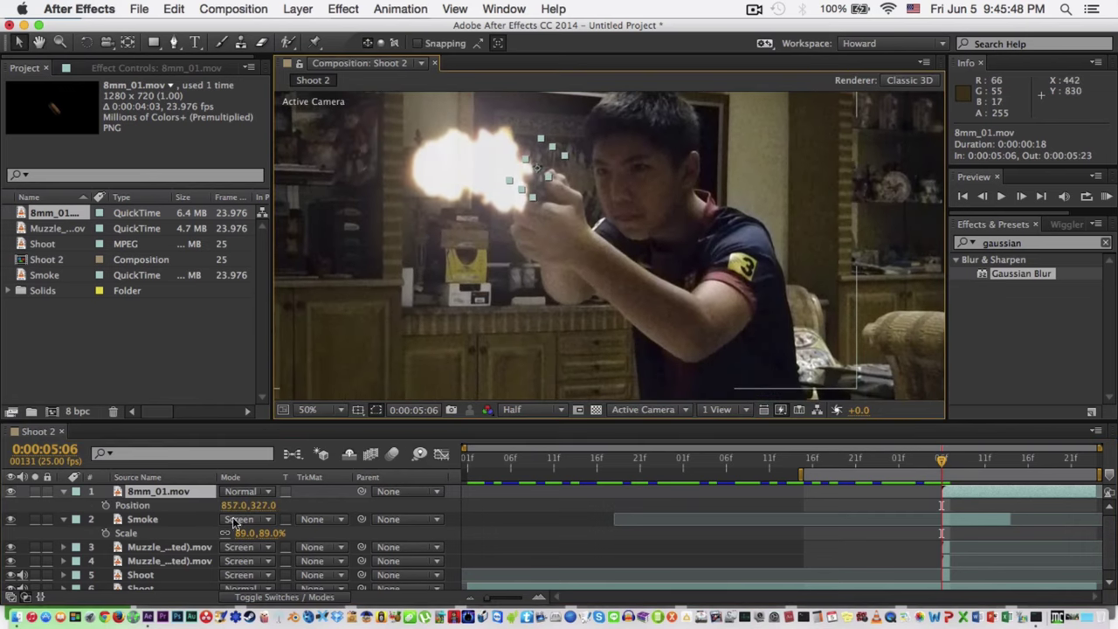
{"action": "left_click", "coordinate": [106, 506]}
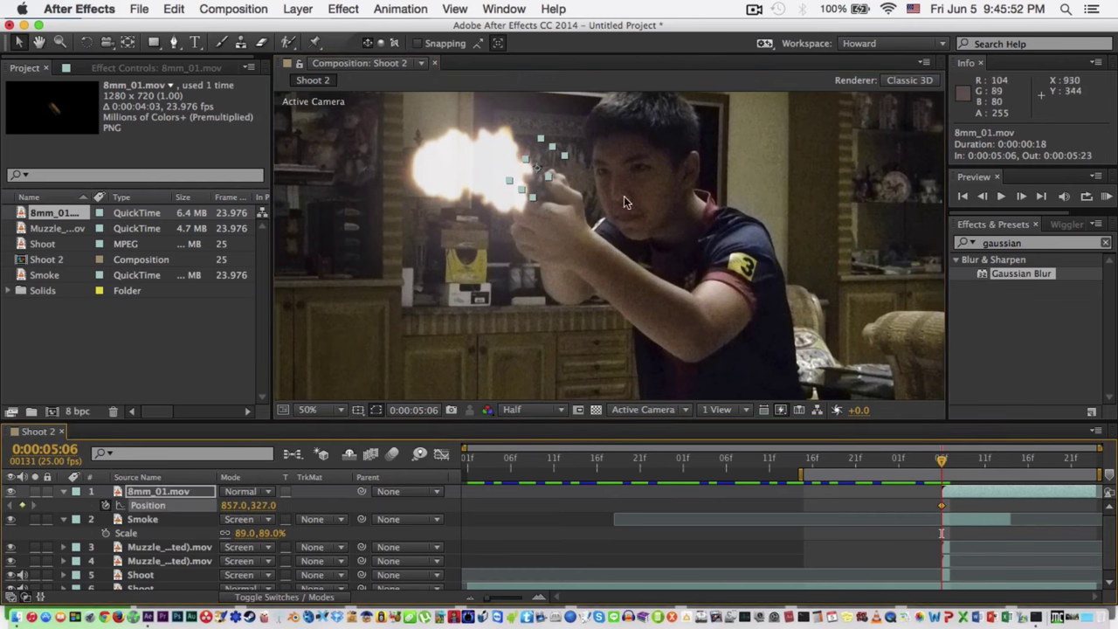
- Move the shell out of frame beyond the armchair to position 1977, 907 at 0:00:05:12
{"action": "left_click", "coordinate": [1021, 197]}
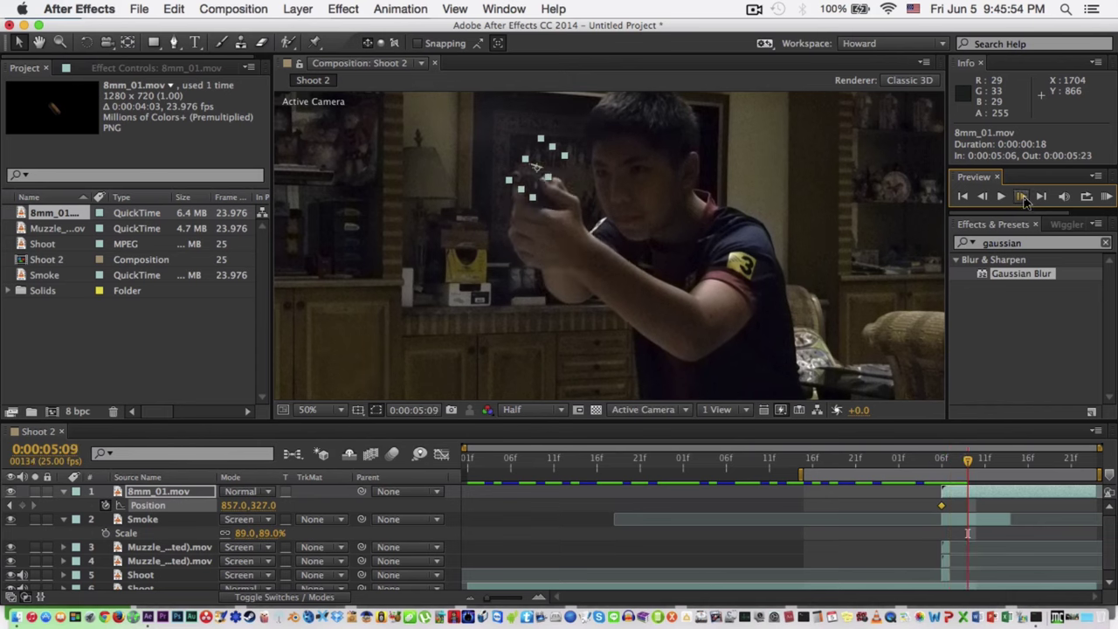
{"action": "left_click", "coordinate": [1024, 198]}
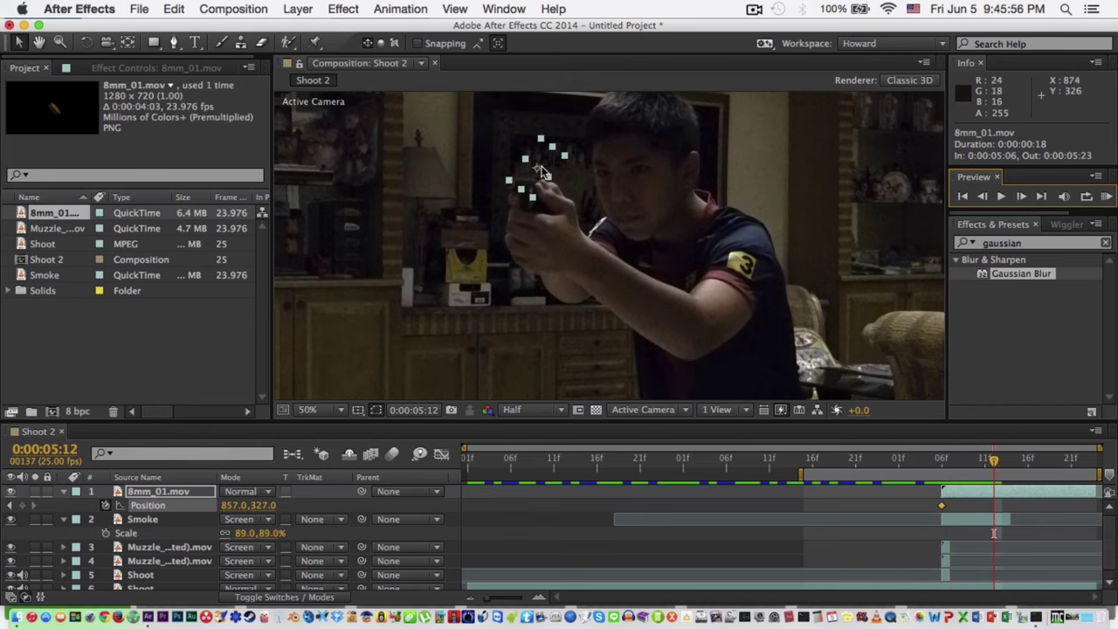
{"action": "key", "text": "comma"}
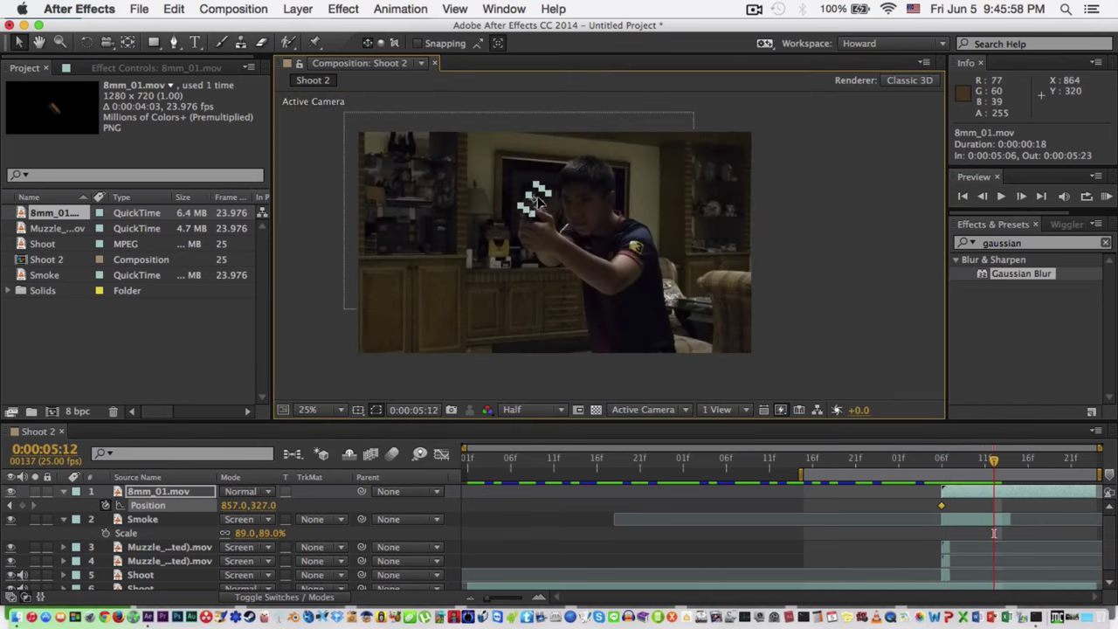
{"action": "left_click_drag", "start_coordinate": [539, 203], "coordinate": [764, 320]}
{"action": "key", "text": "period"}
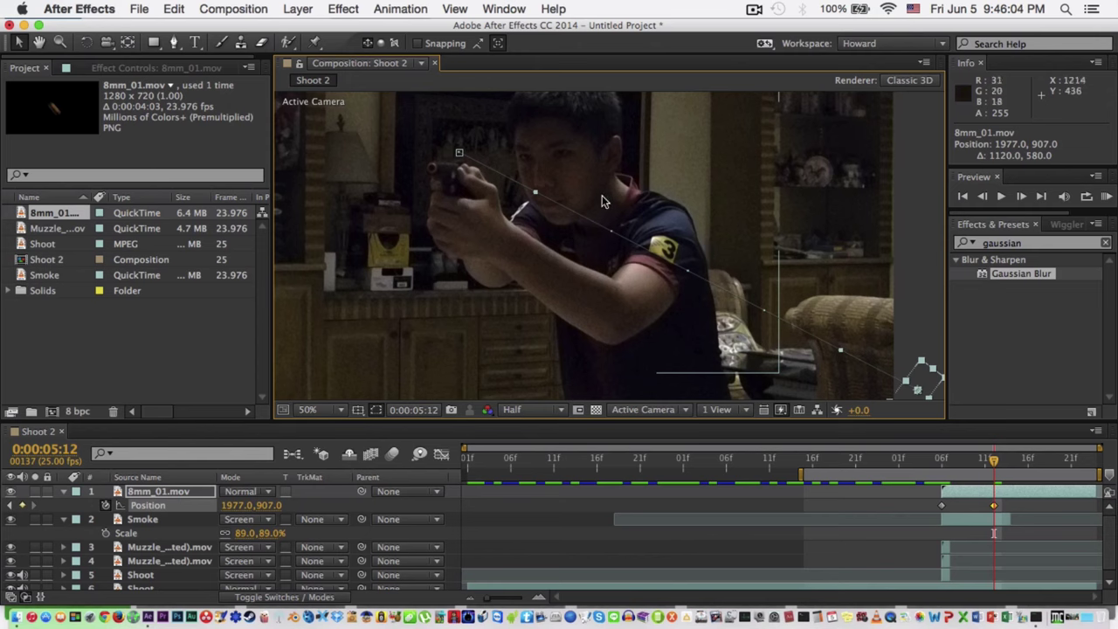
- Try Auto Bezier temporal interpolation on the shell's first Position keyframe
{"action": "key", "text": "period"}
{"action": "left_click_drag", "start_coordinate": [477, 139], "coordinate": [617, 262]}
{"action": "left_click", "coordinate": [450, 183]}
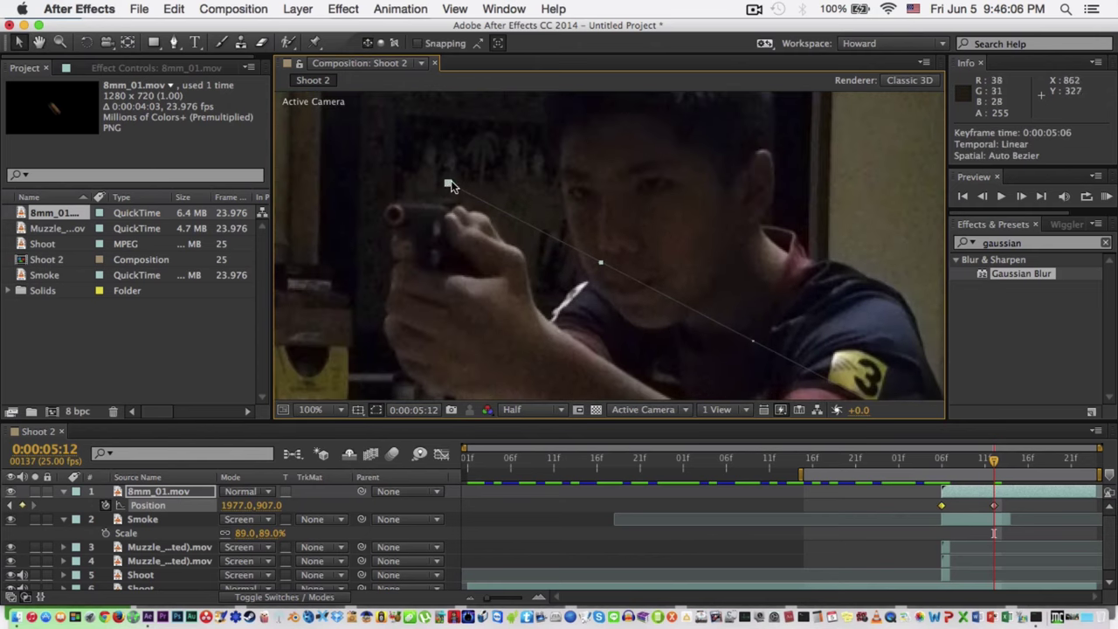
{"action": "right_click", "coordinate": [450, 186]}
{"action": "left_click", "coordinate": [435, 187]}
{"action": "right_click", "coordinate": [450, 185]}
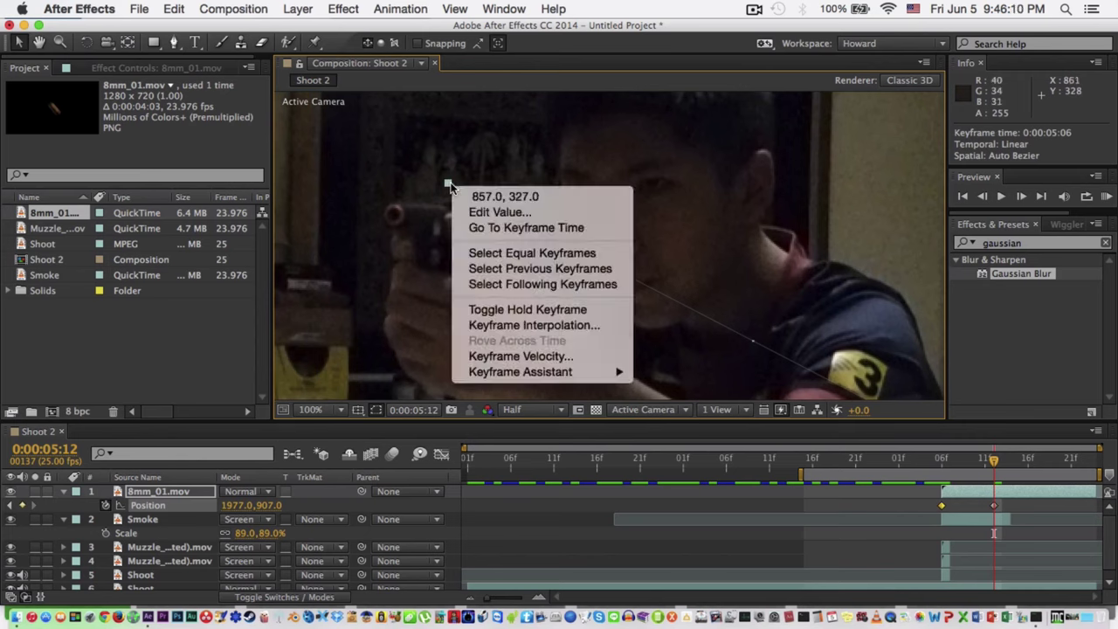
{"action": "left_click", "coordinate": [550, 325]}
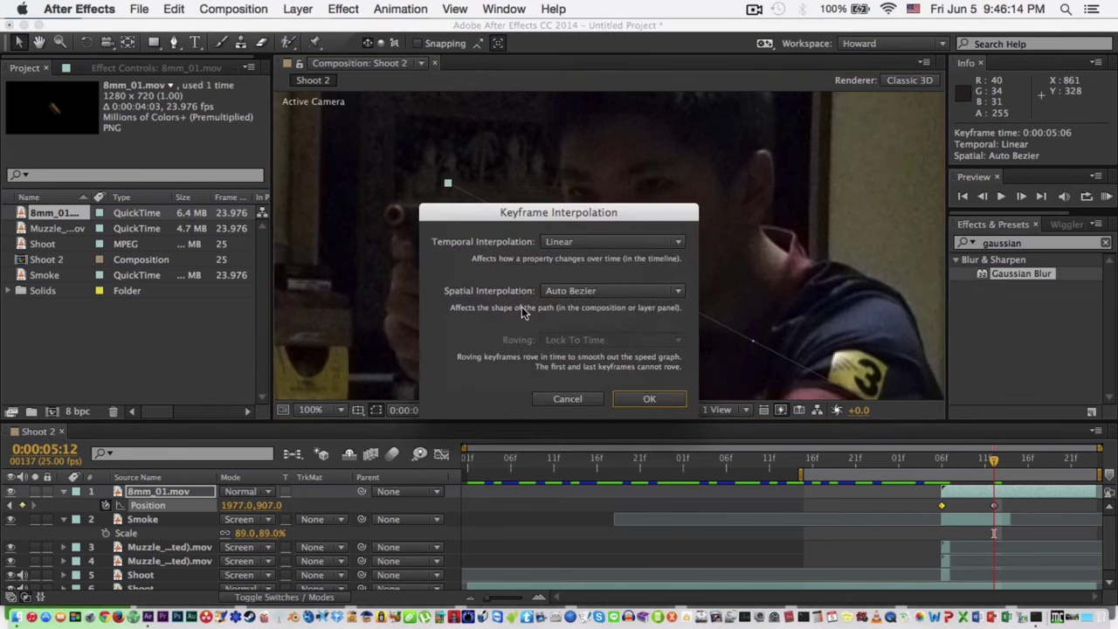
{"action": "left_click", "coordinate": [594, 242]}
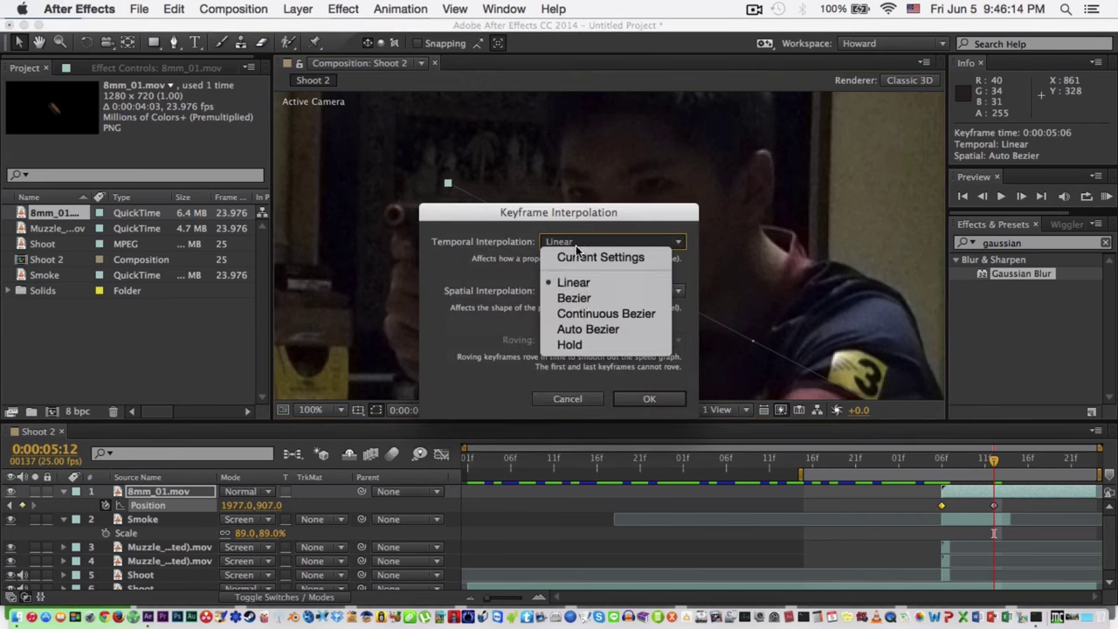
{"action": "left_click", "coordinate": [589, 328]}
{"action": "left_click", "coordinate": [636, 400]}
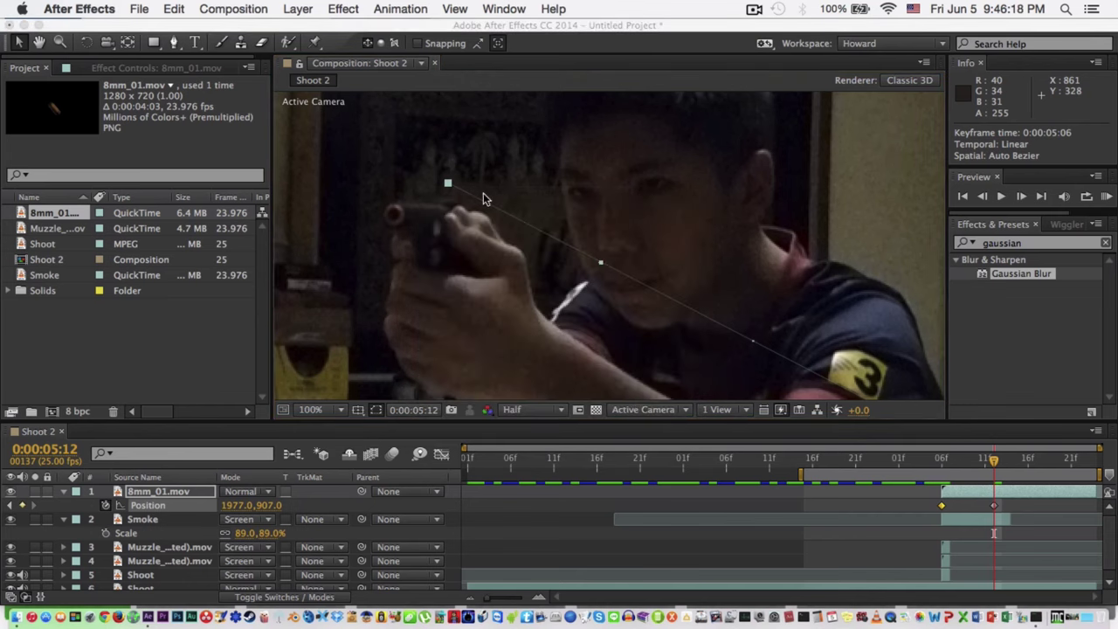
- Try moving the first Position keyframe to 927, 317, and undo both the move and the interpolation change
{"action": "left_click_drag", "start_coordinate": [448, 183], "coordinate": [502, 177]}
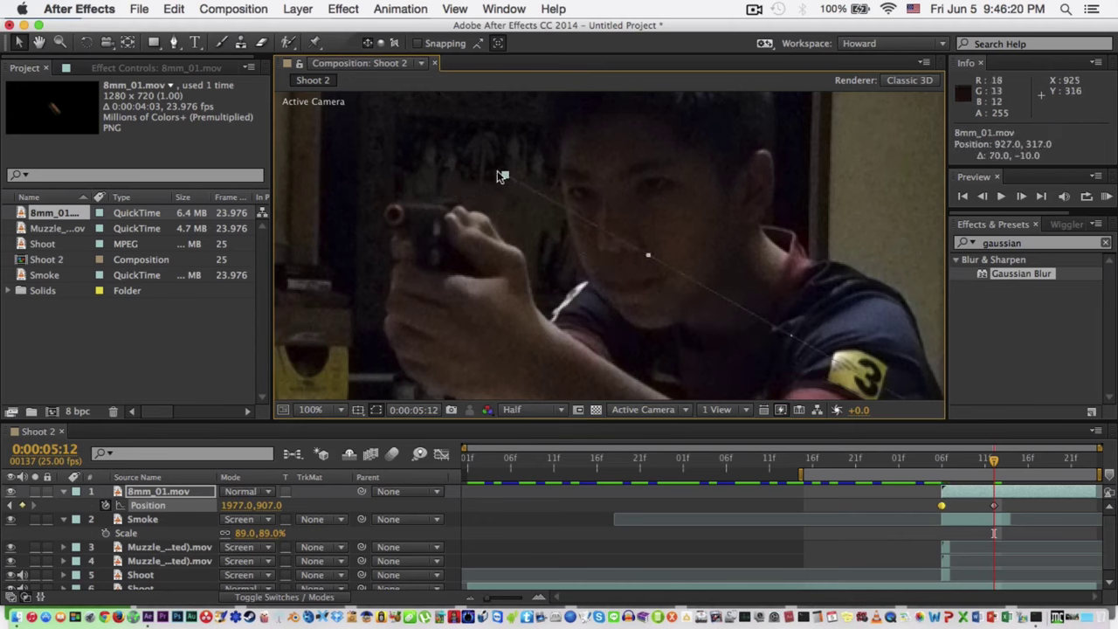
{"action": "key", "text": "ctrl+z"}
{"action": "key", "text": "ctrl+z"}
{"action": "right_click", "coordinate": [447, 182]}
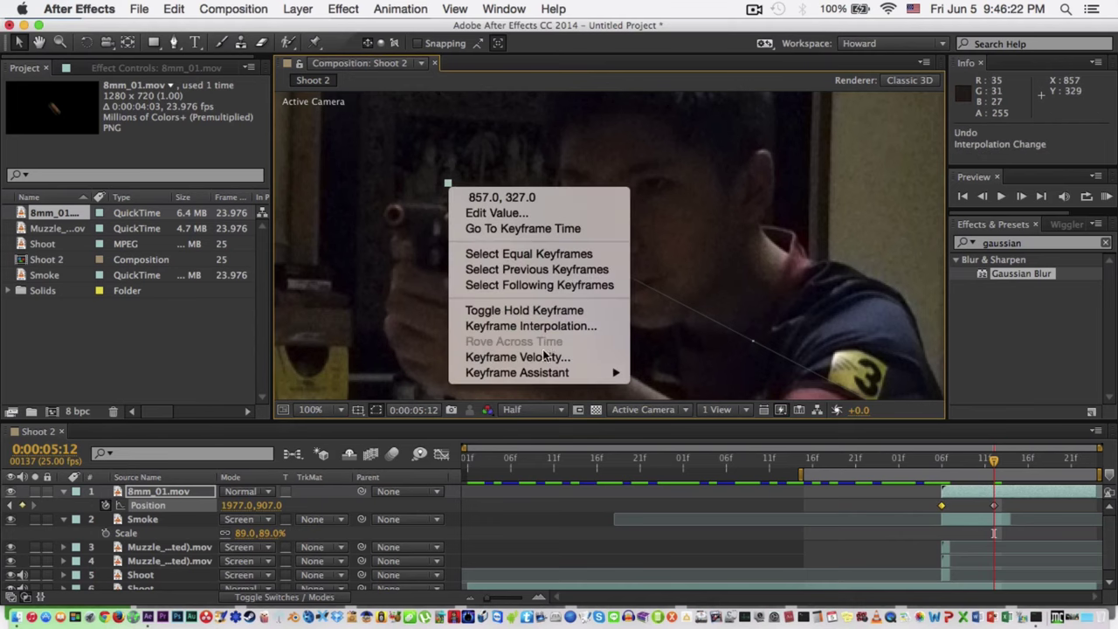
{"action": "left_click", "coordinate": [546, 357]}
{"action": "left_click", "coordinate": [692, 383]}
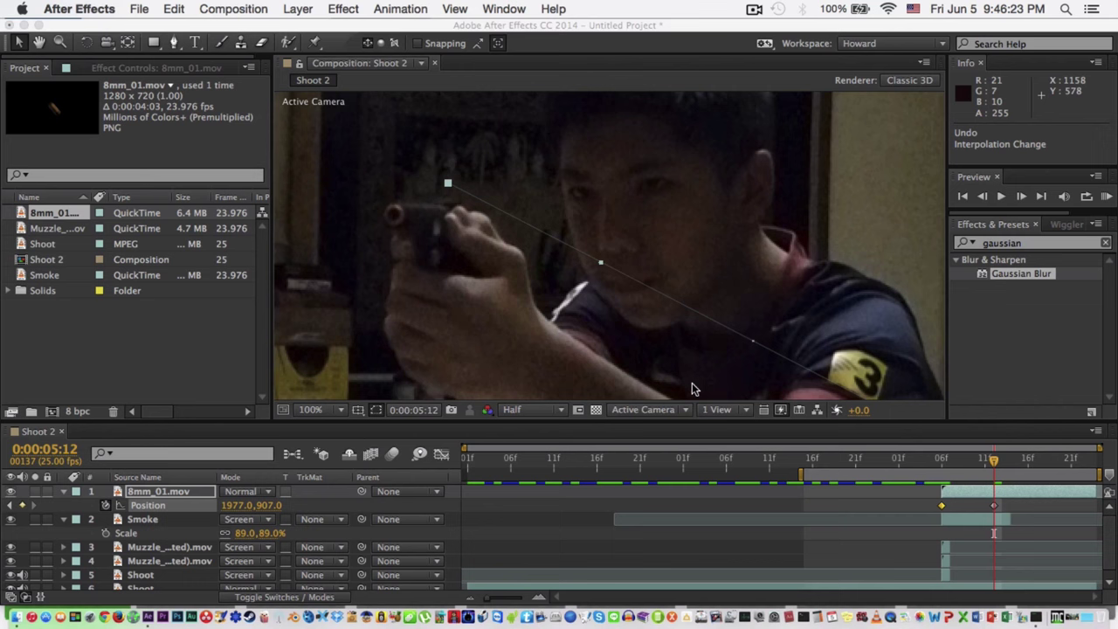
- Try Linear spatial interpolation on the shell's first Position keyframe, and undo the stray layer move and the interpolation change
{"action": "right_click", "coordinate": [449, 184]}
{"action": "left_click", "coordinate": [567, 324]}
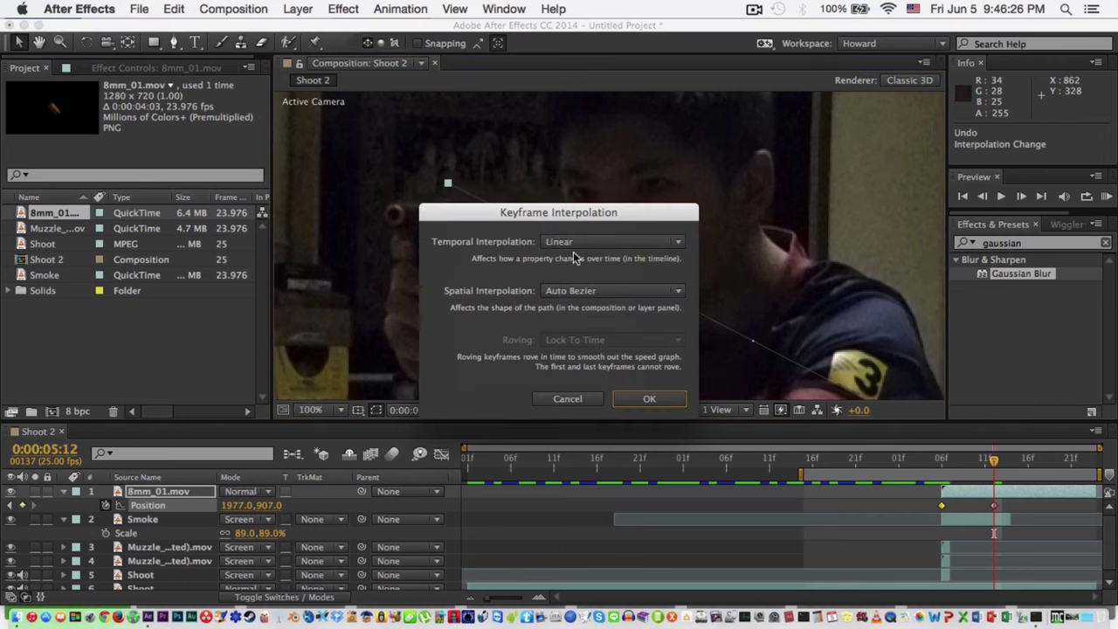
{"action": "left_click", "coordinate": [576, 290]}
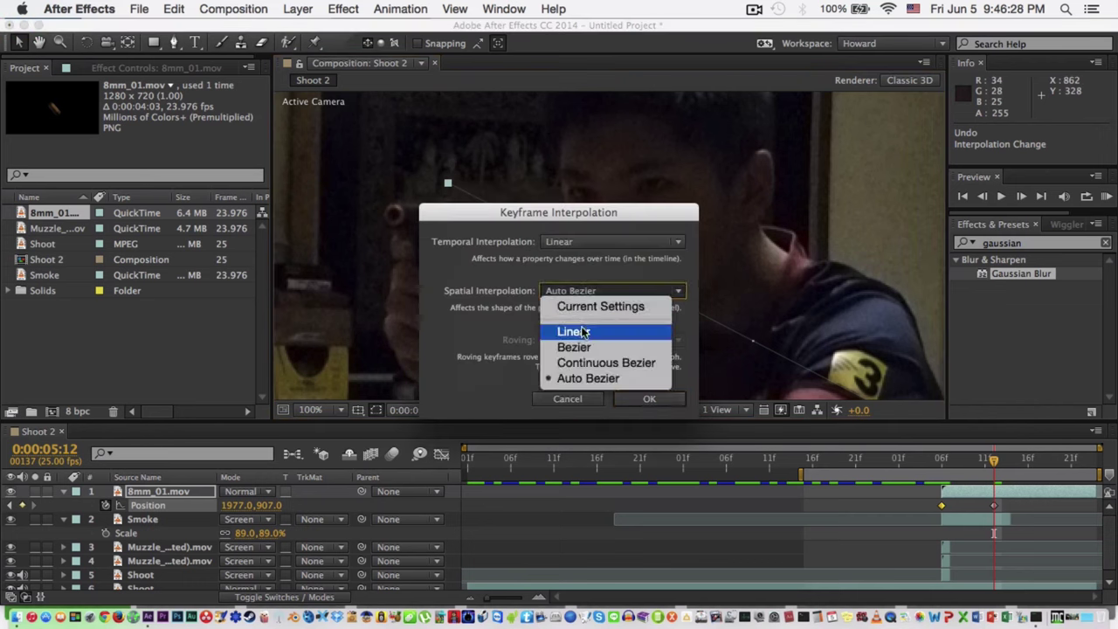
{"action": "left_click", "coordinate": [633, 370]}
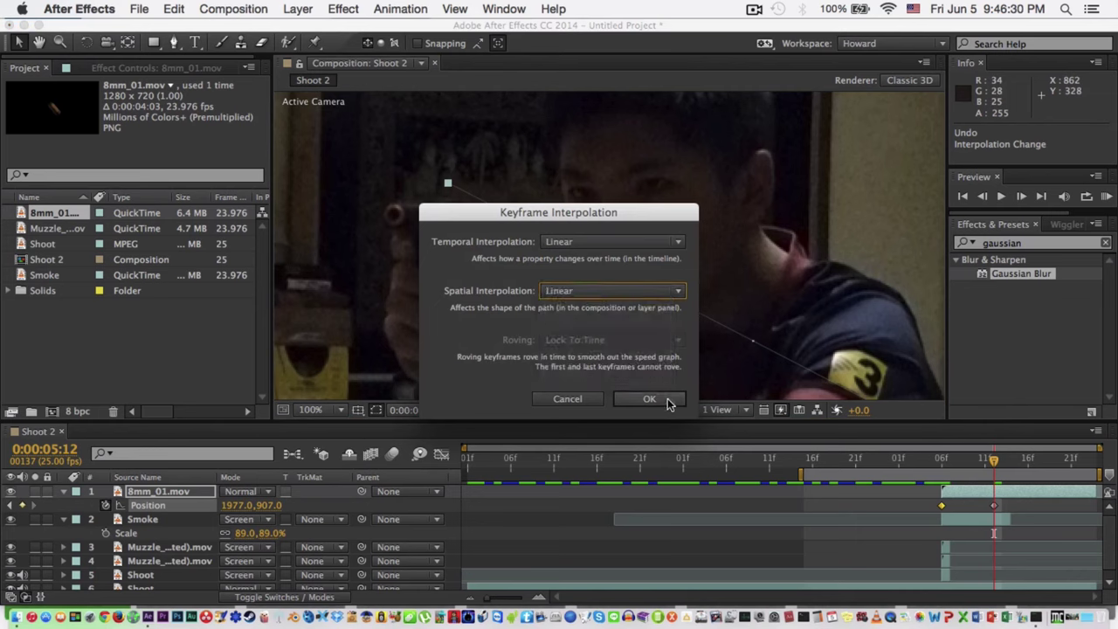
{"action": "left_click", "coordinate": [649, 399]}
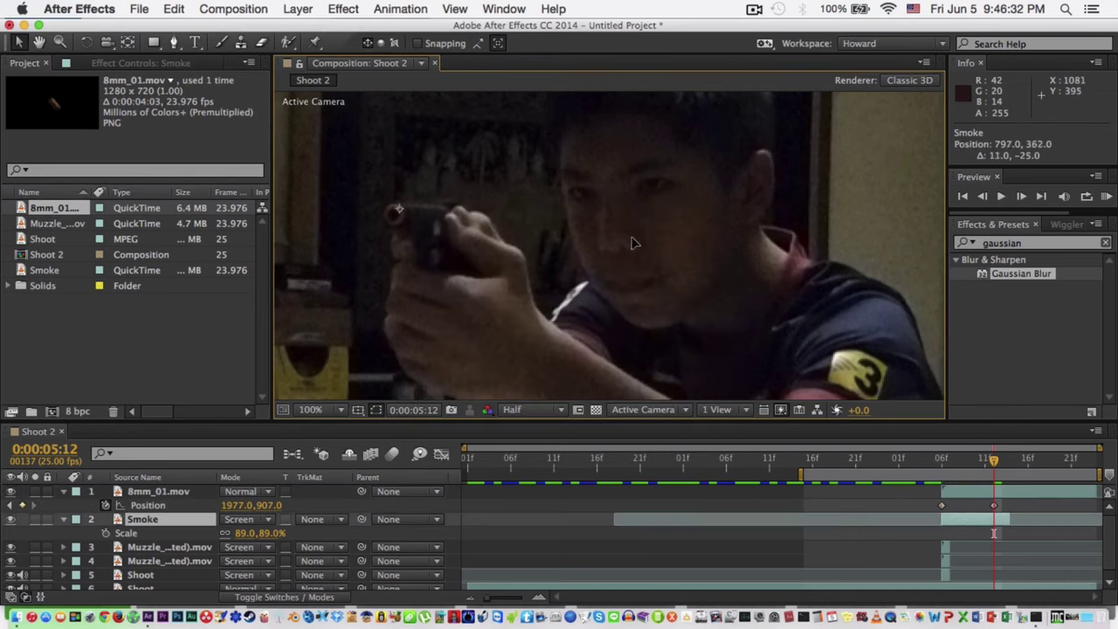
{"action": "key", "text": "super+z"}
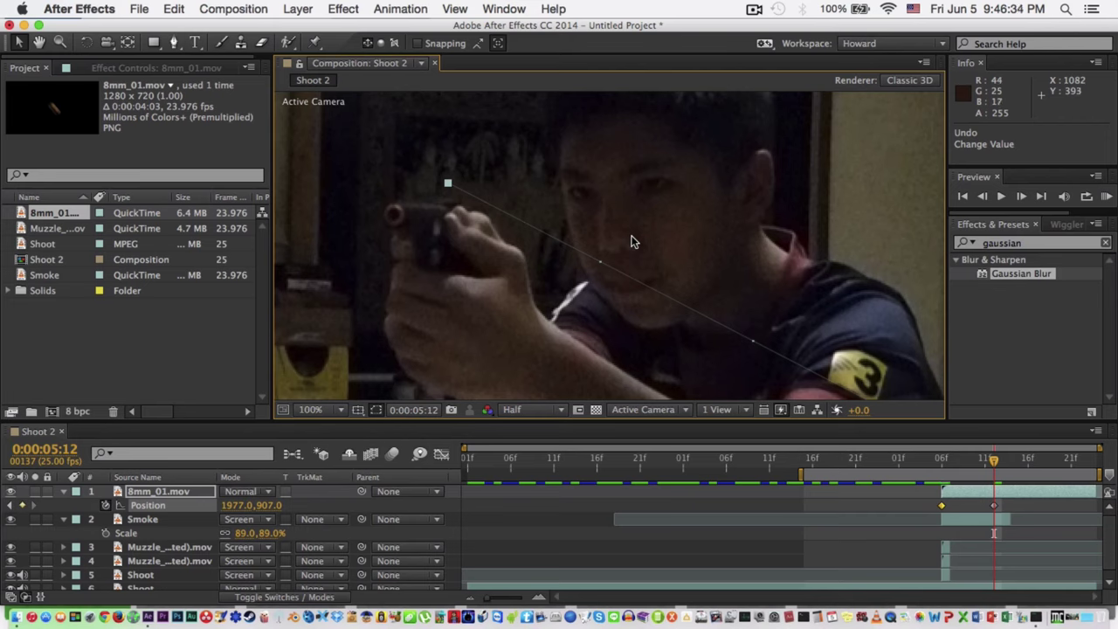
{"action": "key", "text": "super+z"}
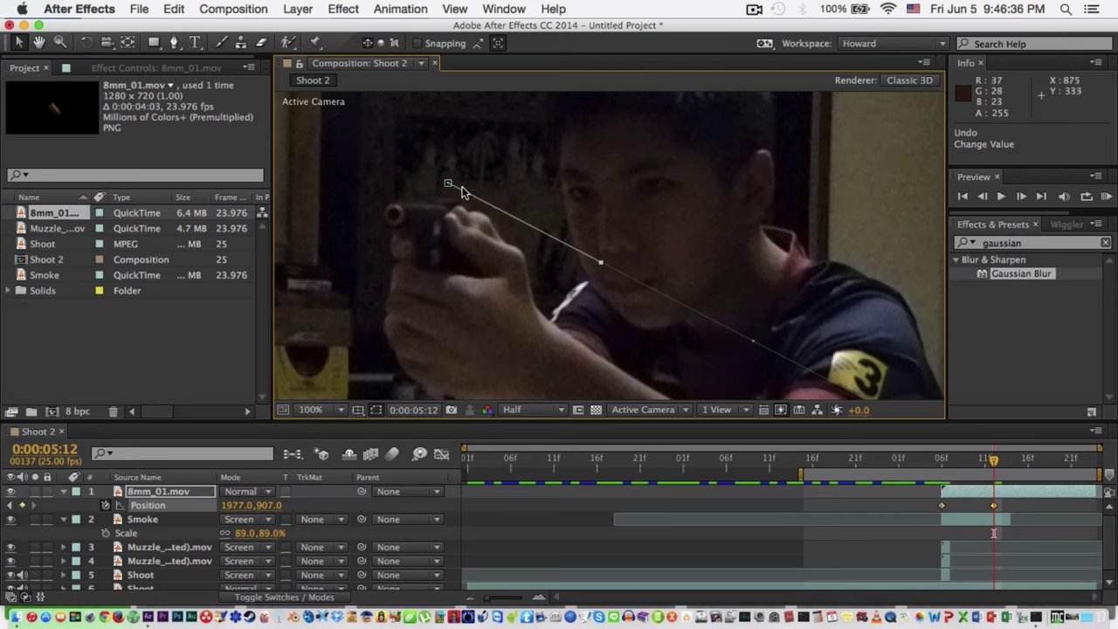
- Set the shell's first Position keyframe to Bezier temporal interpolation and pull its path handle upward to arc the ejection path
{"action": "right_click", "coordinate": [448, 185]}
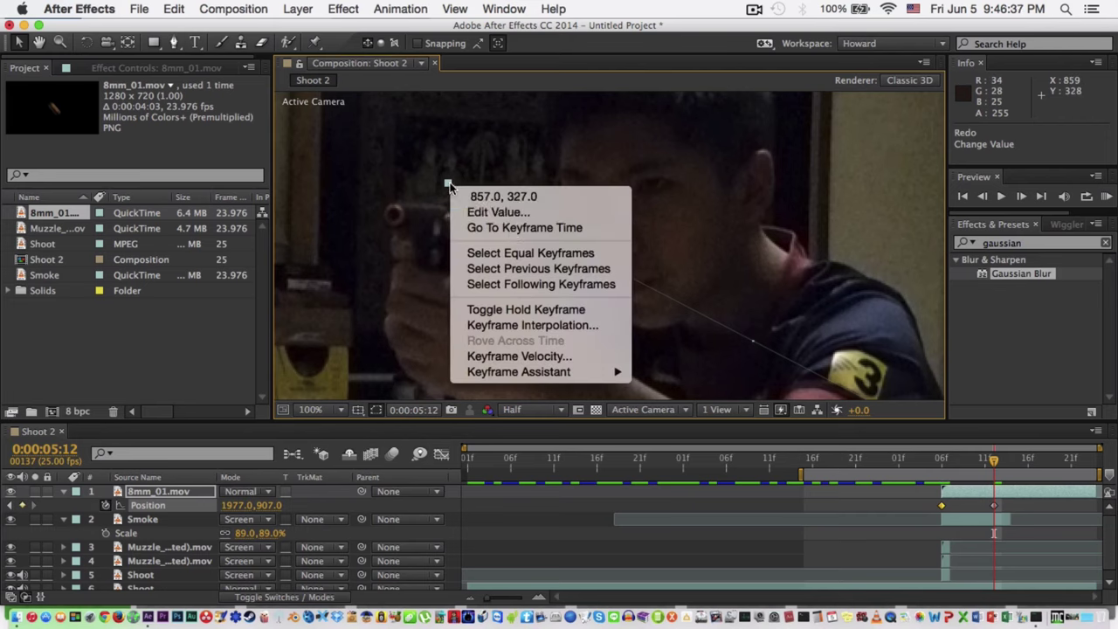
{"action": "left_click", "coordinate": [543, 326]}
{"action": "left_click", "coordinate": [562, 244]}
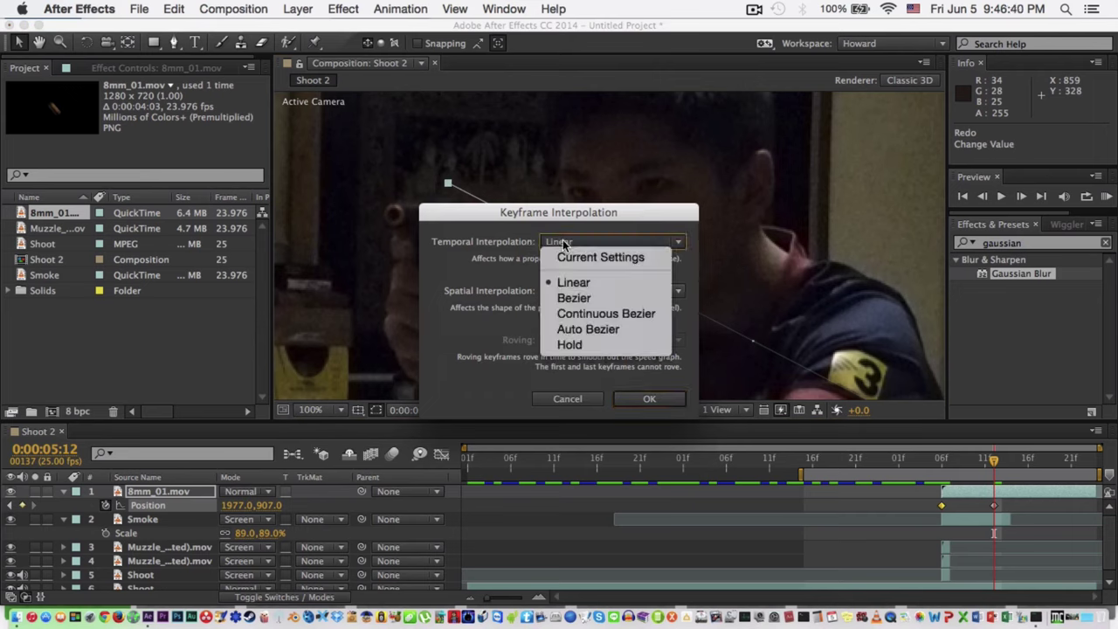
{"action": "left_click", "coordinate": [581, 299]}
{"action": "left_click", "coordinate": [638, 398]}
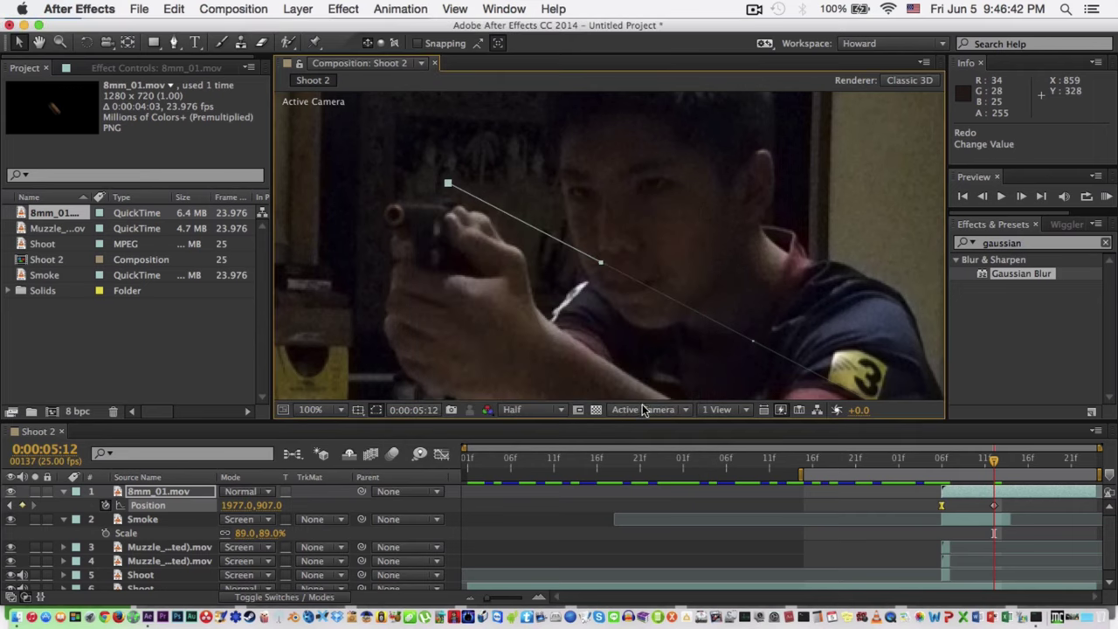
{"action": "left_click_drag", "start_coordinate": [599, 265], "coordinate": [622, 188]}
- Set the off-frame Position keyframe at 0:00:05:12 to Bezier temporal interpolation and bend its path handle up and outward
{"action": "key", "text": "space"}
{"action": "left_click_drag", "start_coordinate": [847, 374], "coordinate": [507, 150]}
{"action": "left_click_drag", "start_coordinate": [841, 252], "coordinate": [444, 143]}
{"action": "left_click", "coordinate": [669, 250]}
{"action": "left_click", "coordinate": [603, 214]}
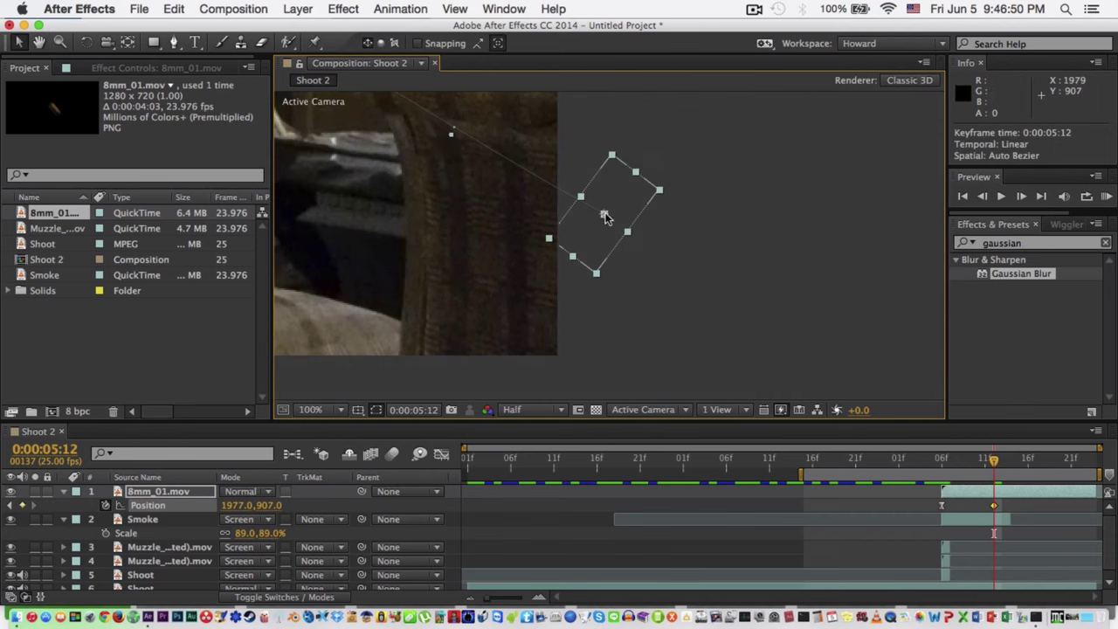
{"action": "right_click", "coordinate": [604, 214]}
{"action": "left_click", "coordinate": [696, 355]}
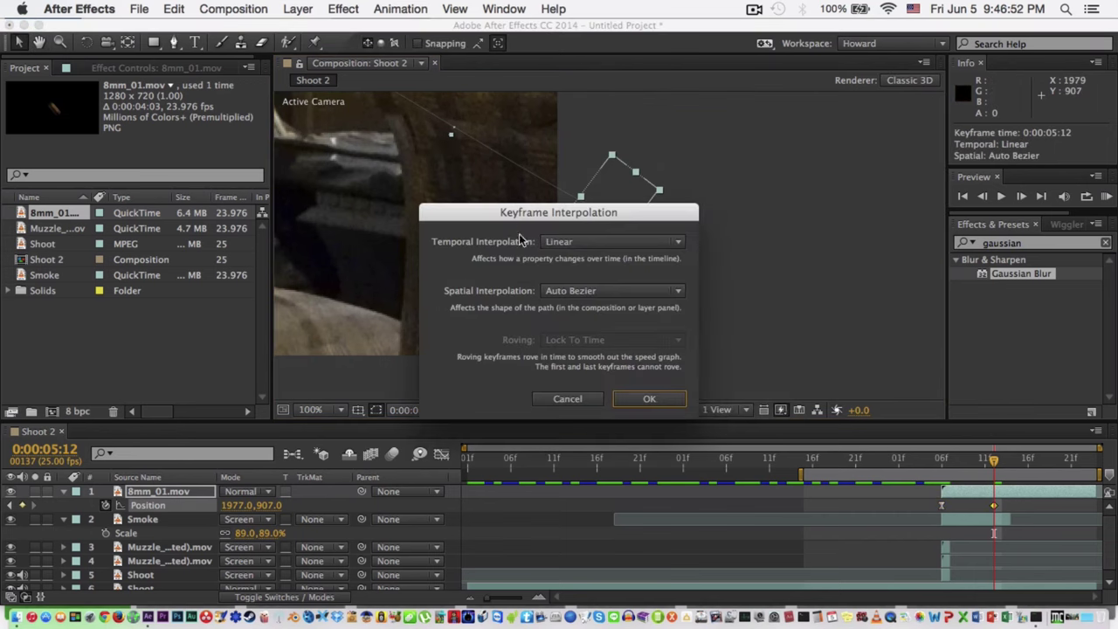
{"action": "left_click", "coordinate": [612, 241]}
{"action": "left_click", "coordinate": [598, 245]}
{"action": "left_click", "coordinate": [651, 398]}
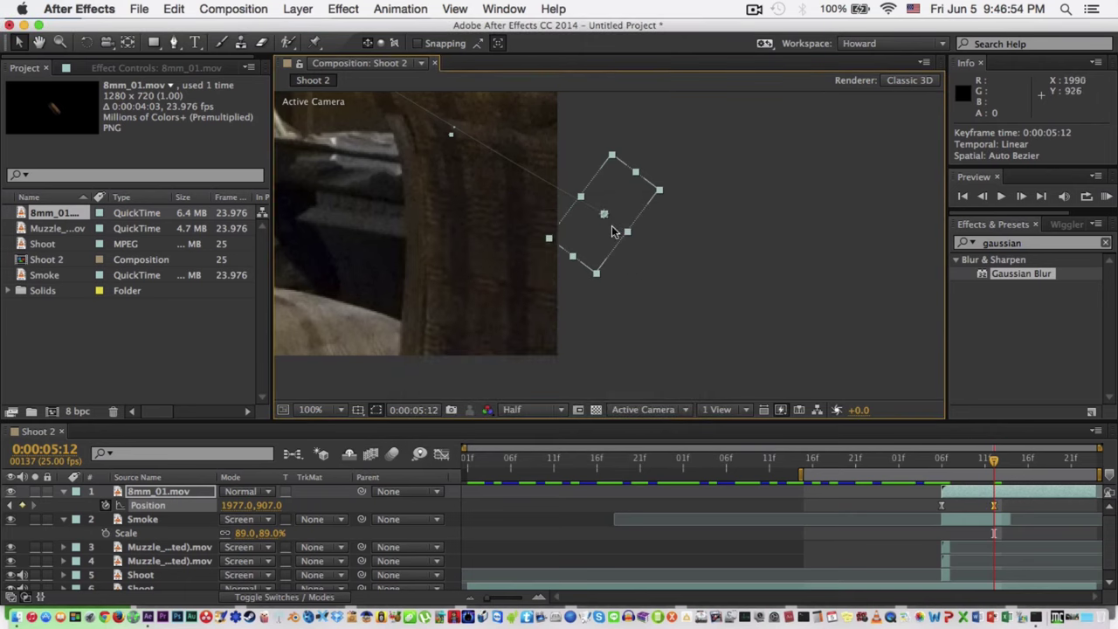
{"action": "left_click_drag", "start_coordinate": [451, 138], "coordinate": [502, 107]}
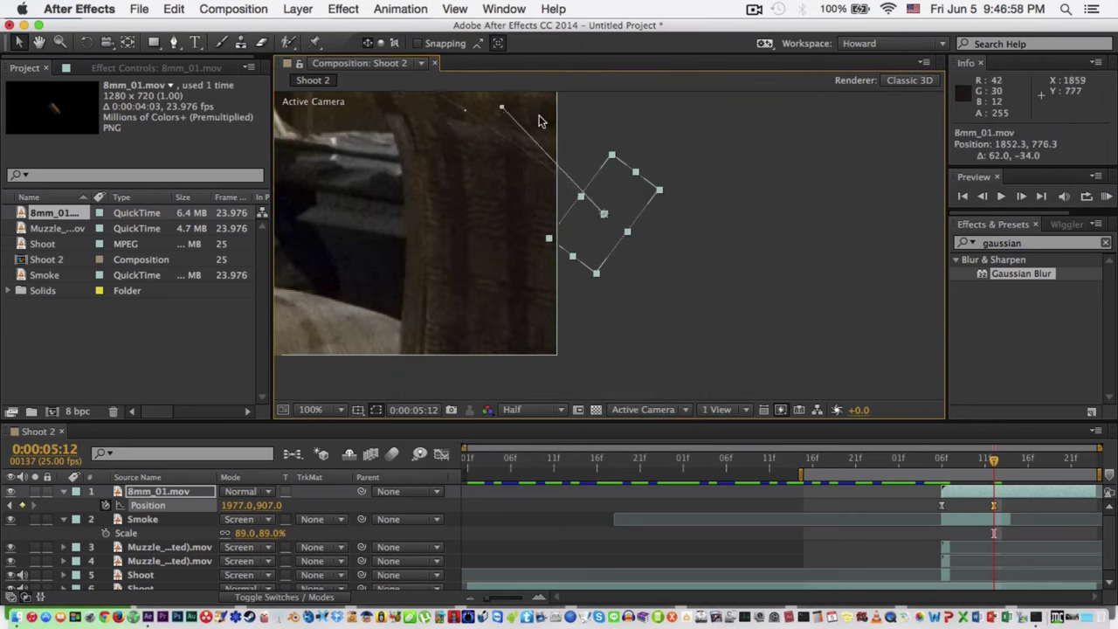
{"action": "left_click", "coordinate": [562, 153]}
- Run a RAM preview of the shot to check the shell's curved flight across the whole frame
{"action": "scroll", "coordinate": [562, 153], "scroll_direction": "down", "scroll_amount": 1}
{"action": "key", "text": "space"}
{"action": "left_click_drag", "start_coordinate": [478, 175], "coordinate": [677, 255]}
{"action": "key", "text": "v"}
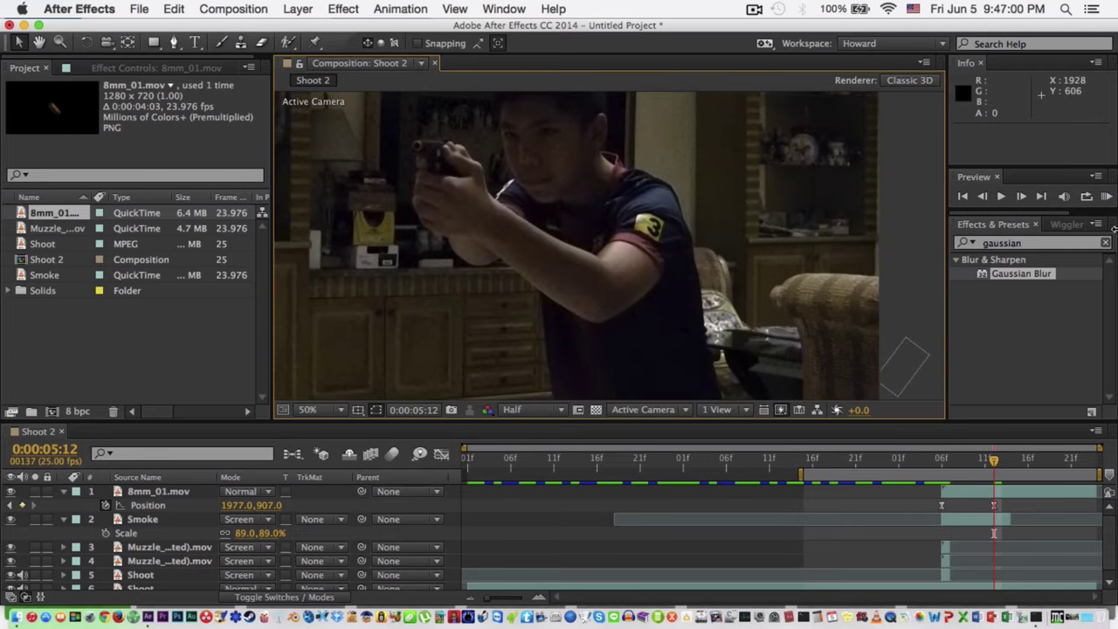
{"action": "left_click", "coordinate": [1106, 197]}
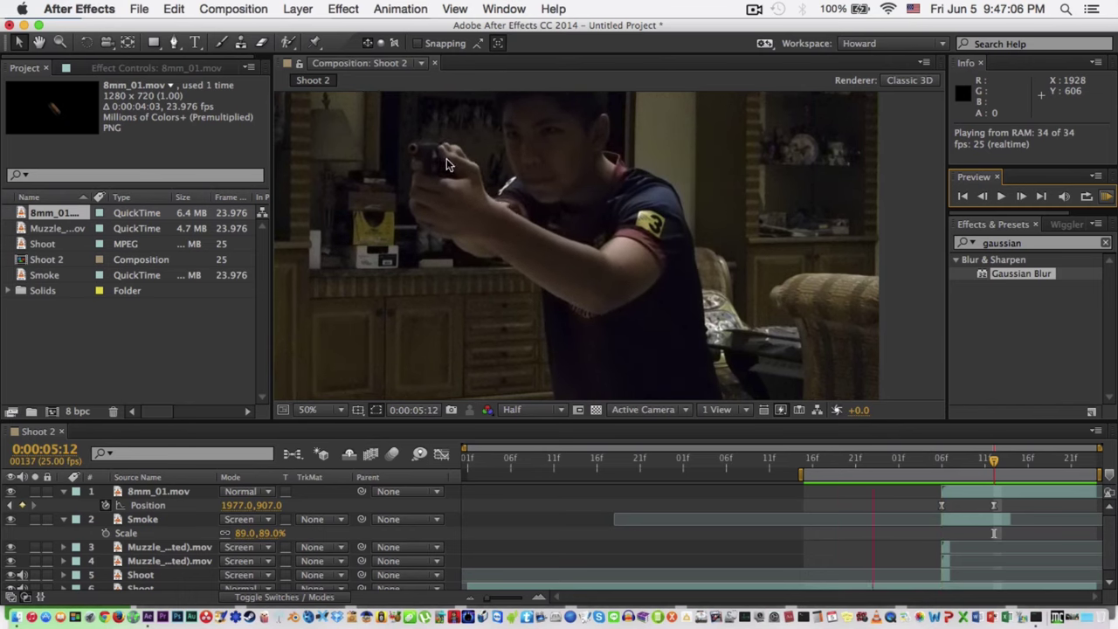
{"action": "key", "text": "space"}
{"action": "scroll", "coordinate": [862, 232], "scroll_direction": "down", "scroll_amount": 1}
{"action": "key", "text": "space"}
{"action": "left_click_drag", "start_coordinate": [650, 229], "coordinate": [699, 245]}
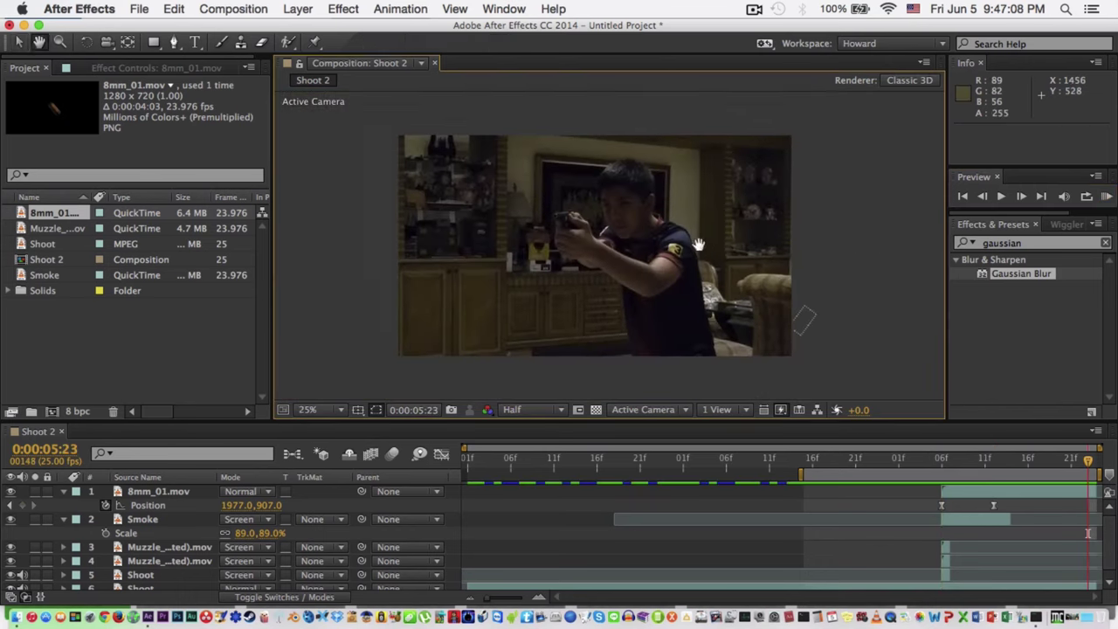
{"action": "scroll", "coordinate": [699, 245], "scroll_direction": "up", "scroll_amount": 2}
- Turn on motion blur for the 8mm_01.mov layer and enable motion blur for the composition
{"action": "left_click", "coordinate": [158, 492]}
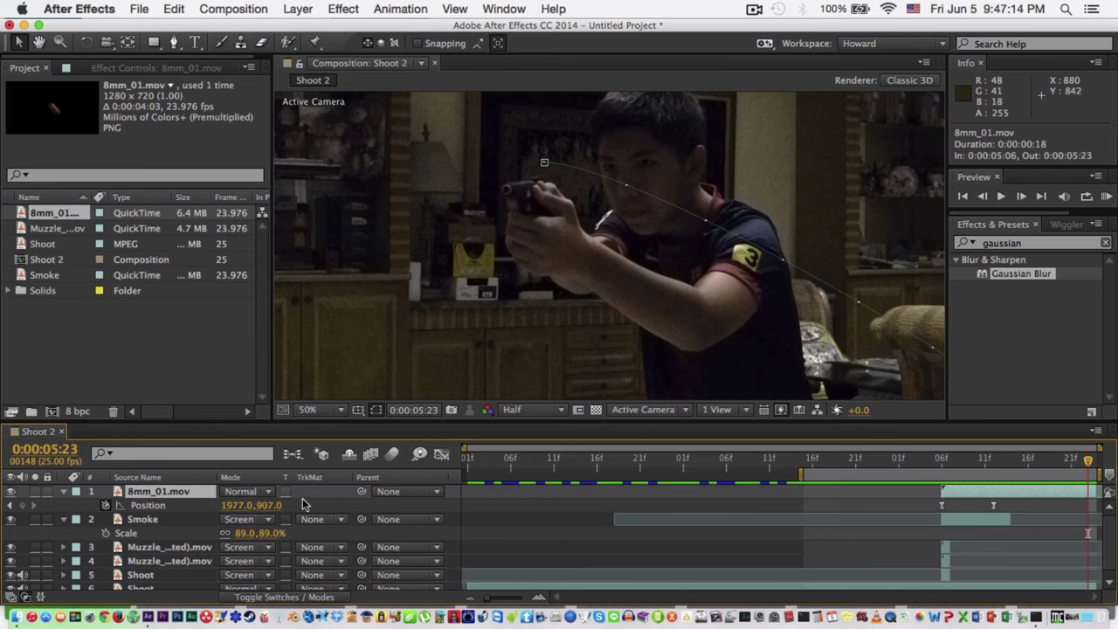
{"action": "left_click", "coordinate": [314, 597]}
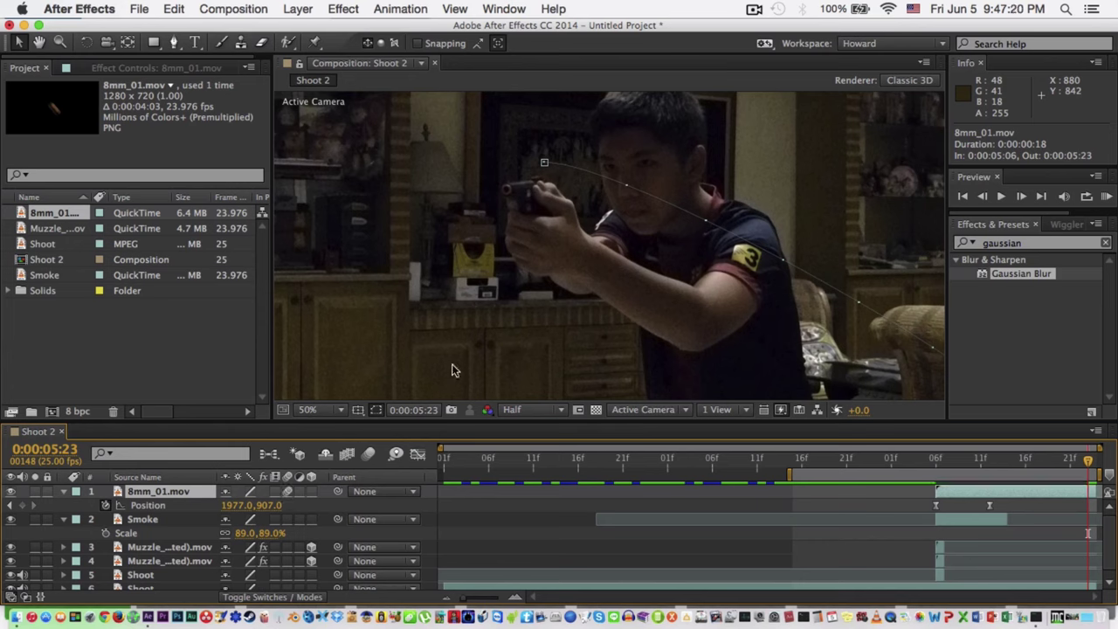
{"action": "key", "text": "space"}
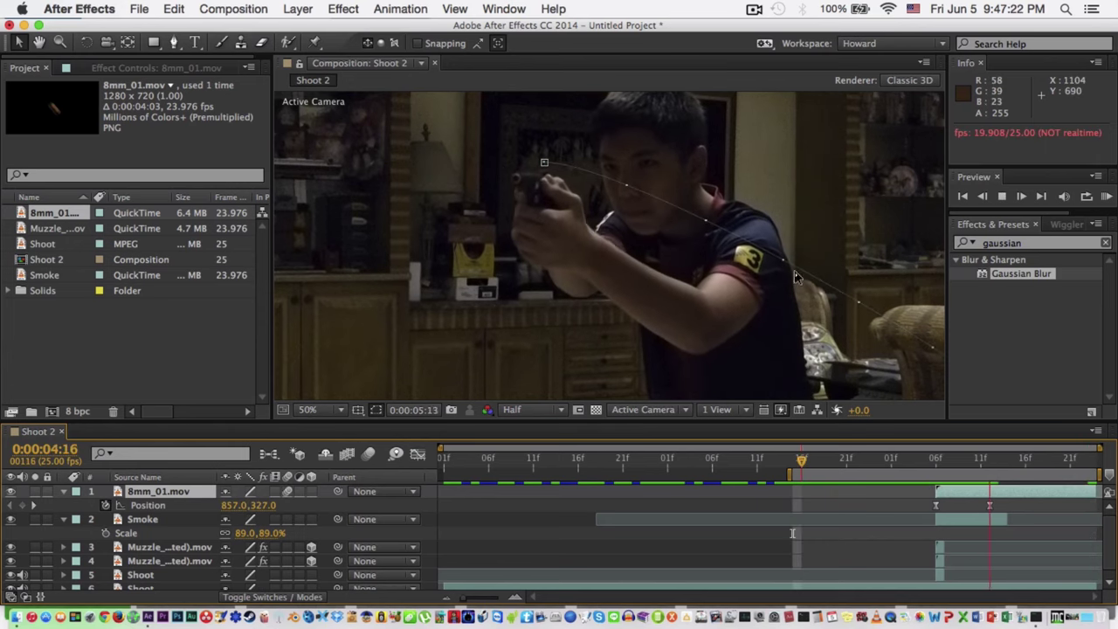
{"action": "left_click", "coordinate": [750, 297]}
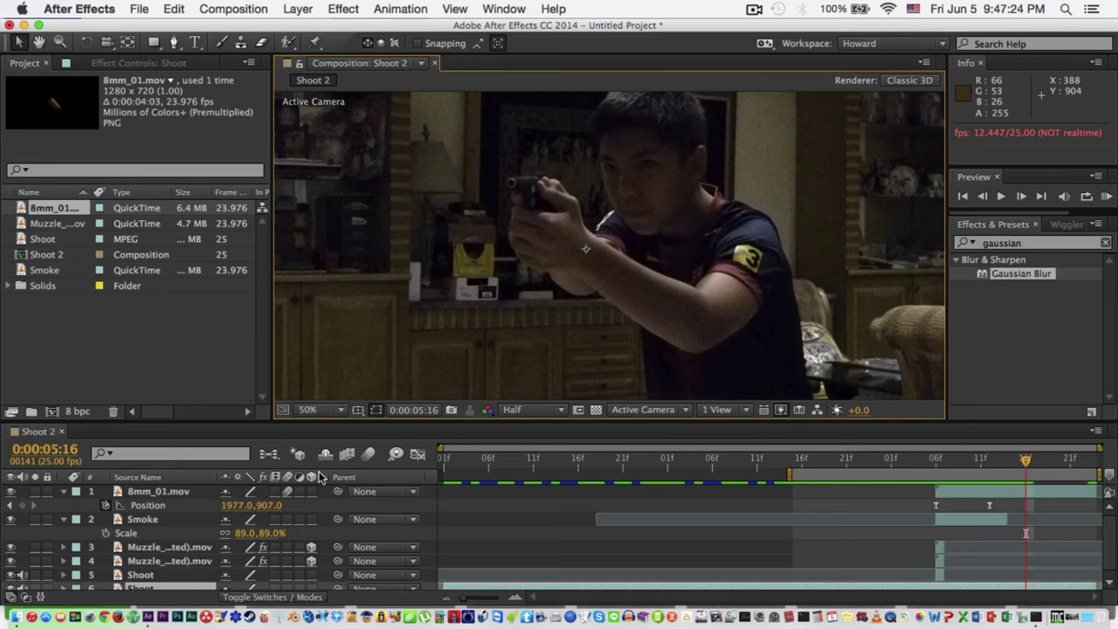
{"action": "left_click", "coordinate": [369, 458]}
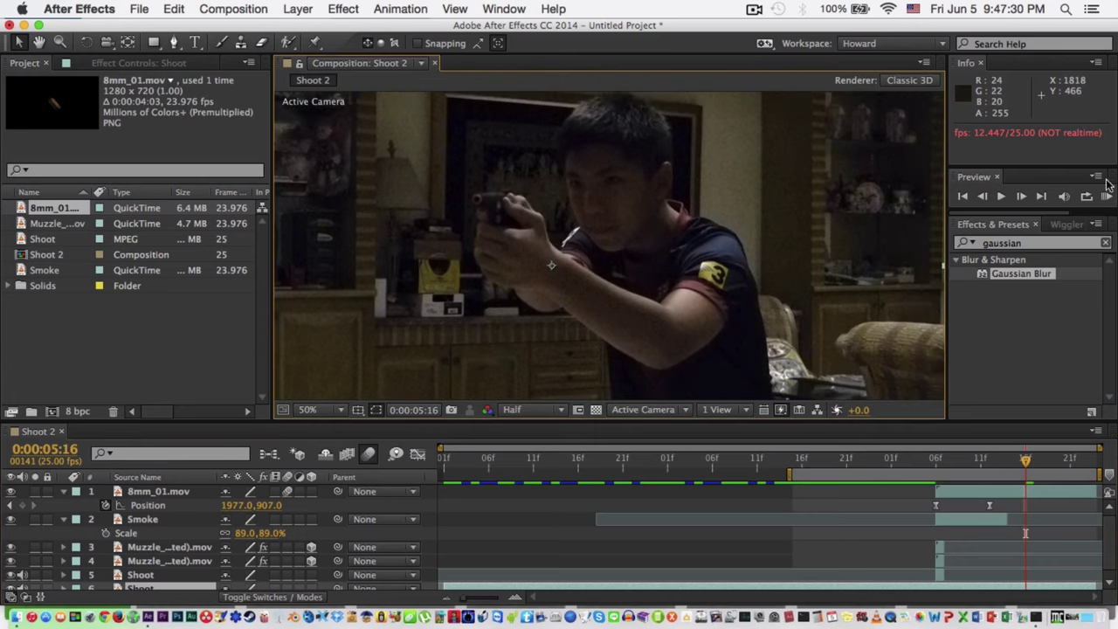
- Set the work area from 0:00:04:02 to 0:00:05:23 and run a RAM preview of it
{"action": "key", "text": "comma"}
{"action": "left_click_drag", "start_coordinate": [791, 473], "coordinate": [675, 472]}
{"action": "left_click_drag", "start_coordinate": [987, 476], "coordinate": [1099, 475]}
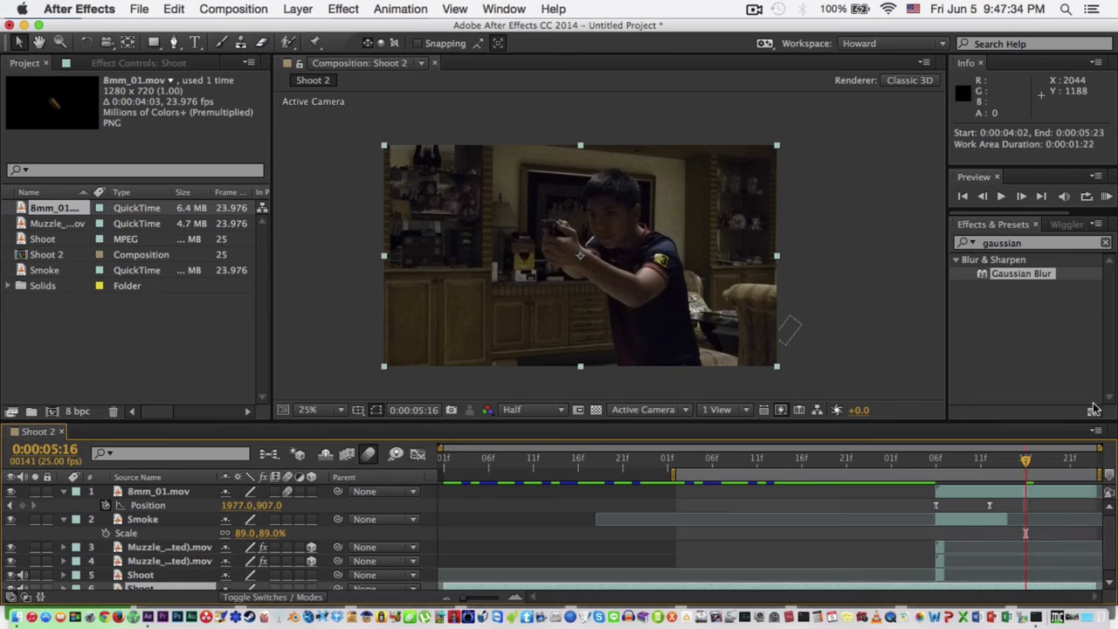
{"action": "left_click", "coordinate": [1106, 198]}
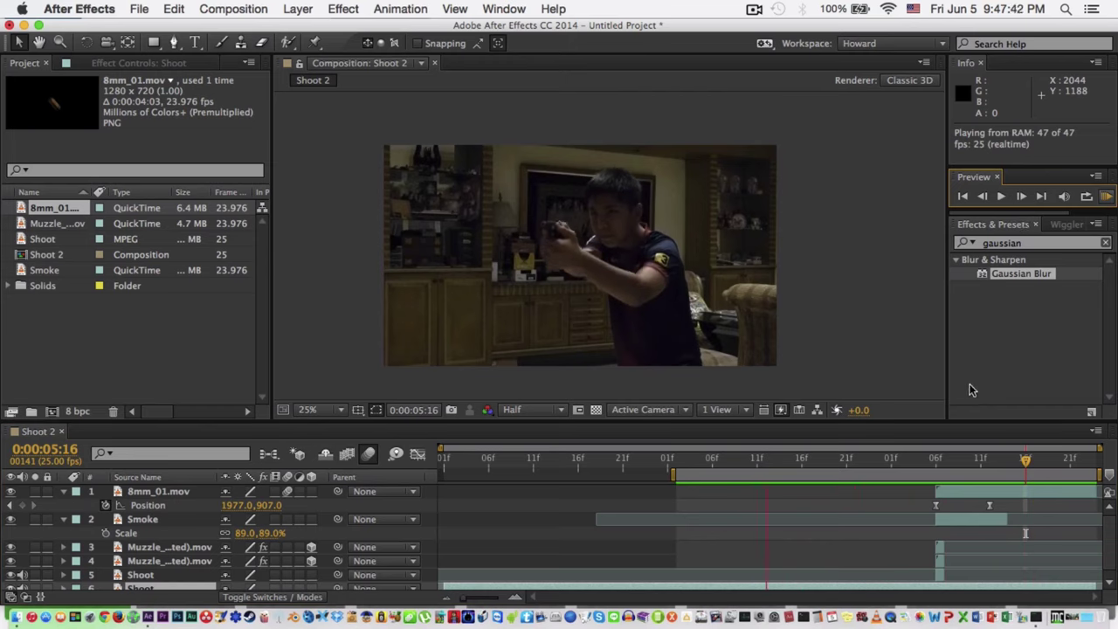
- Go to the flash frame at 0:00:05:06 and reveal the Opacity of both muzzle flash layers
{"action": "left_click", "coordinate": [933, 462]}
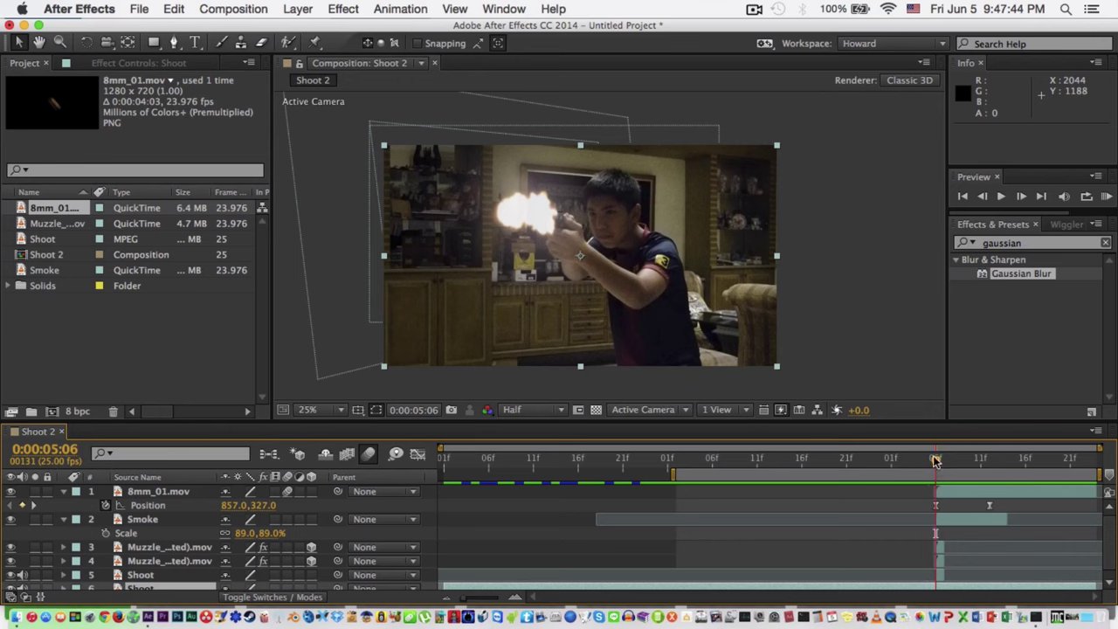
{"action": "left_click", "coordinate": [147, 547]}
{"action": "left_click", "coordinate": [151, 563]}
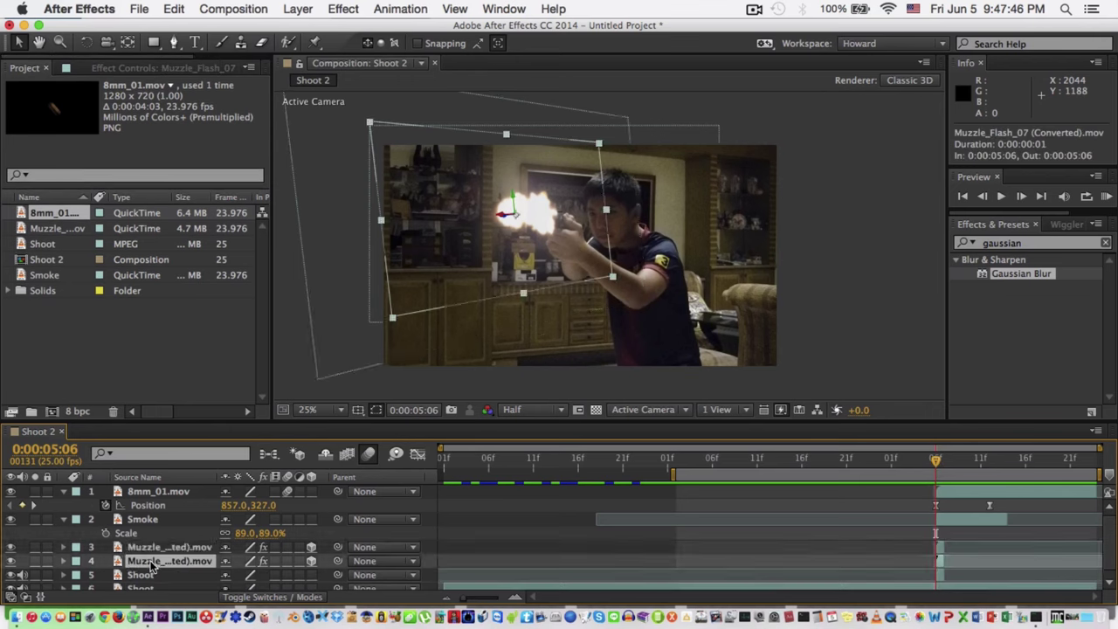
{"action": "left_click", "coordinate": [848, 255]}
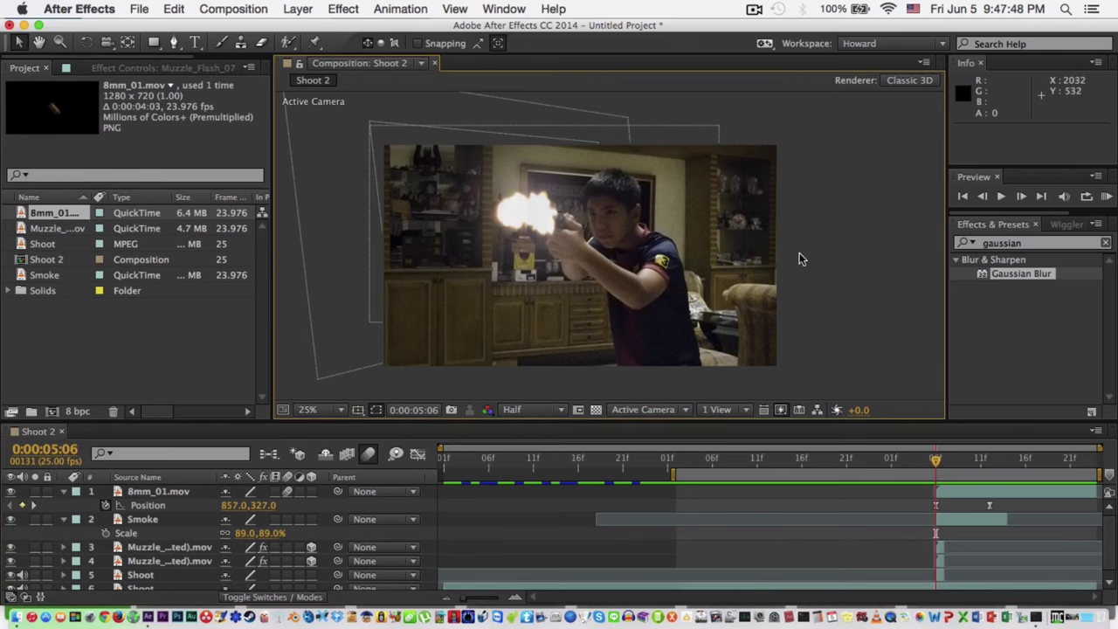
{"action": "left_click", "coordinate": [170, 561]}
{"action": "key", "text": "t"}
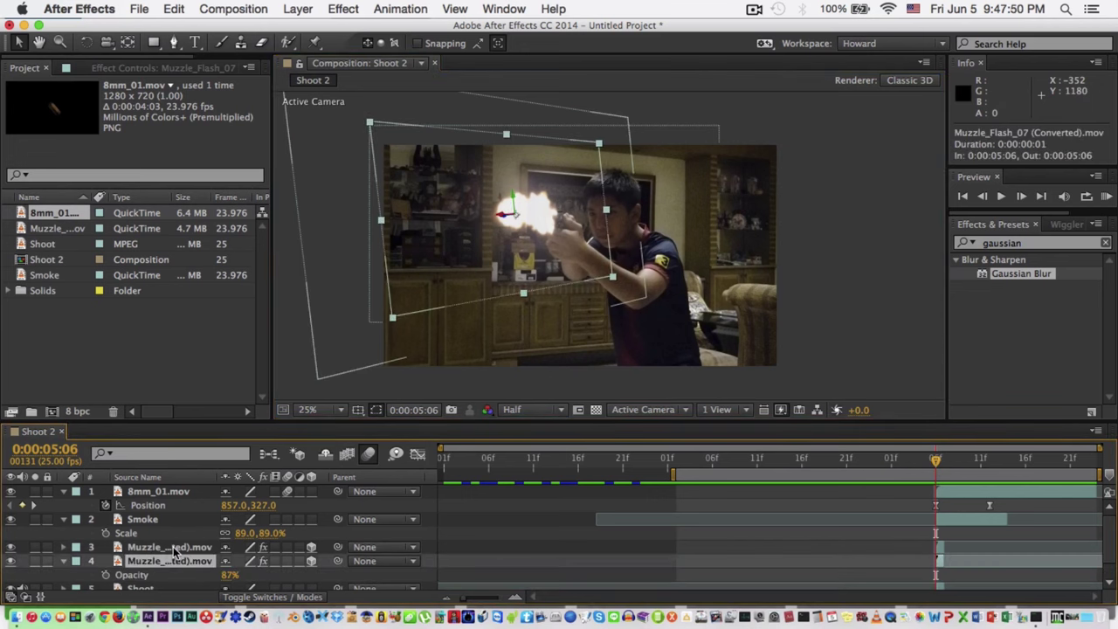
{"action": "left_click", "coordinate": [198, 547]}
{"action": "key", "text": "t"}
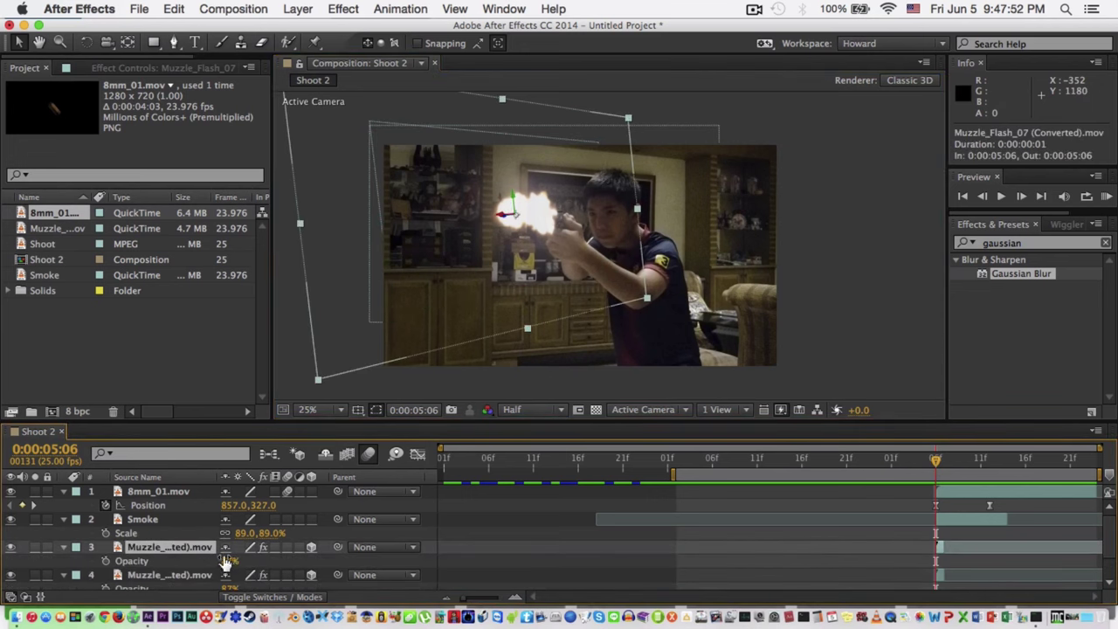
- Try raising the Opacity of the muzzle flash layers, with the upper one at 100%, and undo both changes
{"action": "left_click", "coordinate": [895, 291]}
{"action": "key", "text": "period"}
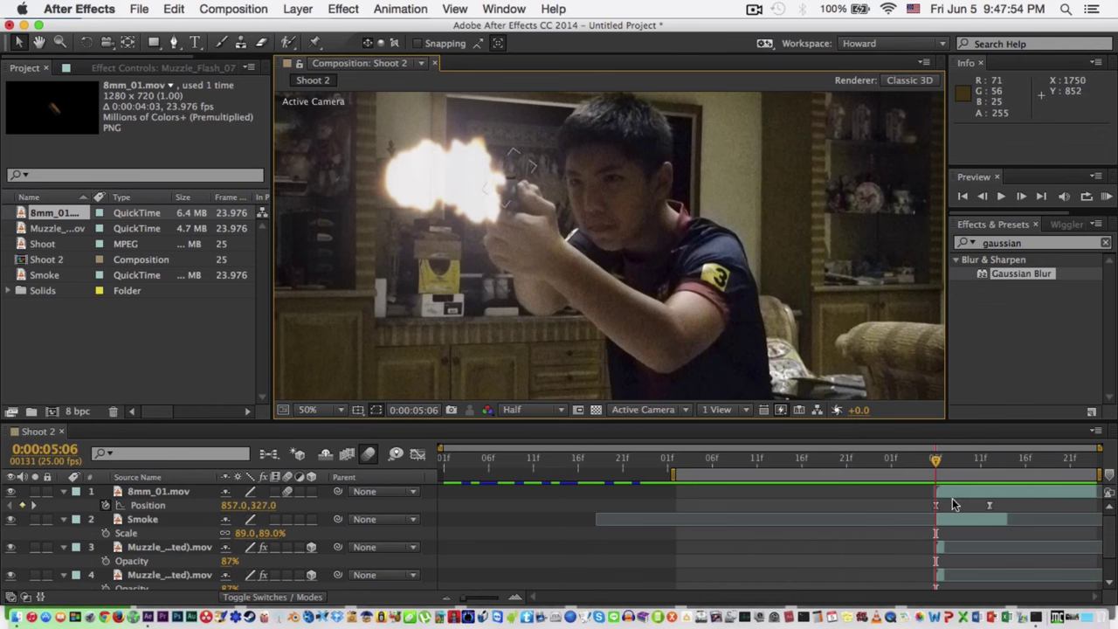
{"action": "mouse_move", "coordinate": [931, 457]}
{"action": "left_mouse_down"}
{"action": "mouse_move", "coordinate": [945, 455]}
{"action": "mouse_move", "coordinate": [934, 455]}
{"action": "left_mouse_up"}
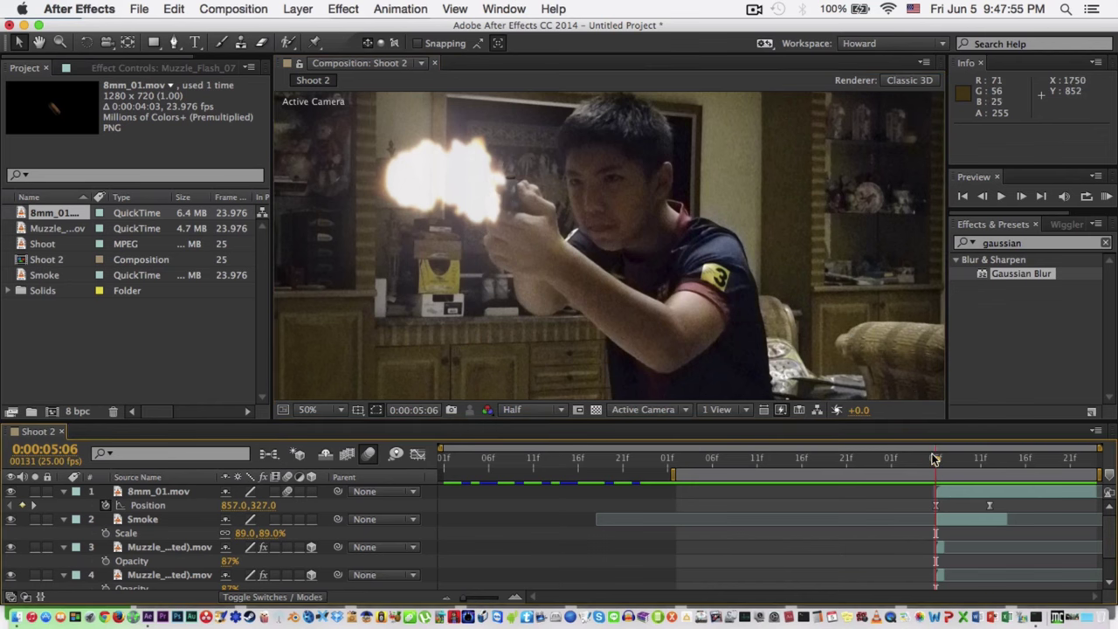
{"action": "left_click", "coordinate": [962, 520]}
{"action": "key", "text": "ctrl+Down"}
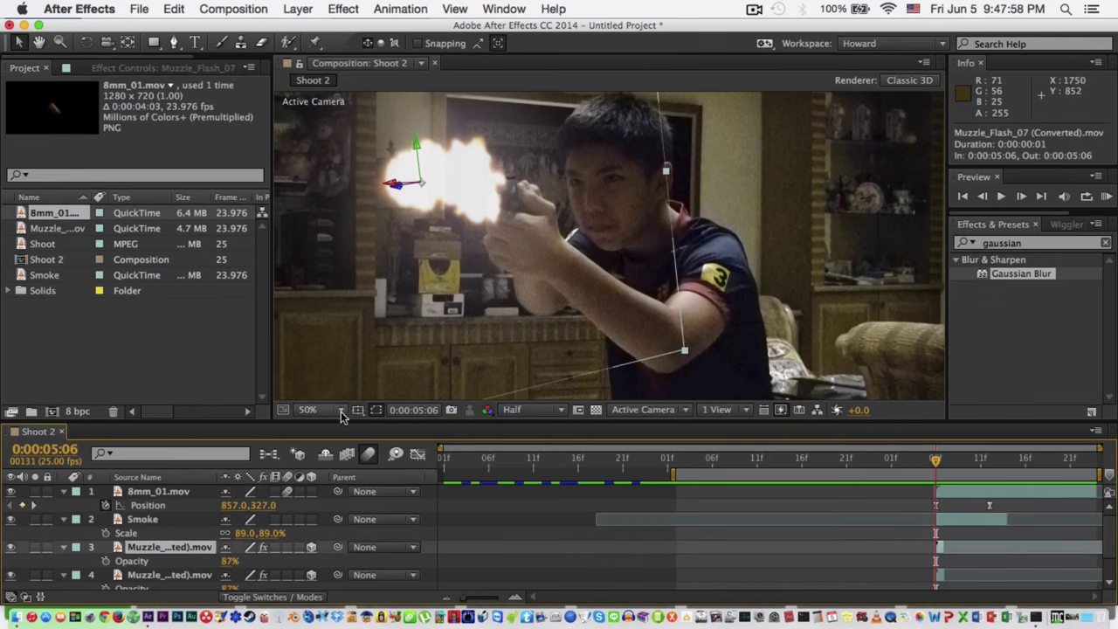
{"action": "scroll", "coordinate": [174, 560], "scroll_direction": "down", "scroll_amount": 2}
{"action": "key", "text": "t"}
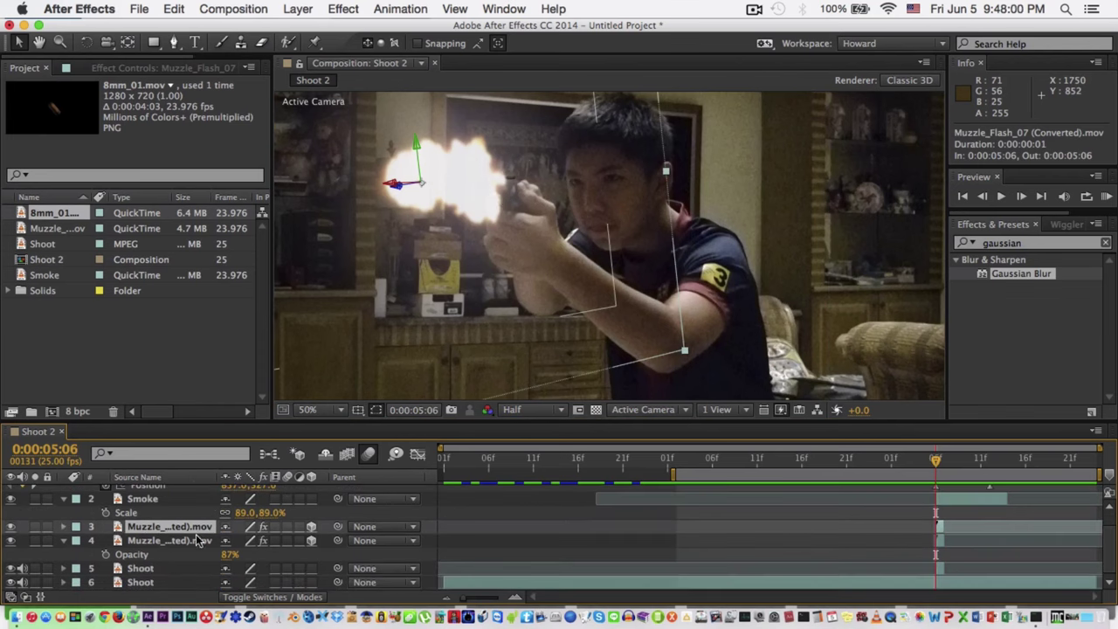
{"action": "key", "text": "t"}
{"action": "left_click_drag", "start_coordinate": [237, 540], "coordinate": [309, 541]}
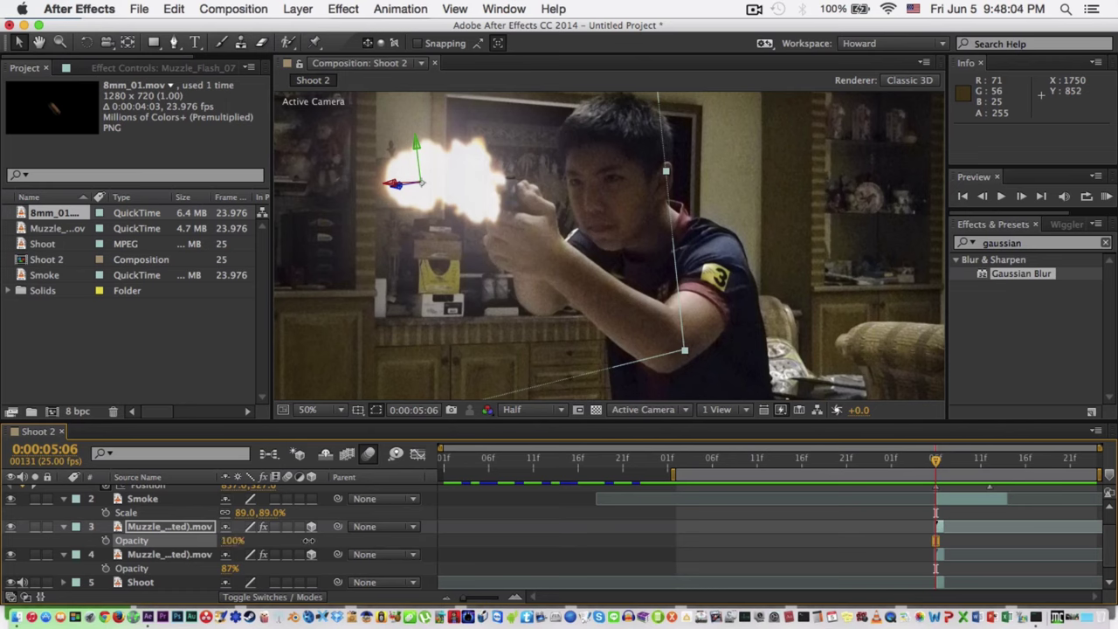
{"action": "key", "text": "super+z"}
{"action": "left_click_drag", "start_coordinate": [228, 568], "coordinate": [392, 567]}
{"action": "key", "text": "super+z"}
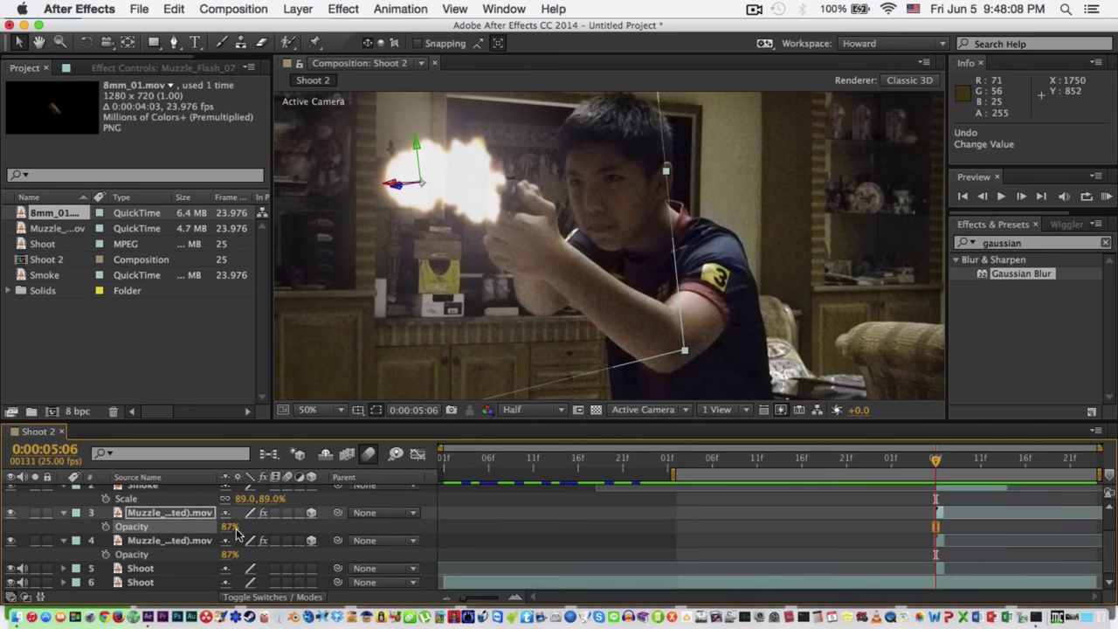
- Reveal the Opacity of the masked one-frame Shoot layer and set it to 95%
{"action": "left_click", "coordinate": [153, 569]}
{"action": "key", "text": "t"}
{"action": "left_click_drag", "start_coordinate": [229, 582], "coordinate": [282, 579]}
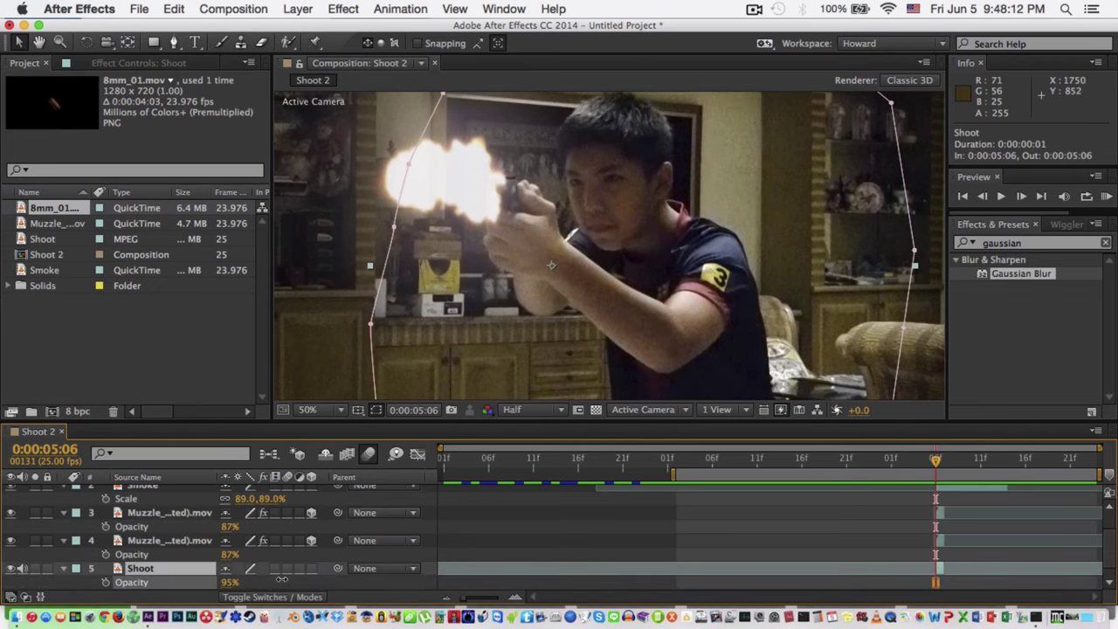
- Deselect all layers and play a RAM preview of the current work area
{"action": "scroll", "coordinate": [430, 357], "scroll_direction": "down", "scroll_amount": 2}
{"action": "left_click", "coordinate": [465, 328]}
{"action": "scroll", "coordinate": [752, 245], "scroll_direction": "up", "scroll_amount": 1}
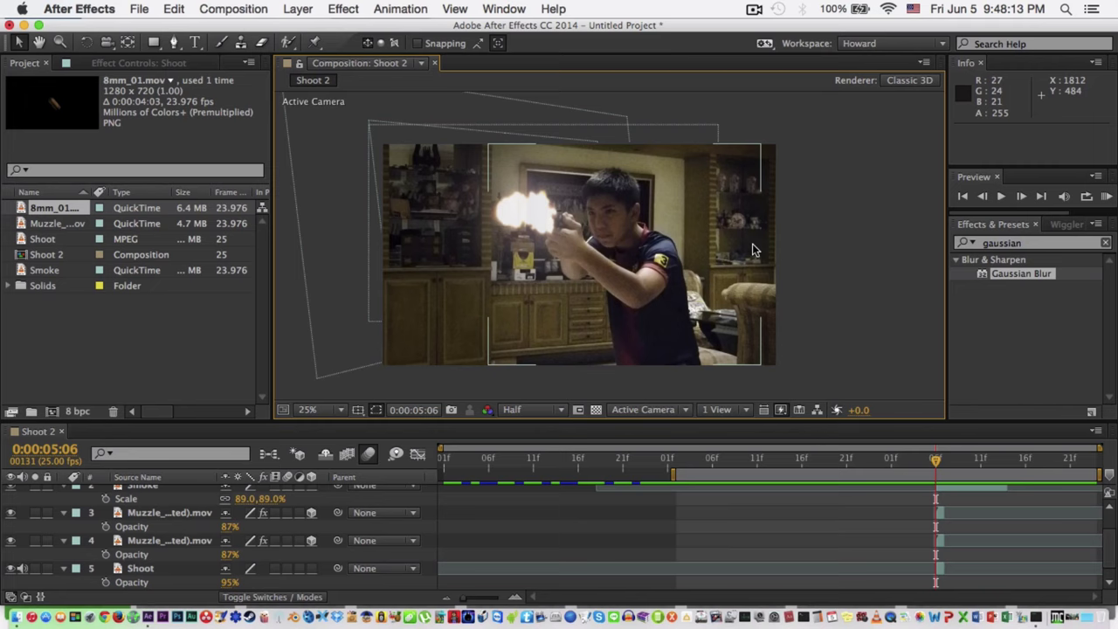
{"action": "left_click", "coordinate": [1106, 198]}
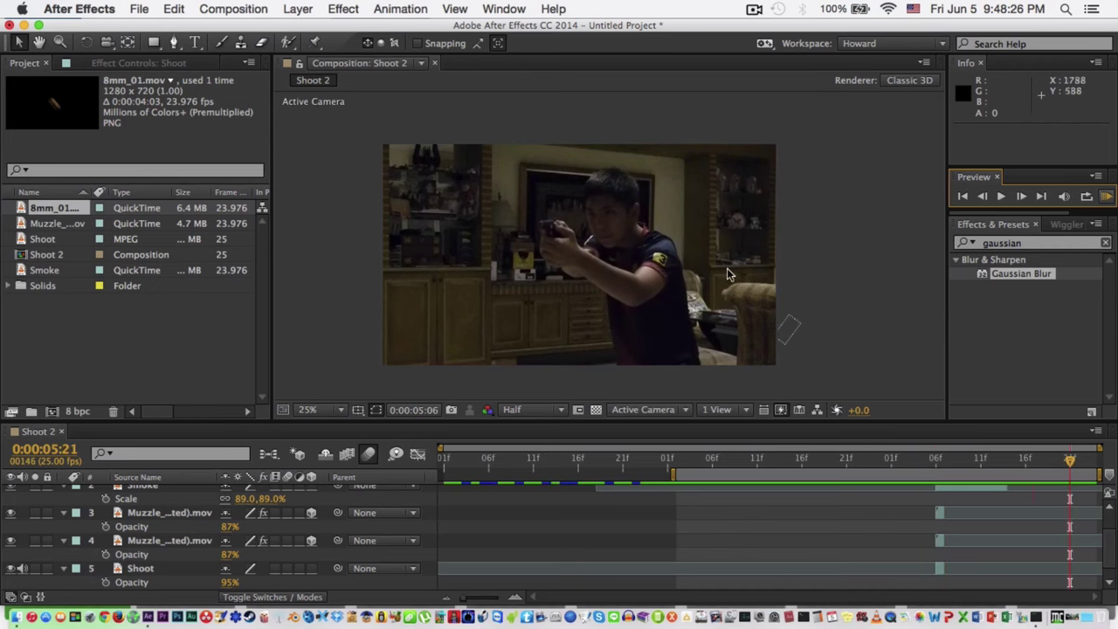
- Extend the work area so that it starts at 0:00:03:01 and ends at 0:00:05:23
{"action": "key", "text": "period"}
{"action": "left_click", "coordinate": [941, 449]}
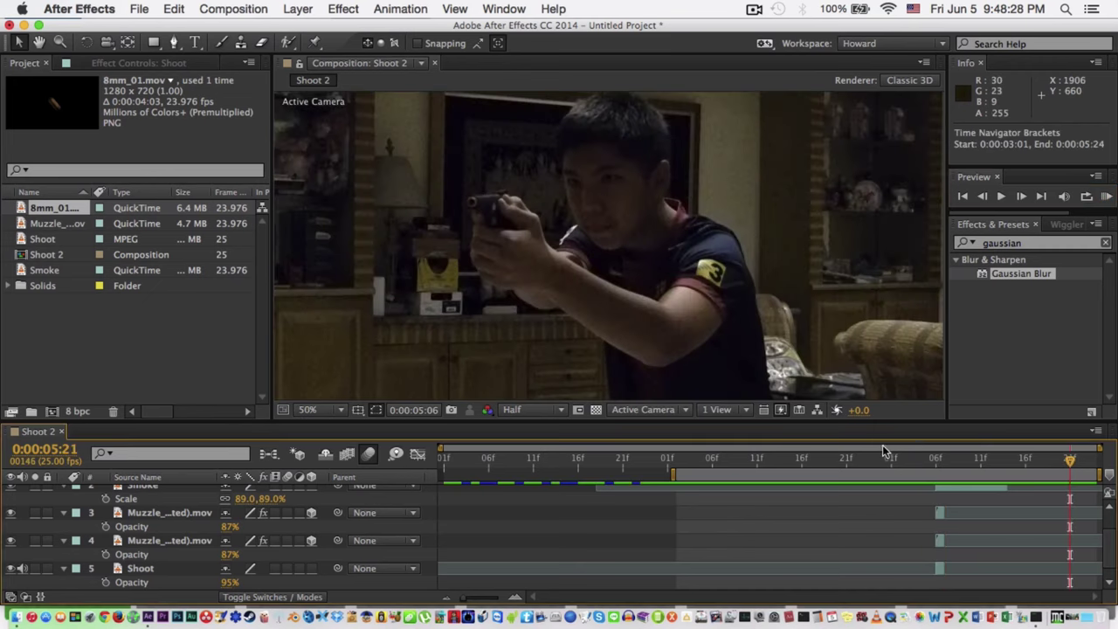
{"action": "left_click_drag", "start_coordinate": [873, 452], "coordinate": [671, 464]}
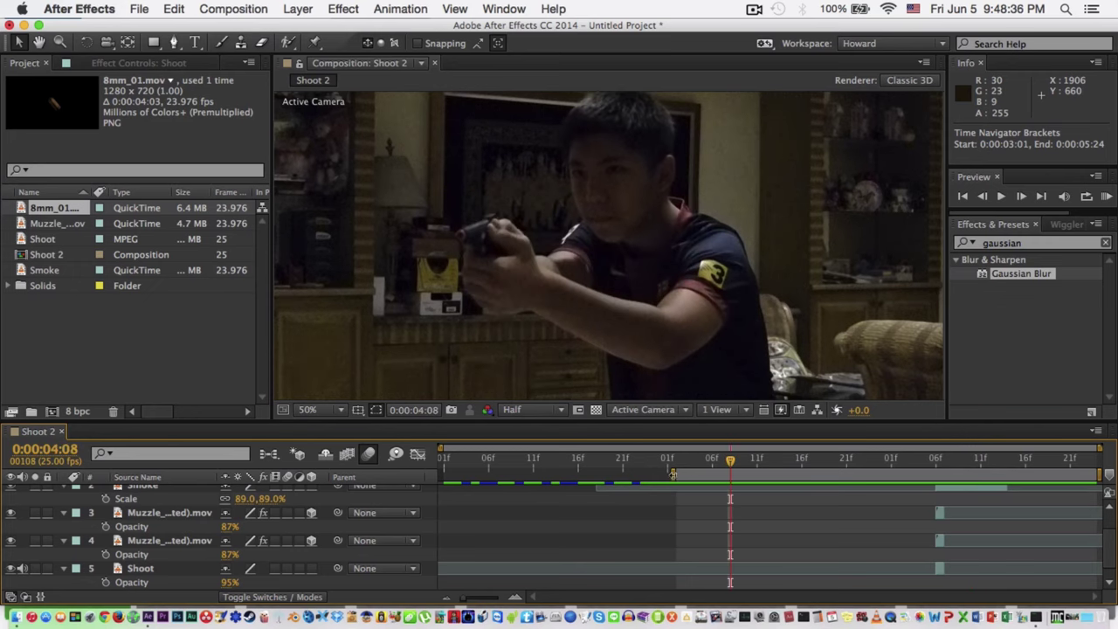
{"action": "scroll", "coordinate": [631, 320], "scroll_direction": "down", "scroll_amount": 2}
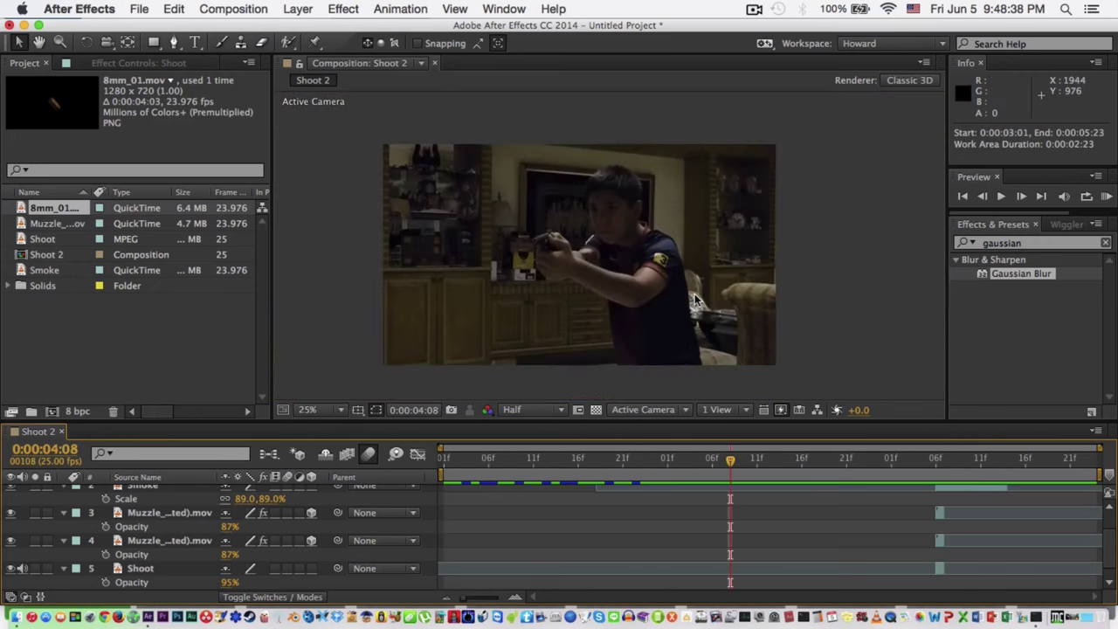
{"action": "scroll", "coordinate": [696, 299], "scroll_direction": "up", "scroll_amount": 2}
{"action": "scroll", "coordinate": [930, 287], "scroll_direction": "down", "scroll_amount": 2}
{"action": "left_click", "coordinate": [927, 285]}
{"action": "left_click_drag", "start_coordinate": [732, 262], "coordinate": [791, 257]}
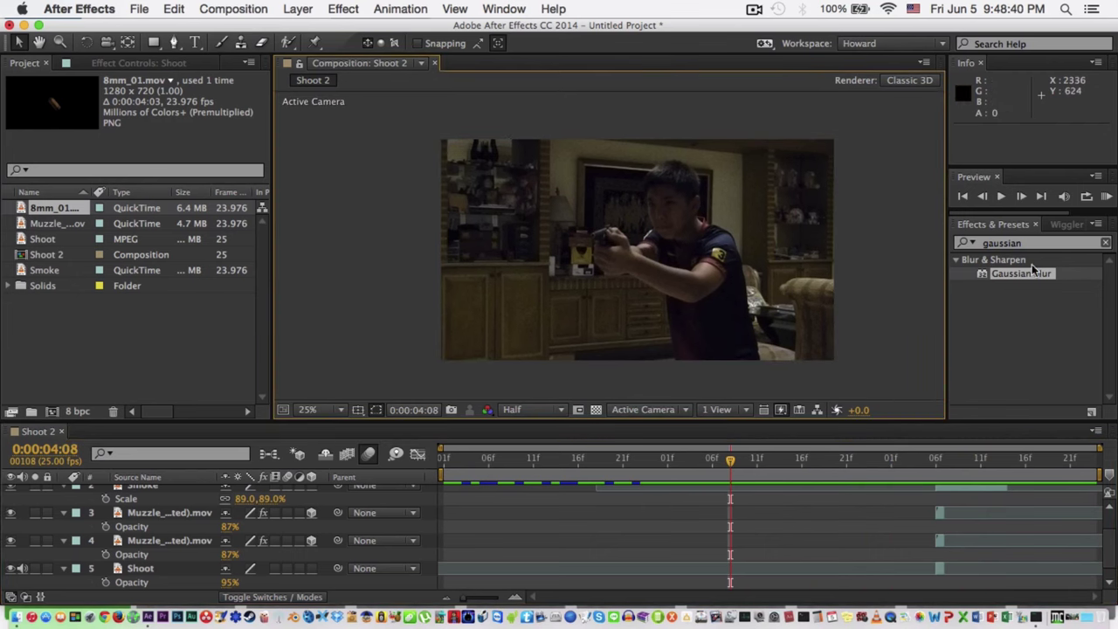
- Clear the effects search and collapse the revealed properties of every layer, including the shell casing's Position
{"action": "left_click", "coordinate": [1106, 245]}
{"action": "left_click", "coordinate": [1066, 244]}
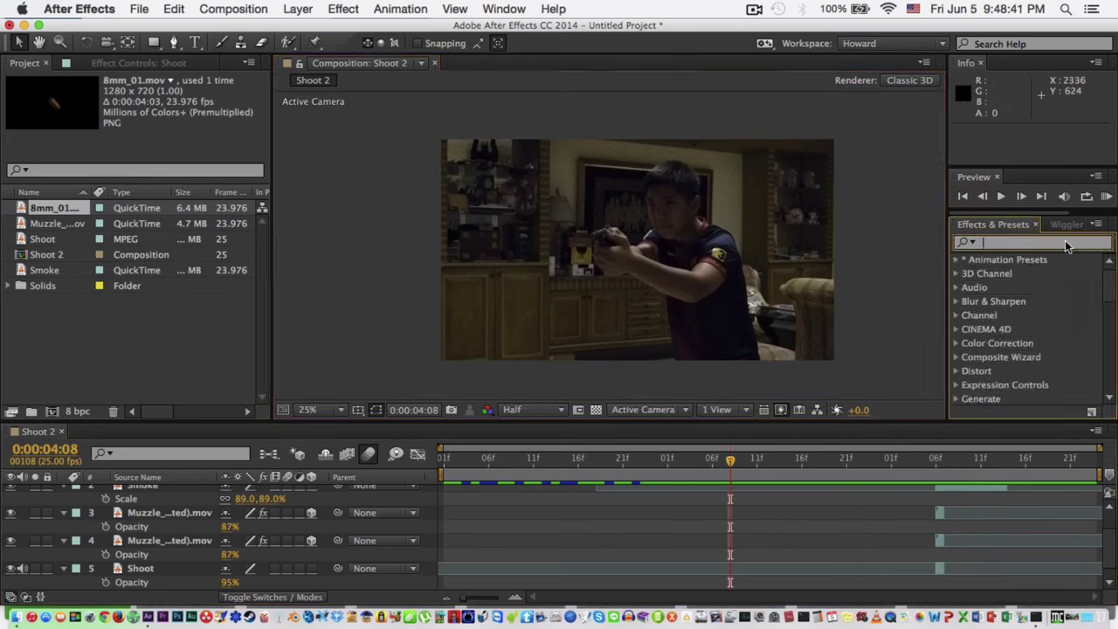
{"action": "left_click", "coordinate": [129, 501]}
{"action": "scroll", "coordinate": [140, 515], "scroll_direction": "down", "scroll_amount": 1}
{"action": "left_click", "coordinate": [135, 582], "text": "shift"}
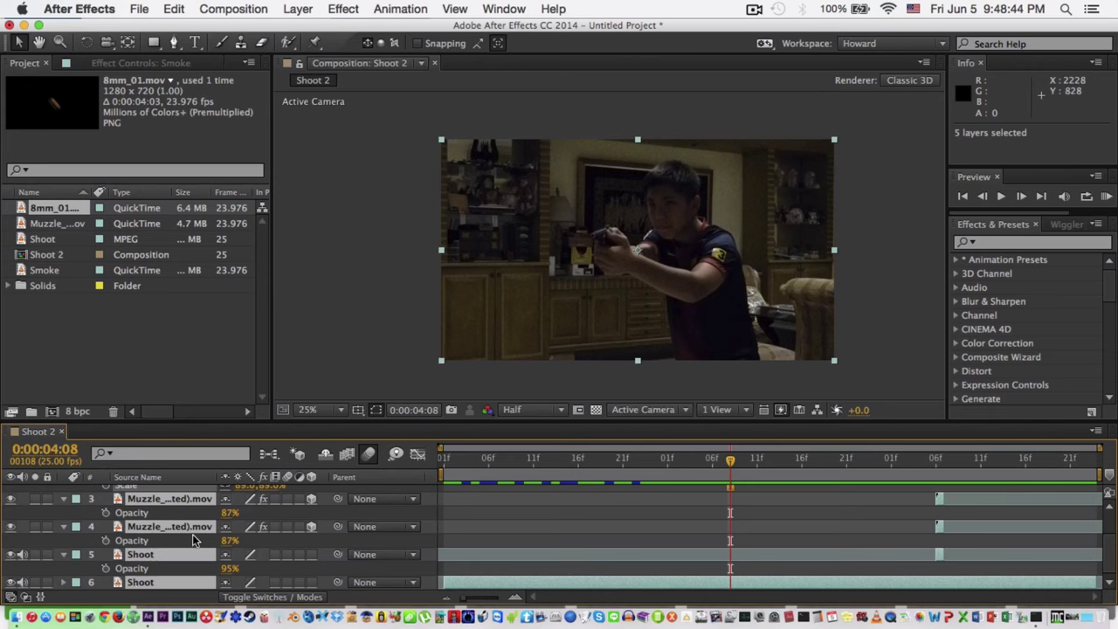
{"action": "key", "text": "u"}
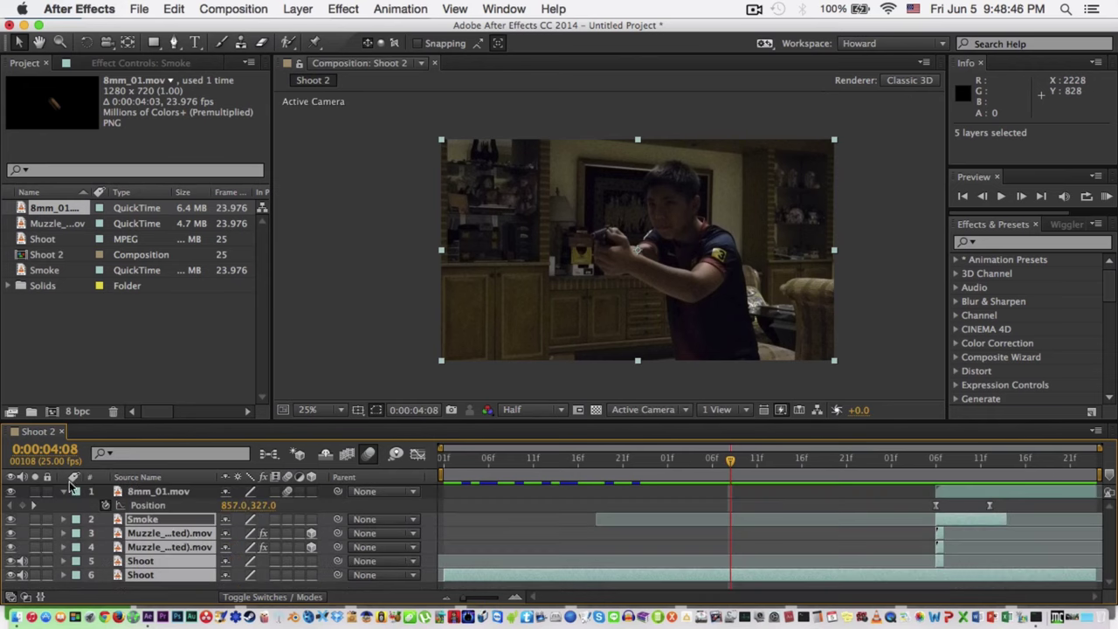
{"action": "left_click", "coordinate": [63, 493]}
{"action": "left_click", "coordinate": [108, 582]}
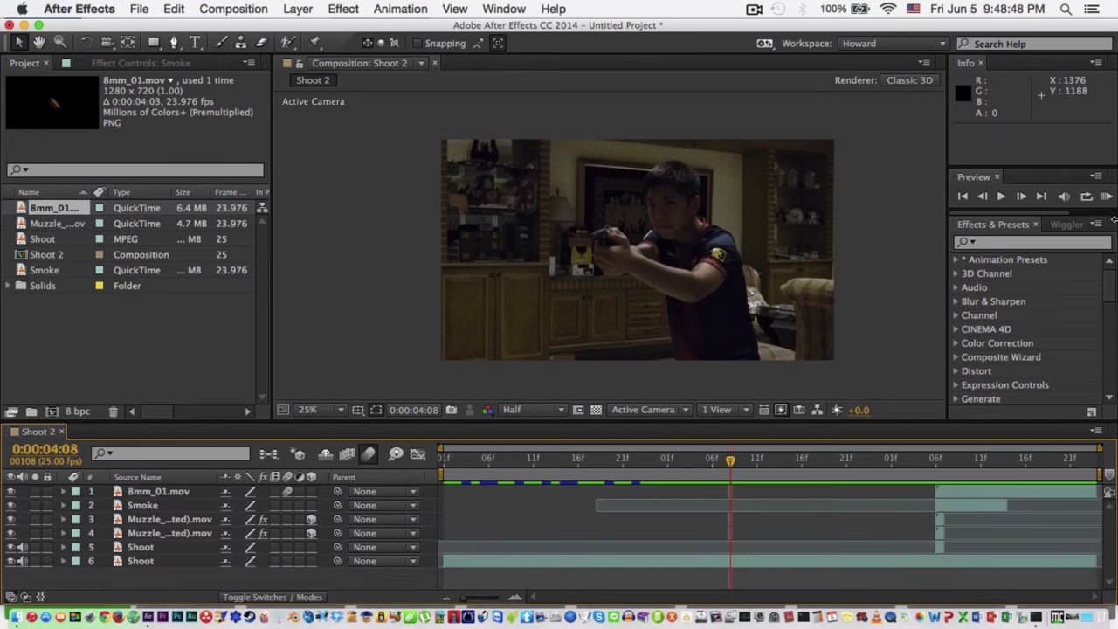
- Play a RAM preview of the extended work area and stop it at 0:00:05:13
{"action": "left_click", "coordinate": [1106, 195]}
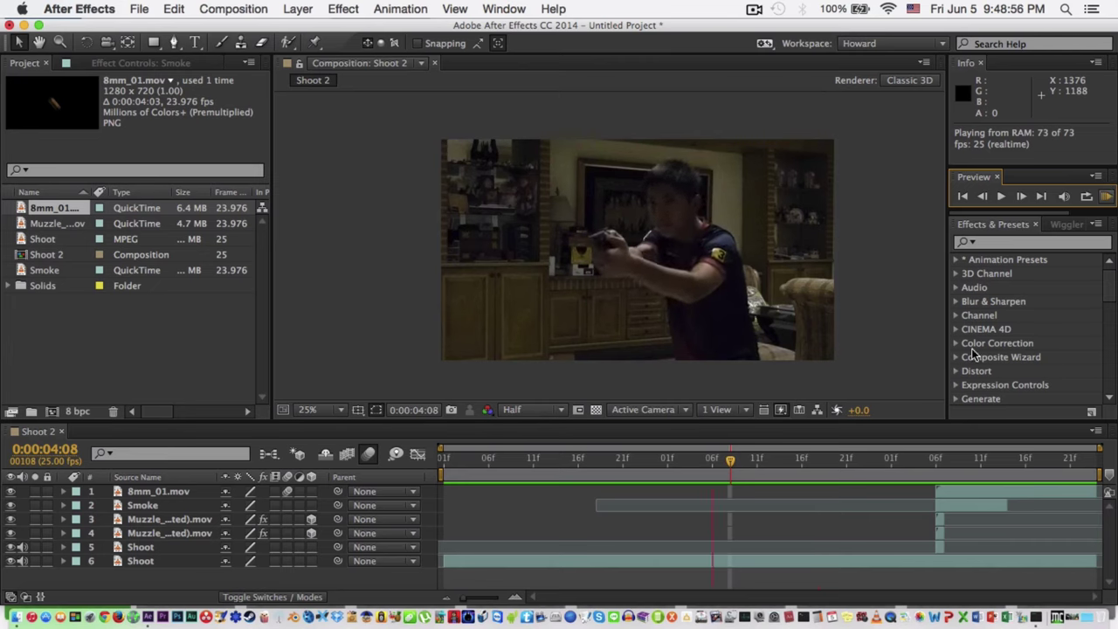
{"action": "key", "text": "space"}
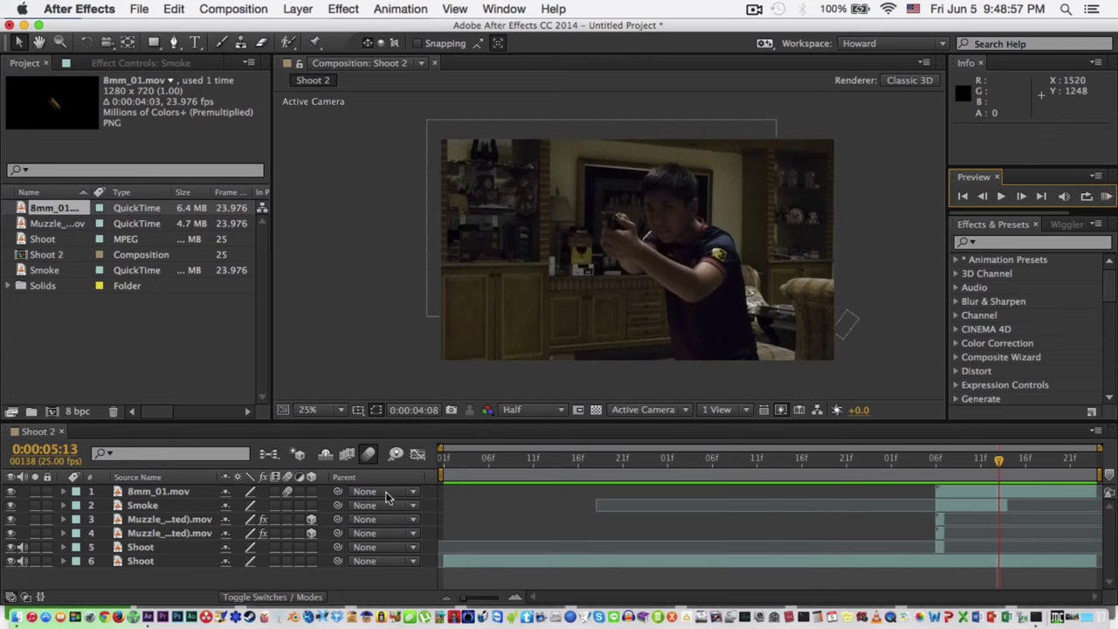
{"action": "left_click", "coordinate": [232, 577]}
- Create a 1920 × 1080 px solid coloured black (000000) above all the other layers
{"action": "key", "text": "super+y"}
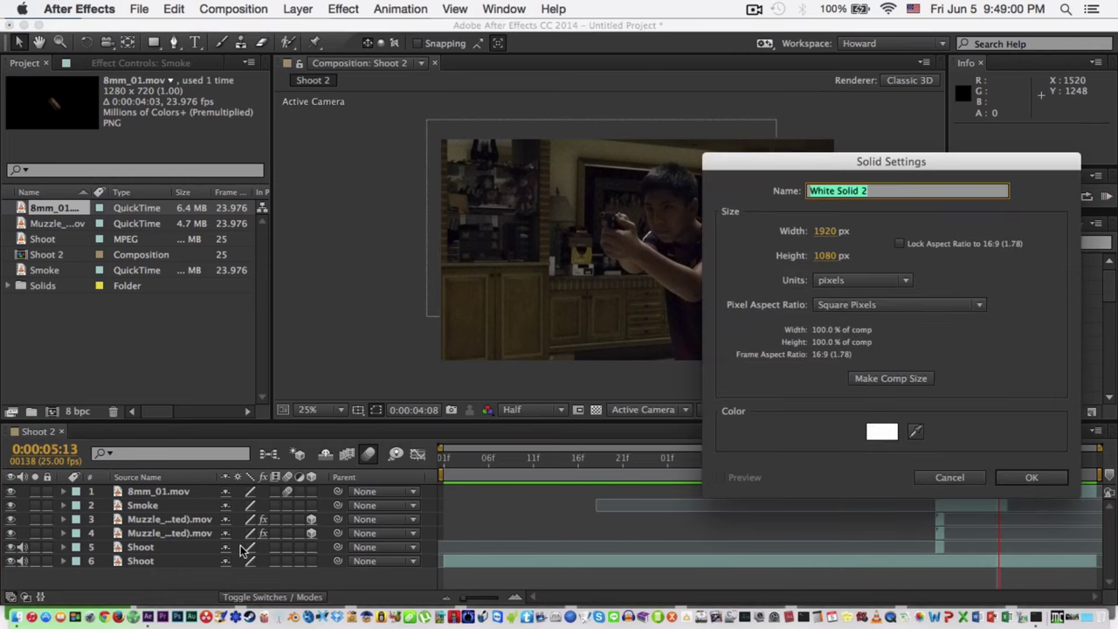
{"action": "left_click", "coordinate": [882, 426]}
{"action": "left_click_drag", "start_coordinate": [72, 297], "coordinate": [3, 509]}
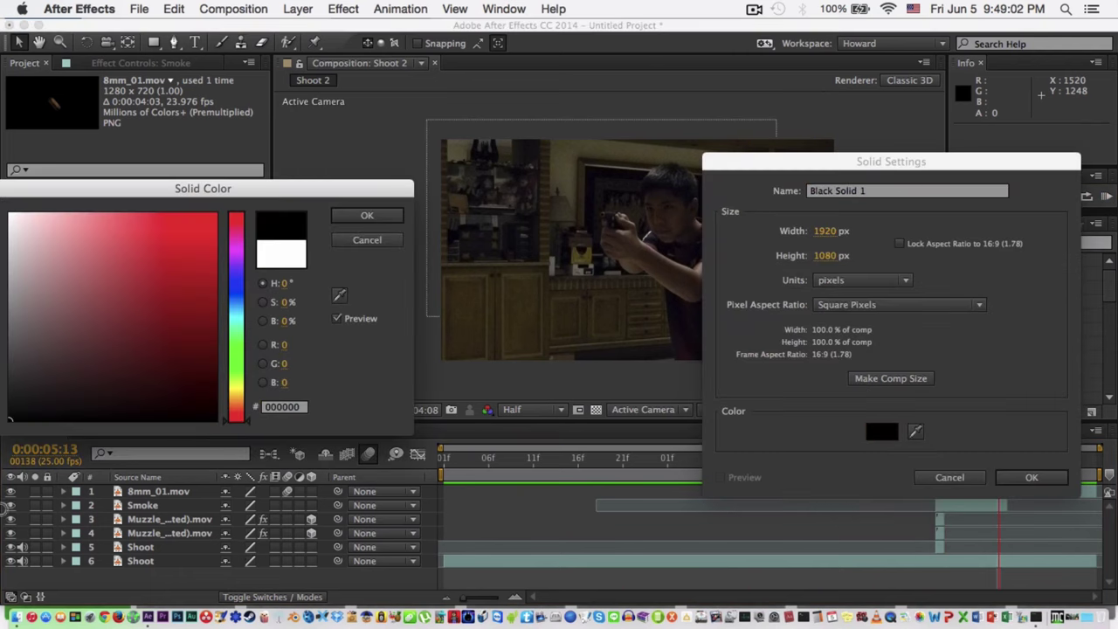
{"action": "left_click", "coordinate": [367, 217]}
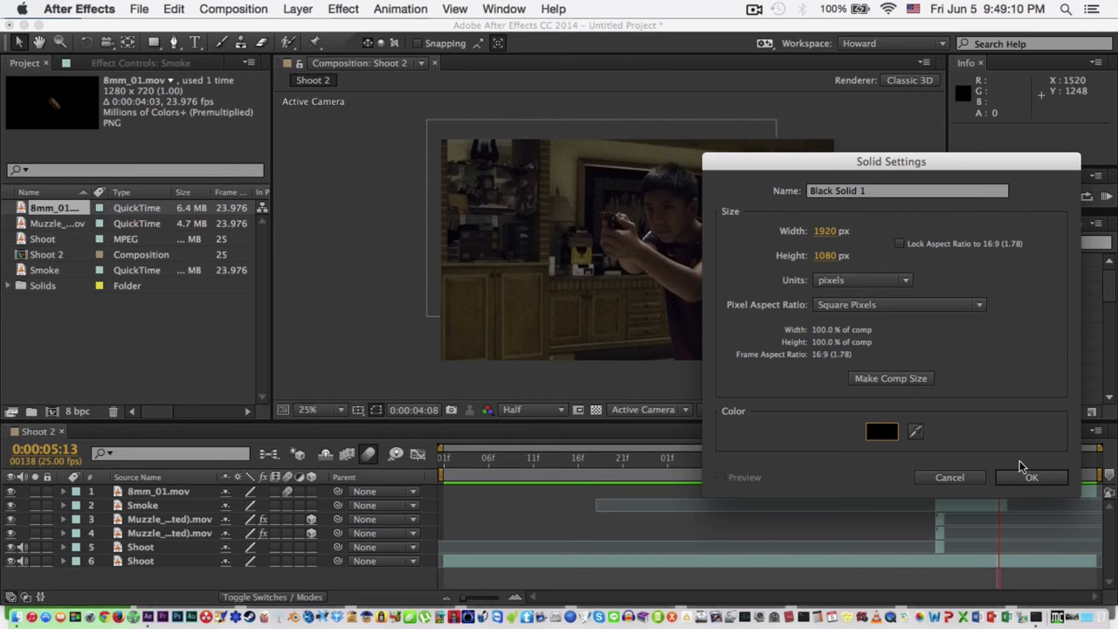
{"action": "left_click", "coordinate": [882, 433]}
{"action": "left_click", "coordinate": [358, 222]}
{"action": "left_click", "coordinate": [1032, 476]}
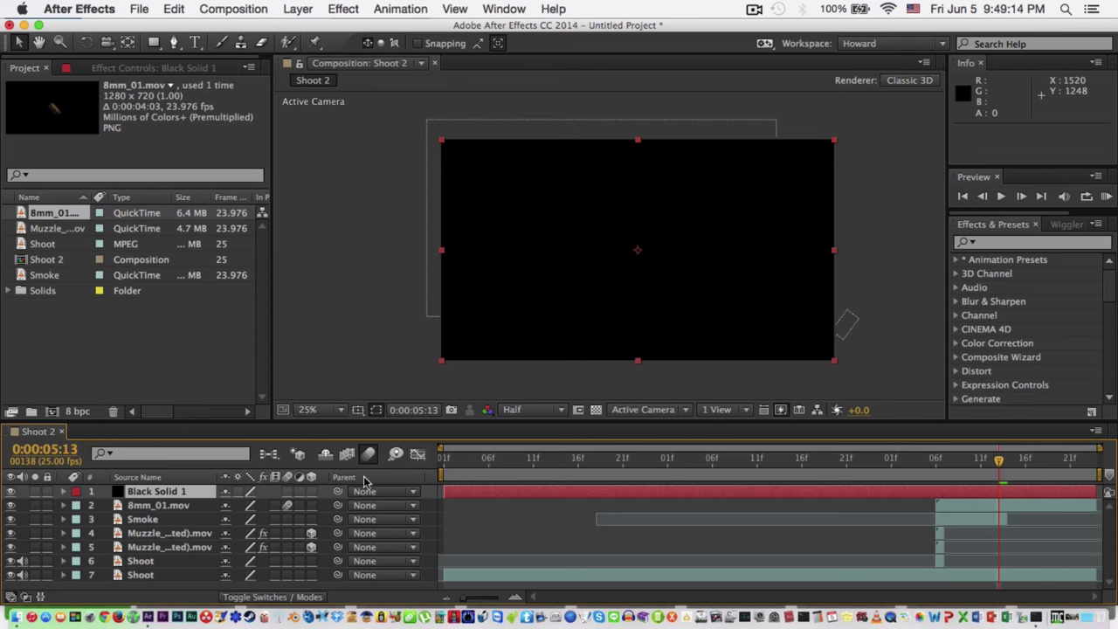
- Create a second black solid on top, 1920 px wide and 818 px high, with the aspect ratio unlocked
{"action": "key", "text": "super+y"}
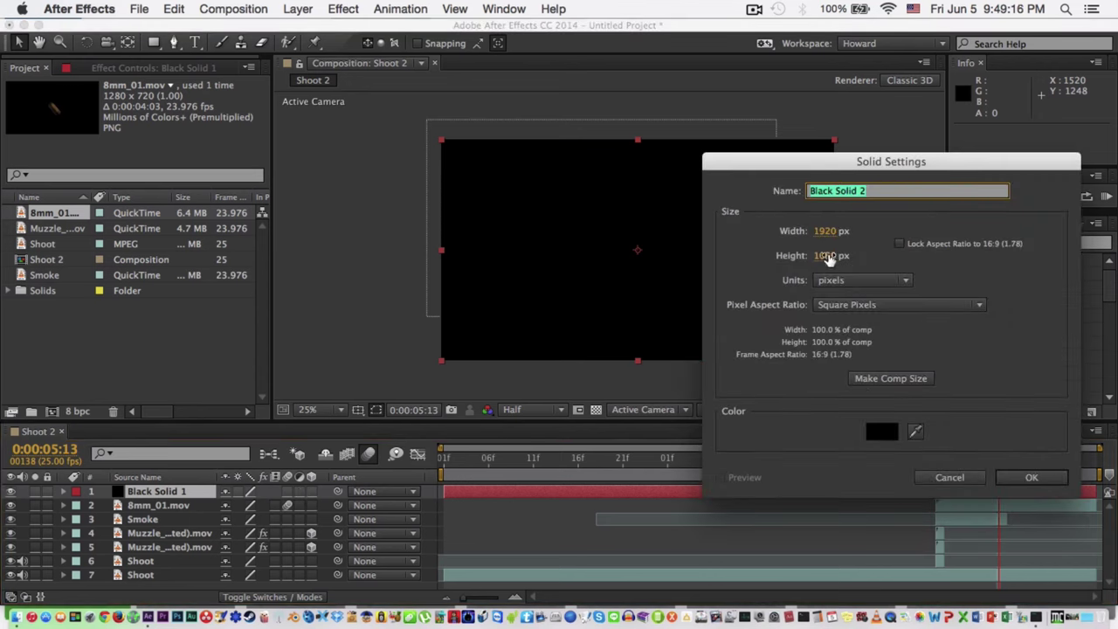
{"action": "left_click", "coordinate": [1003, 249]}
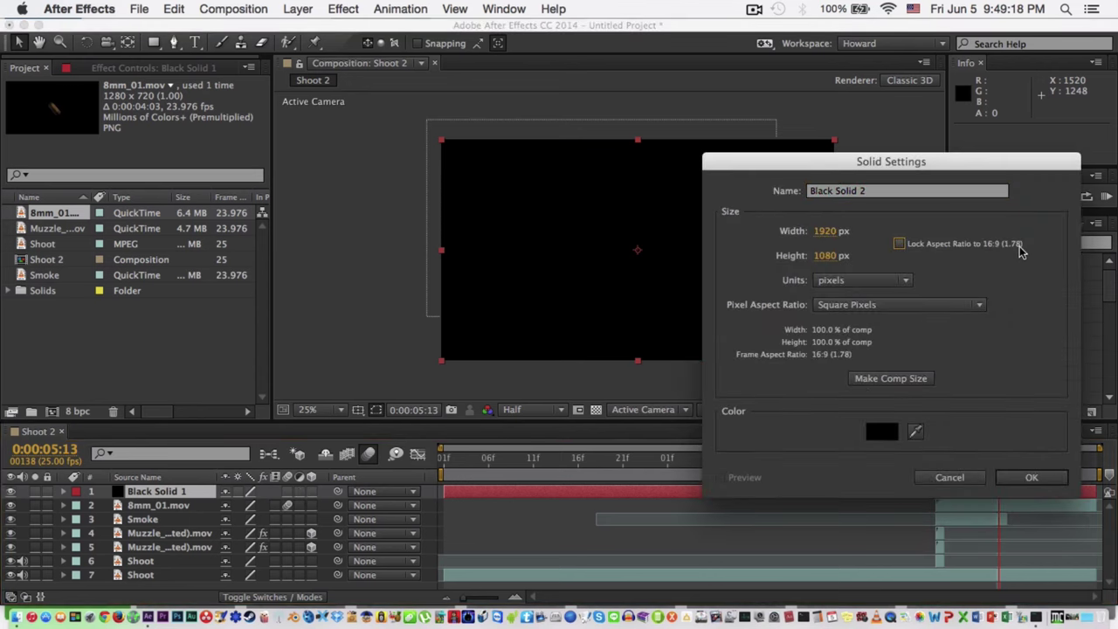
{"action": "left_click_drag", "start_coordinate": [836, 261], "coordinate": [626, 265]}
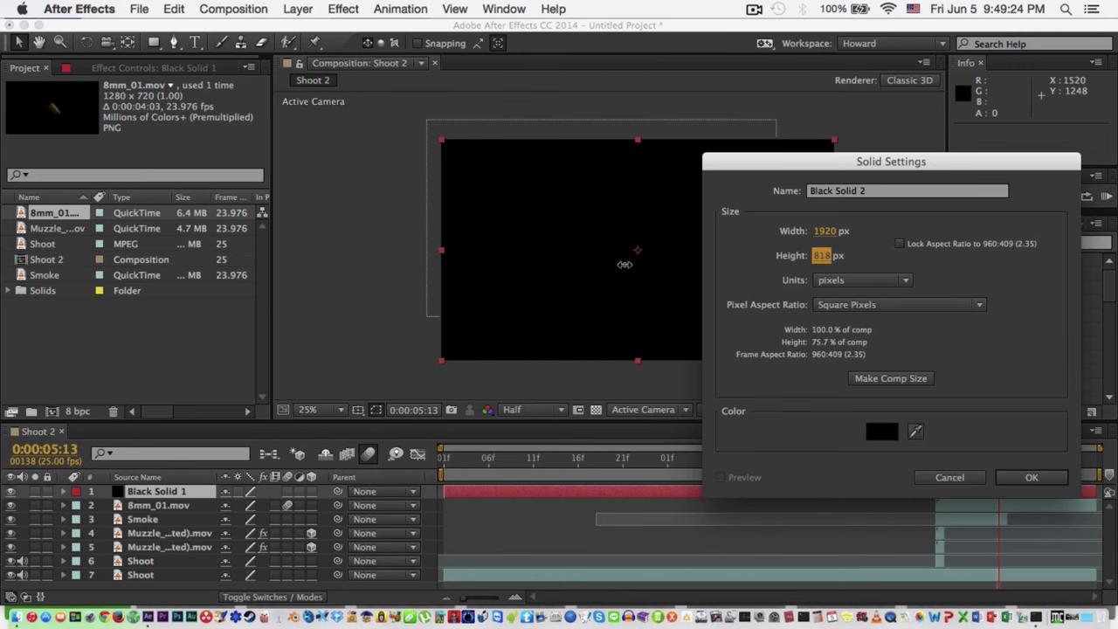
{"action": "left_click", "coordinate": [1032, 478]}
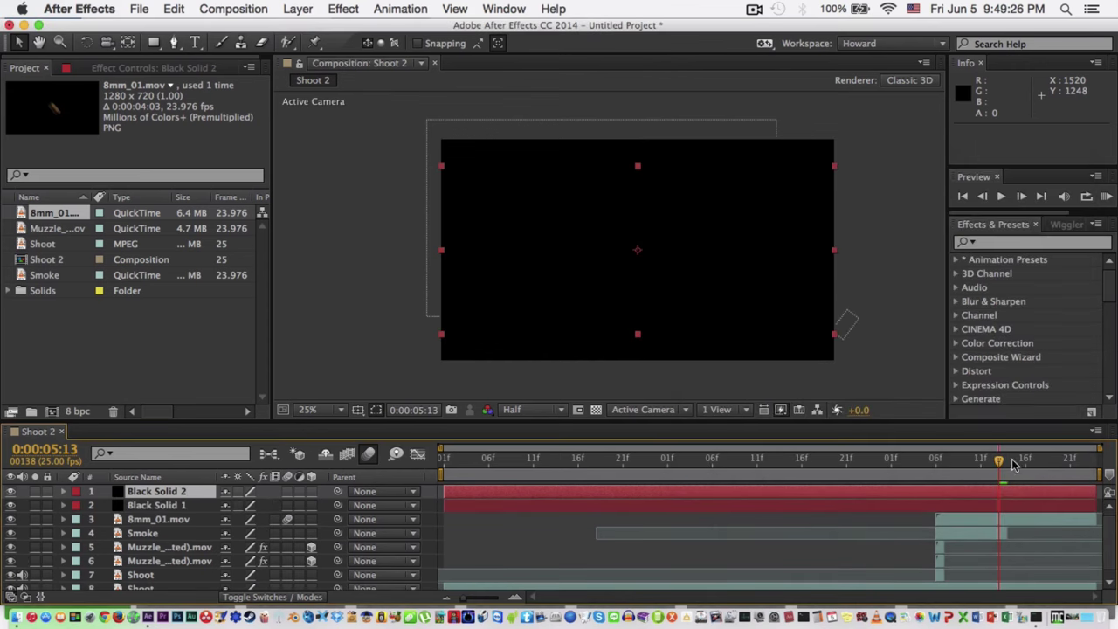
- Turn the full-frame black solid into letterbox bars with an Alpha Inverted track matte from the 818 px high solid
{"action": "left_click_drag", "start_coordinate": [960, 464], "coordinate": [446, 473]}
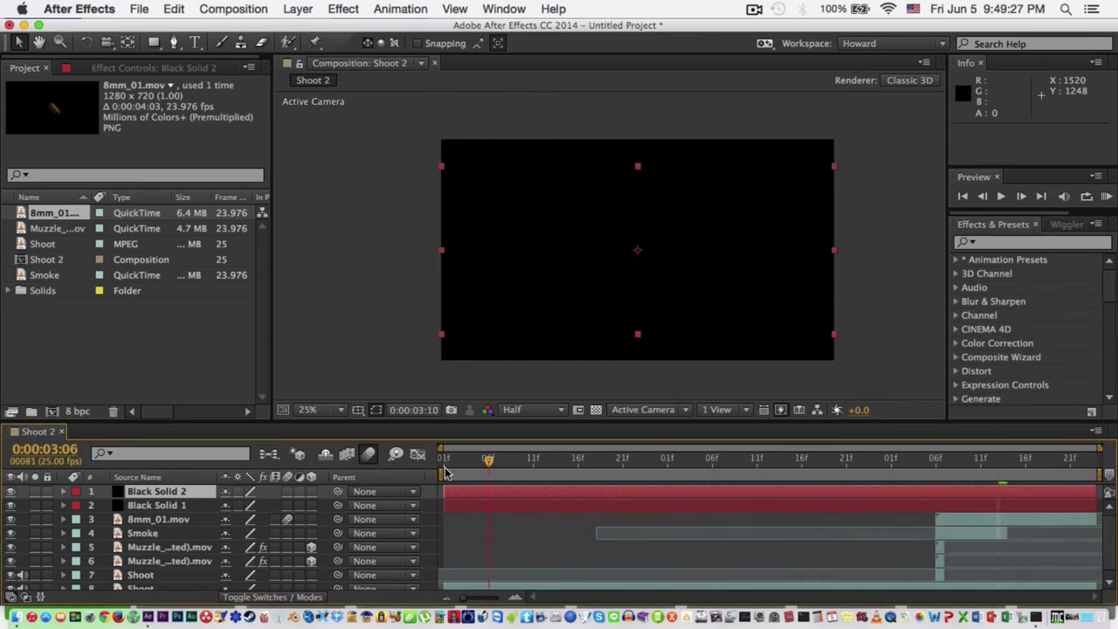
{"action": "left_click", "coordinate": [350, 348]}
{"action": "left_click", "coordinate": [268, 599]}
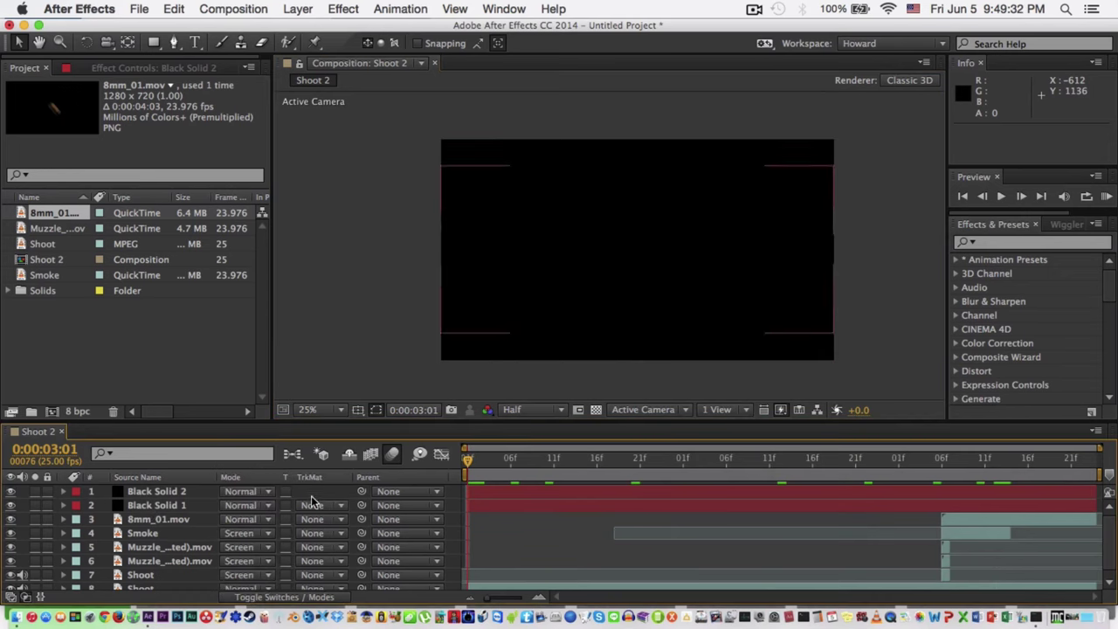
{"action": "left_click", "coordinate": [149, 507]}
{"action": "left_click", "coordinate": [337, 510]}
{"action": "left_click", "coordinate": [366, 564]}
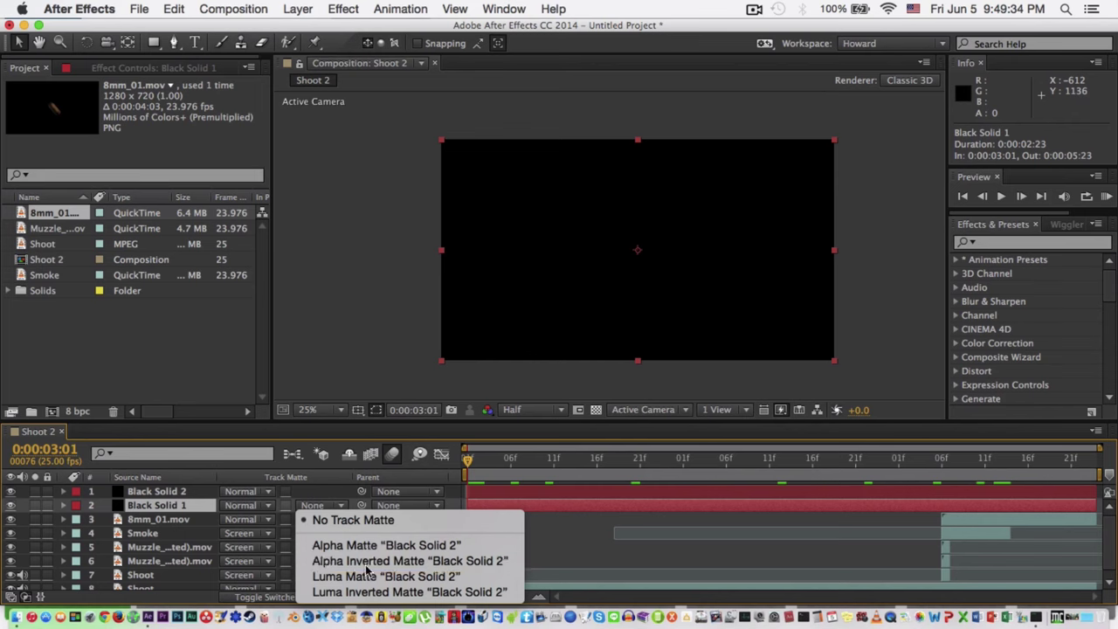
{"action": "left_click", "coordinate": [885, 313]}
{"action": "key", "text": "period"}
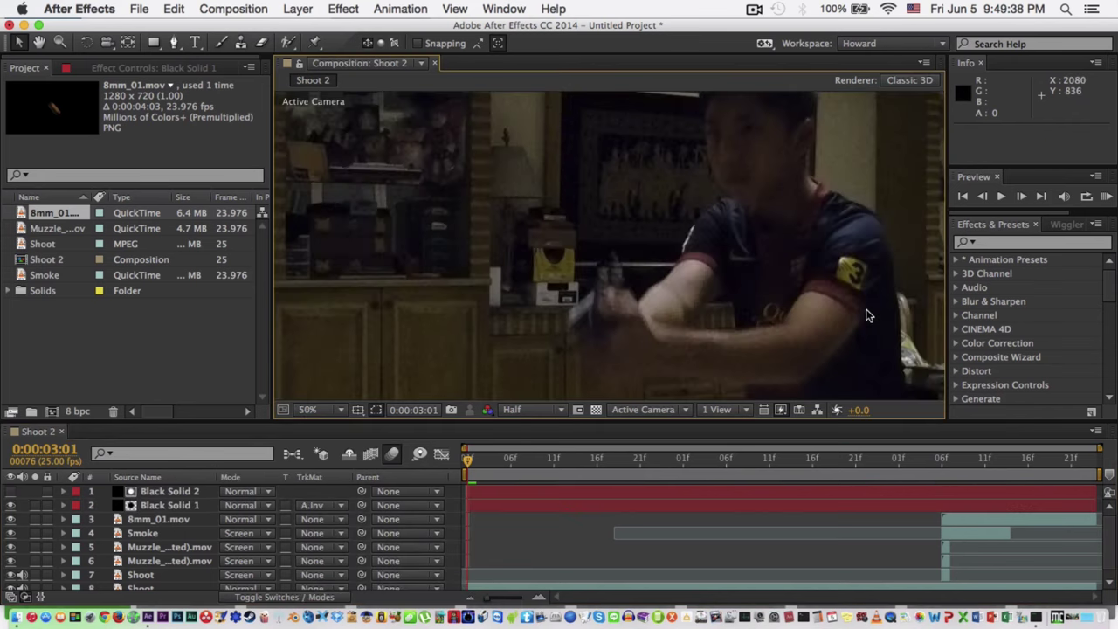
{"action": "key", "text": "comma"}
- Set the composition view to 33.3% magnification and Full resolution, and play a RAM preview of the letterboxed shot
{"action": "left_click", "coordinate": [336, 410]}
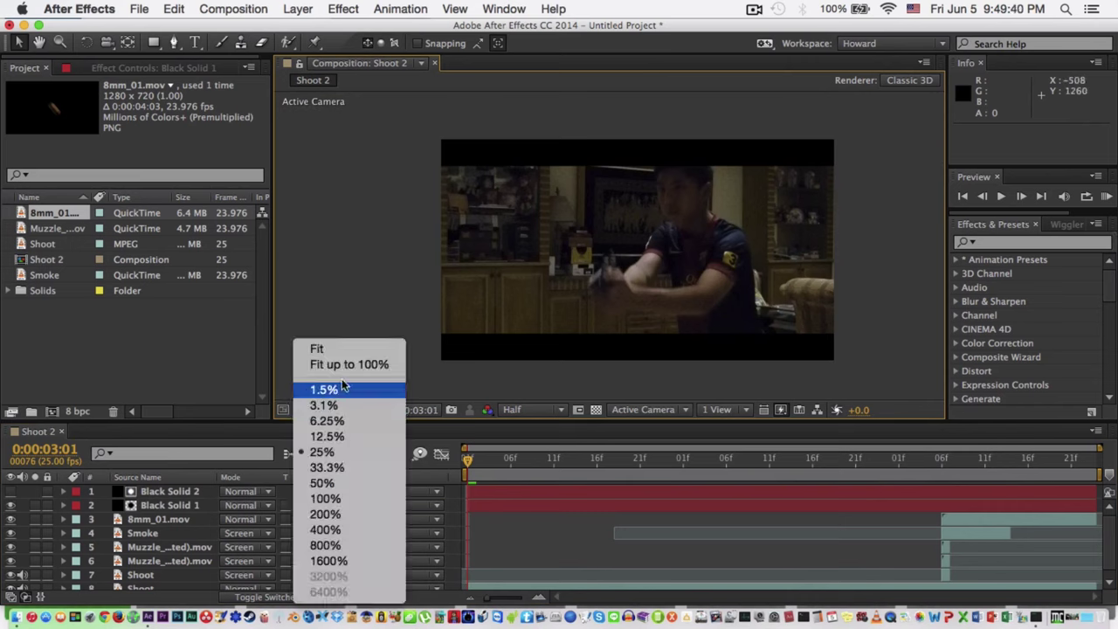
{"action": "left_click", "coordinate": [323, 467]}
{"action": "left_click", "coordinate": [550, 410]}
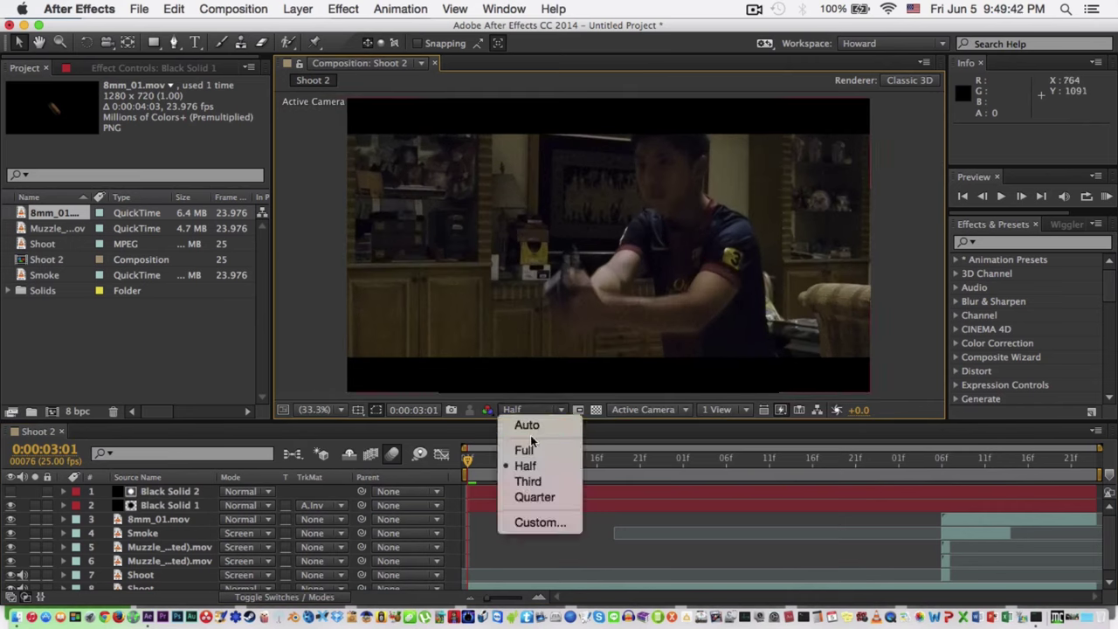
{"action": "left_click", "coordinate": [533, 442]}
{"action": "left_click", "coordinate": [1107, 197]}
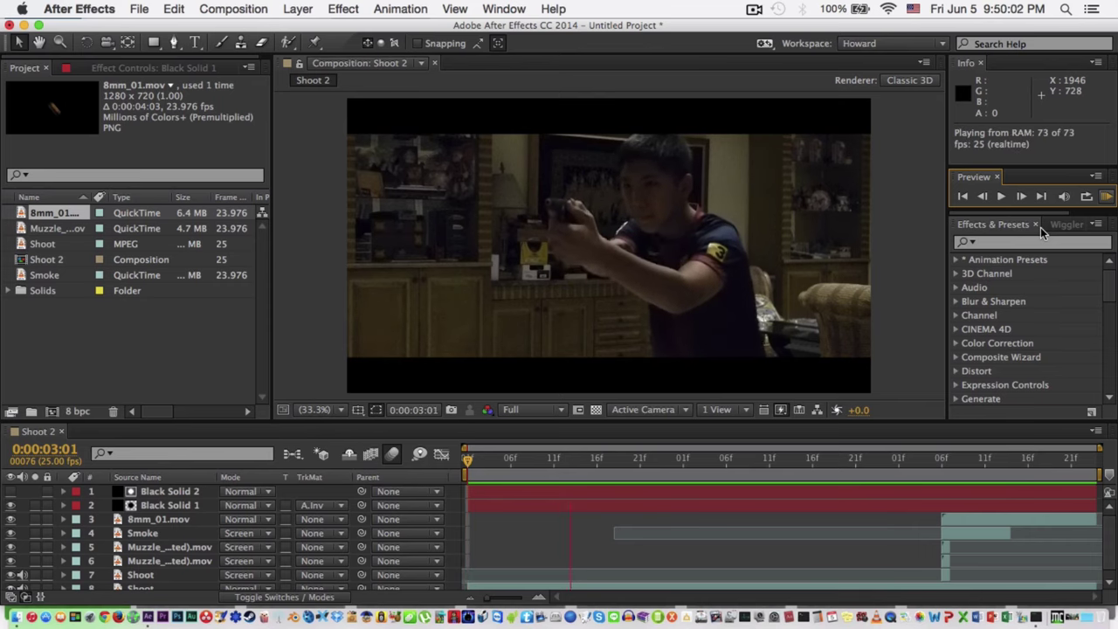
{"action": "key", "text": "space"}
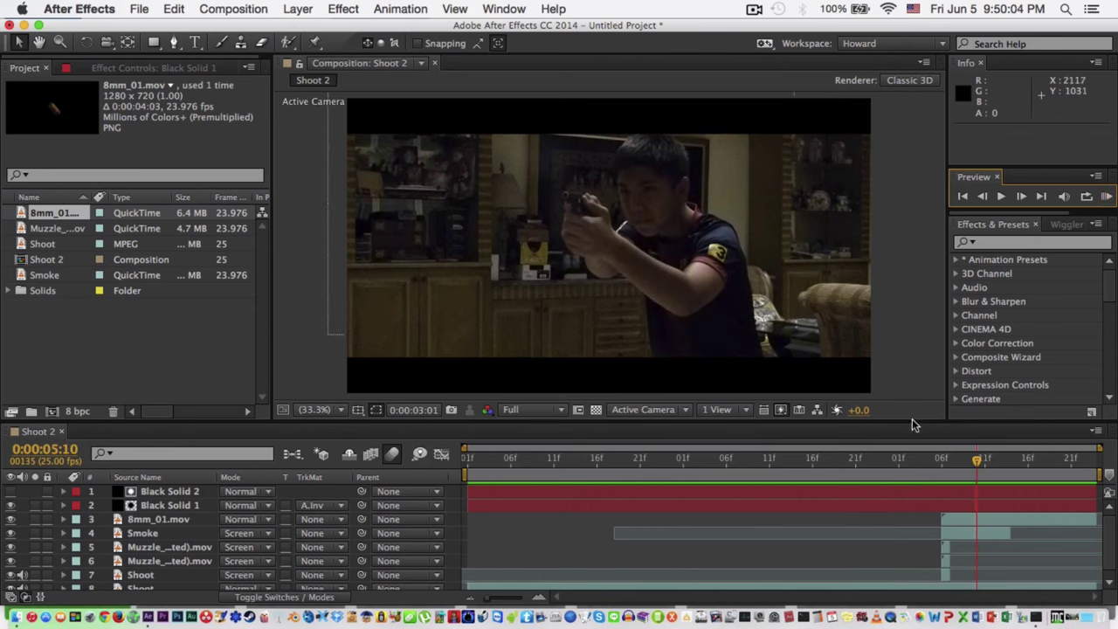
{"action": "left_click_drag", "start_coordinate": [943, 458], "coordinate": [746, 449]}
{"action": "left_click", "coordinate": [754, 10]}
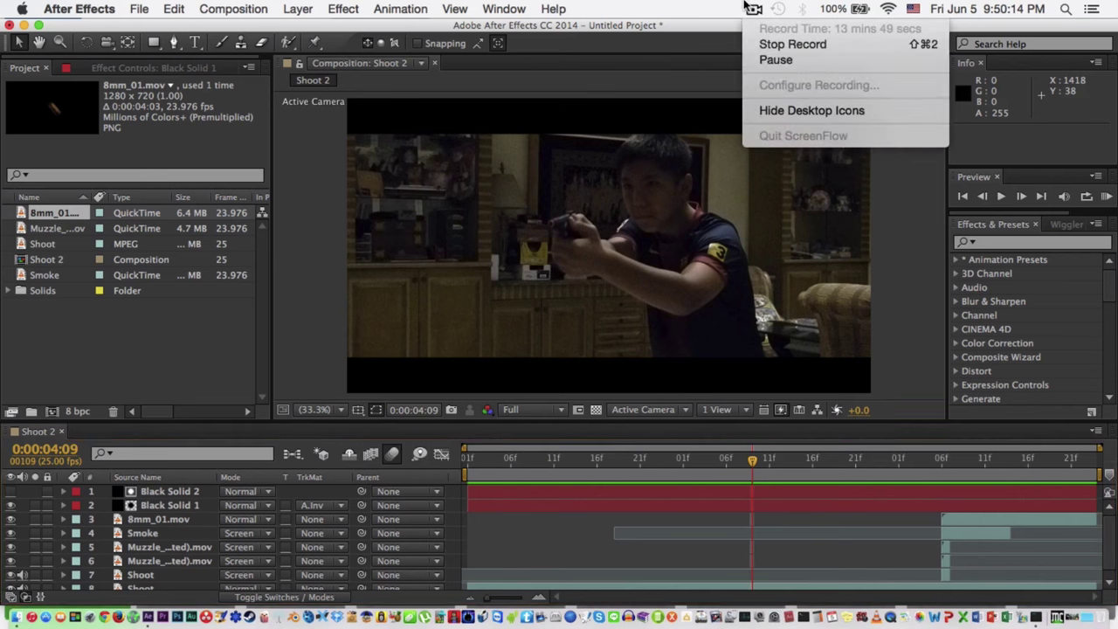
{"action": "left_click", "coordinate": [759, 111]}
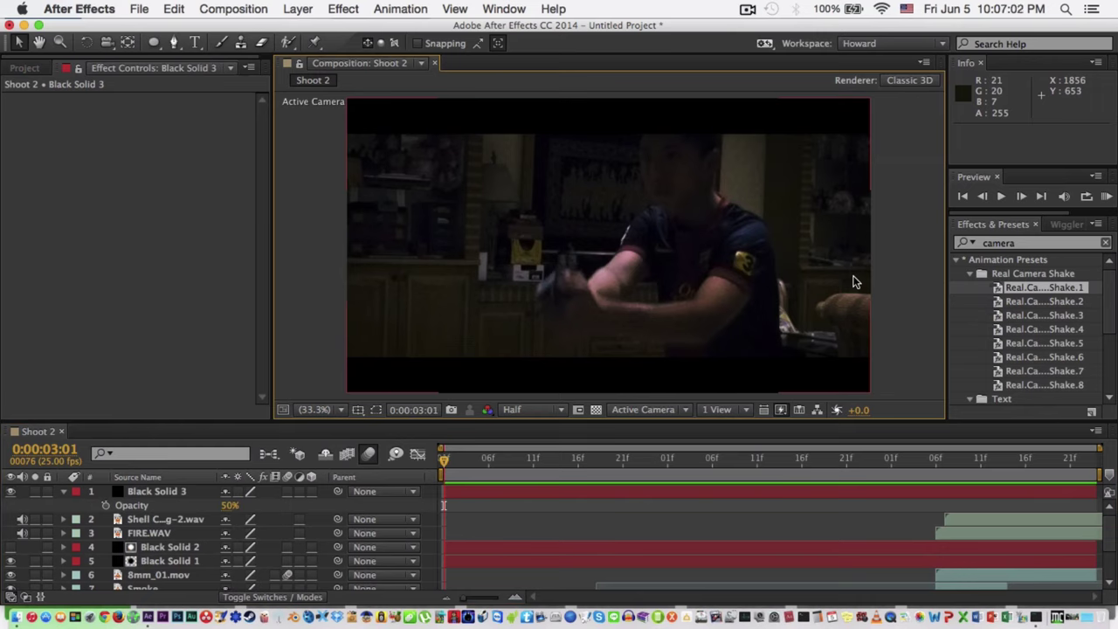
- Look through the layer stack and go to the muzzle flash frame at 0:00:05:06
{"action": "scroll", "coordinate": [166, 525], "scroll_direction": "down", "scroll_amount": 4}
{"action": "scroll", "coordinate": [166, 519], "scroll_direction": "up", "scroll_amount": 2}
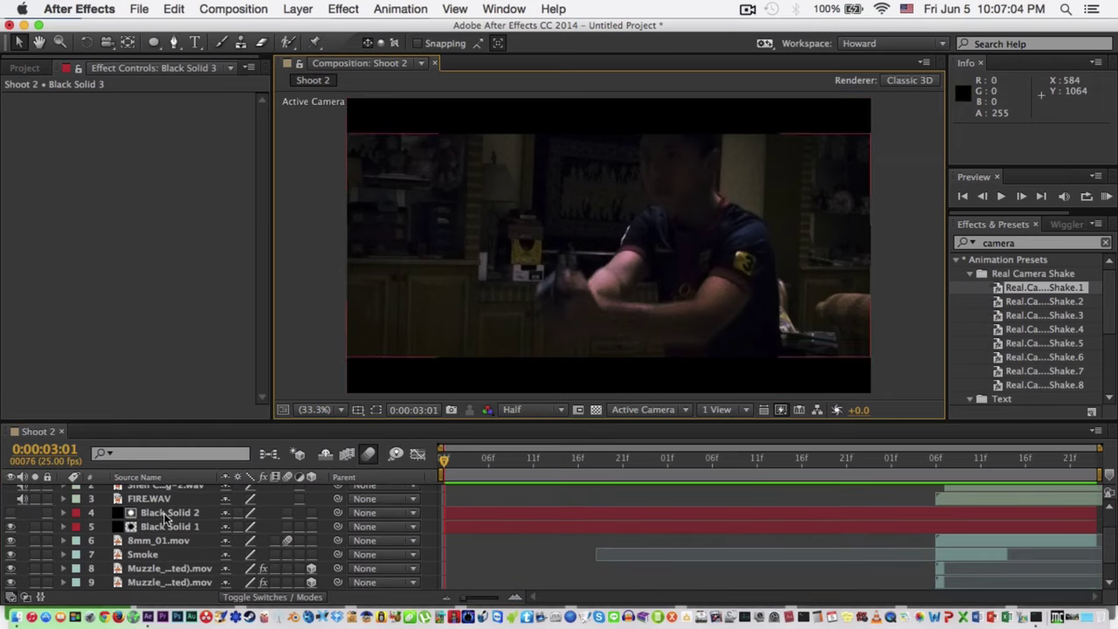
{"action": "scroll", "coordinate": [173, 528], "scroll_direction": "down", "scroll_amount": 2}
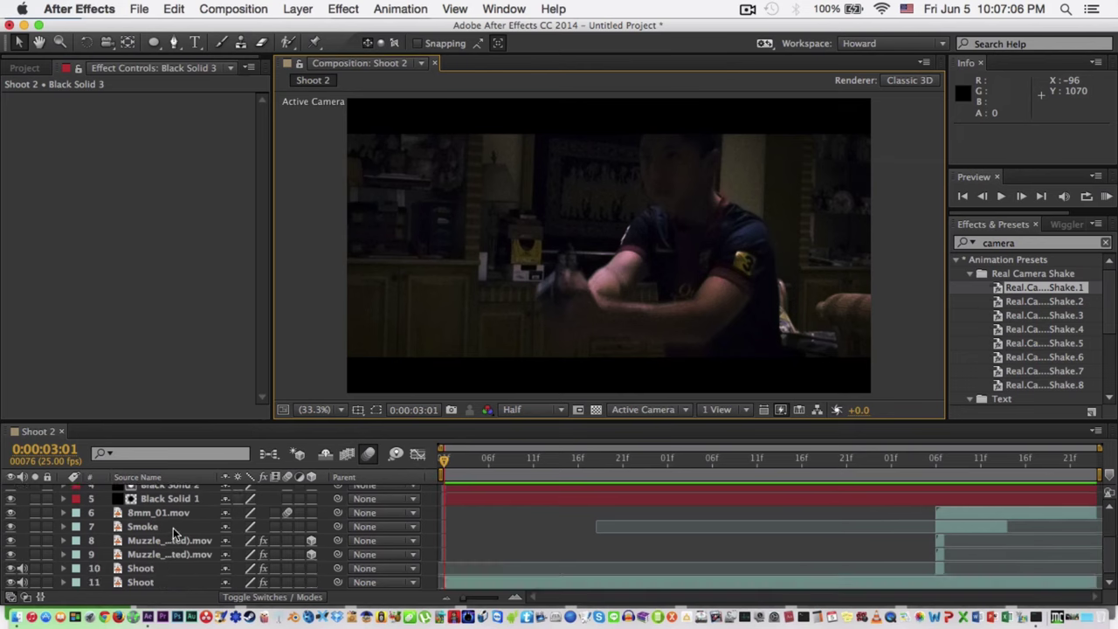
{"action": "scroll", "coordinate": [177, 521], "scroll_direction": "up", "scroll_amount": 1}
{"action": "scroll", "coordinate": [197, 533], "scroll_direction": "down", "scroll_amount": 1}
{"action": "left_click_drag", "start_coordinate": [870, 462], "coordinate": [932, 463]}
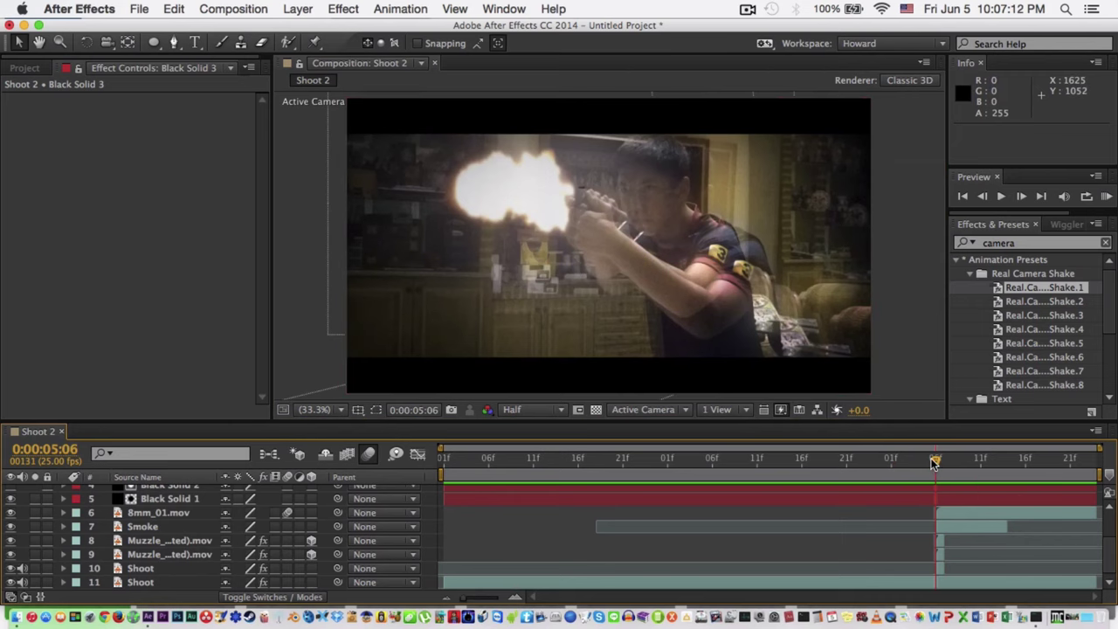
{"action": "left_click_drag", "start_coordinate": [597, 276], "coordinate": [692, 291]}
{"action": "key", "text": "super+z"}
{"action": "left_click", "coordinate": [904, 147]}
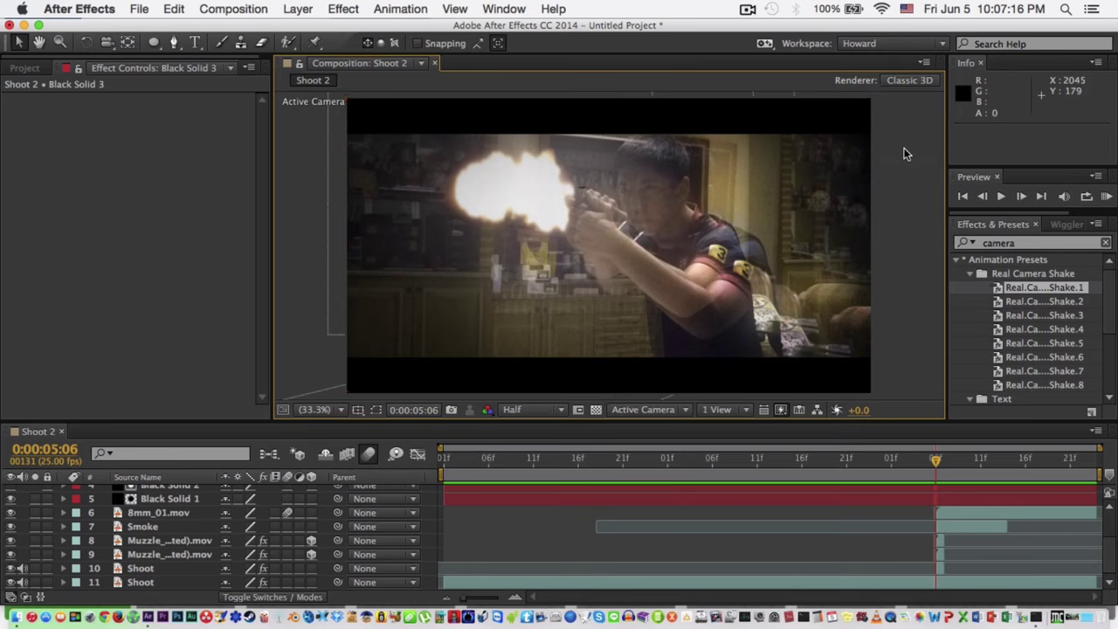
- Browse the Real Camera Shake animation presets, selecting the second one in the list
{"action": "scroll", "coordinate": [1005, 323], "scroll_direction": "down", "scroll_amount": 3}
{"action": "scroll", "coordinate": [1009, 324], "scroll_direction": "up", "scroll_amount": 3}
{"action": "left_click", "coordinate": [996, 302]}
{"action": "scroll", "coordinate": [1018, 326], "scroll_direction": "down", "scroll_amount": 3}
{"action": "scroll", "coordinate": [1026, 329], "scroll_direction": "up", "scroll_amount": 3}
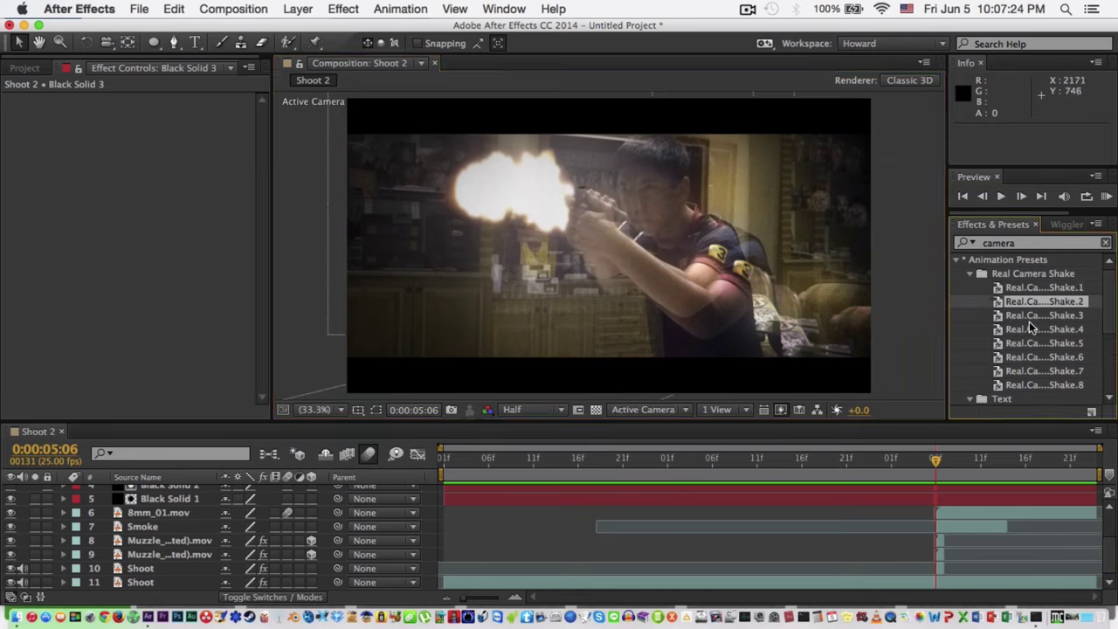
- Select the third Real Camera Shake preset and return to the muzzle flash frame at 0:00:05:06
{"action": "left_click", "coordinate": [1037, 316]}
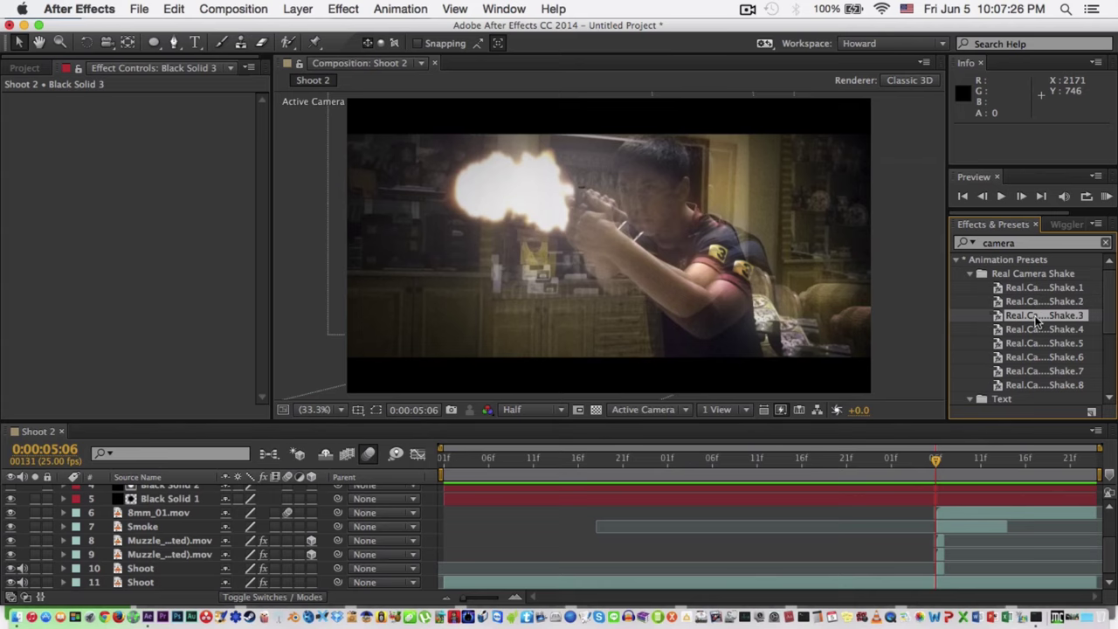
{"action": "left_click", "coordinate": [922, 324]}
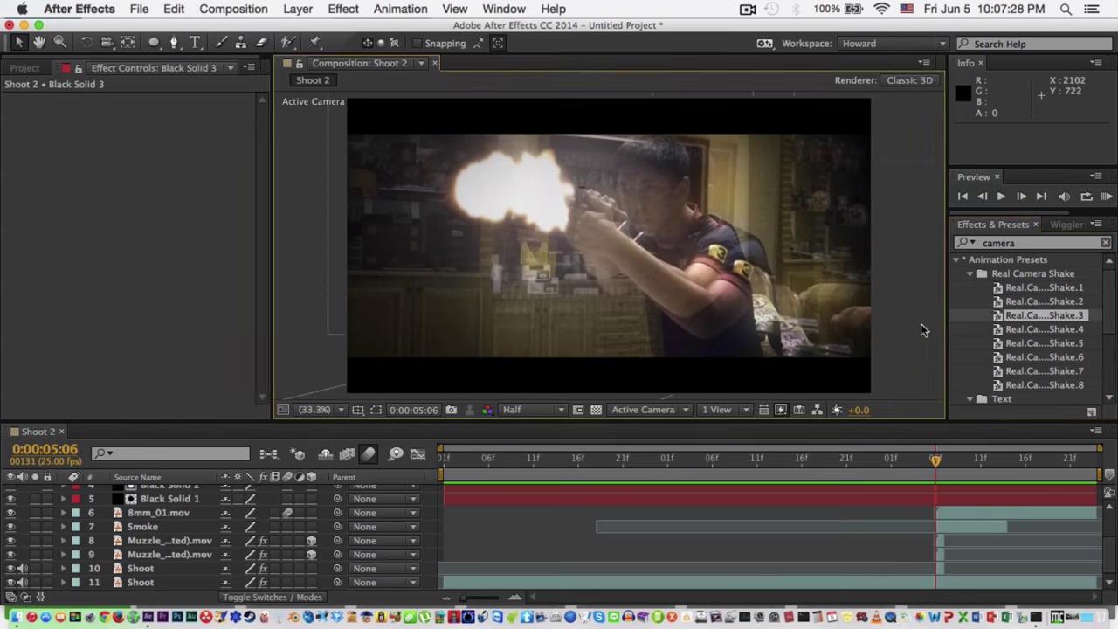
{"action": "left_click_drag", "start_coordinate": [921, 460], "coordinate": [936, 458]}
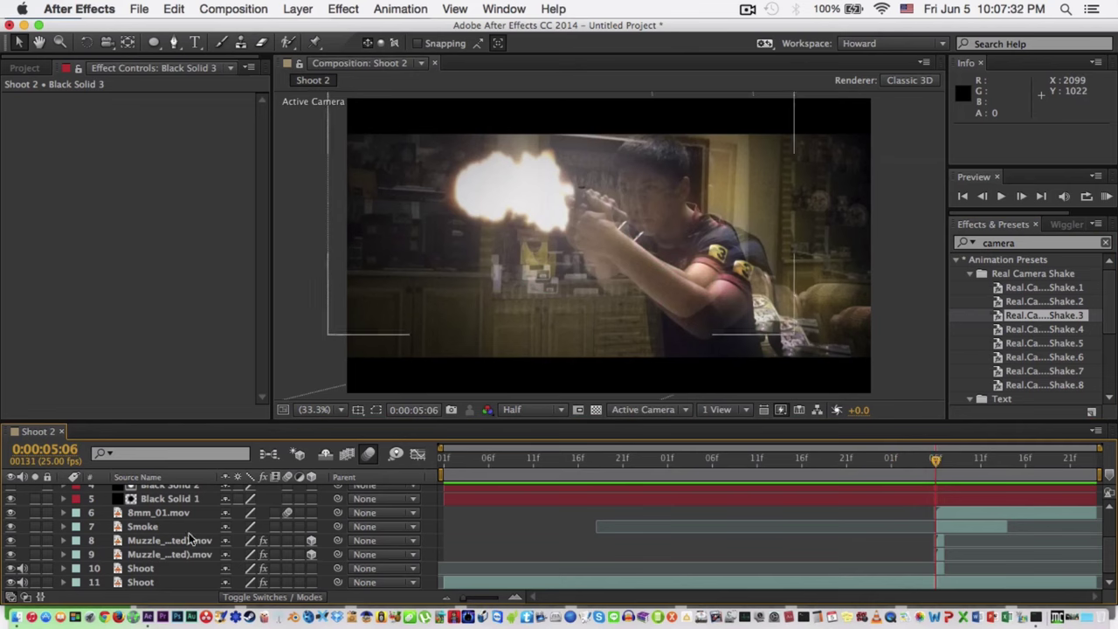
- Inspect the effect settings of both muzzle flash layers and the Smoke layer, and clear the layer selection
{"action": "left_click", "coordinate": [151, 541]}
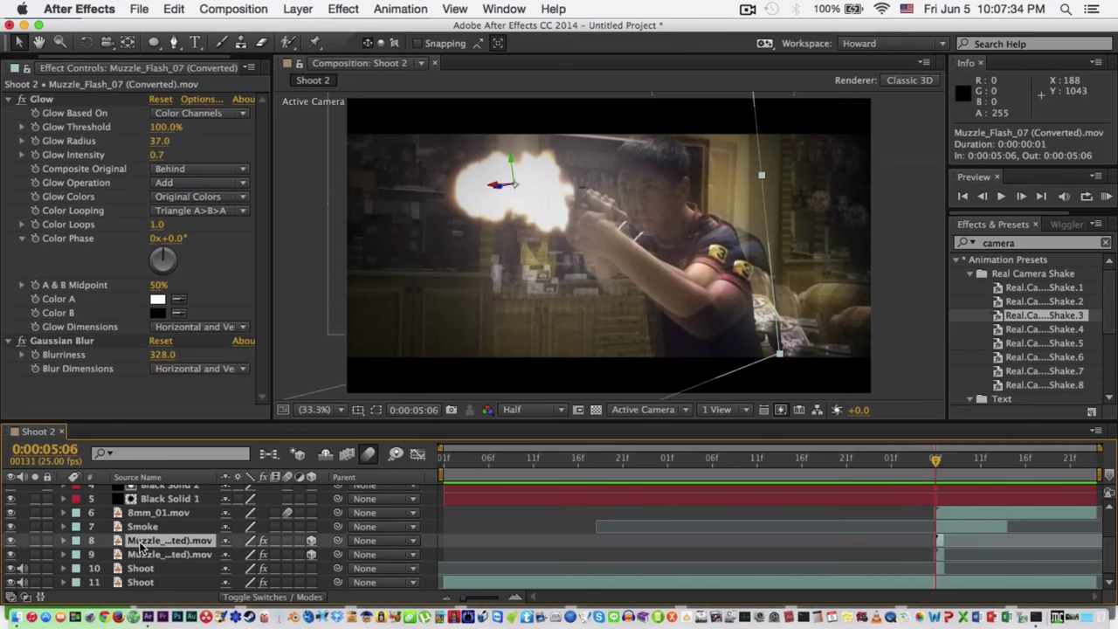
{"action": "left_click", "coordinate": [171, 556]}
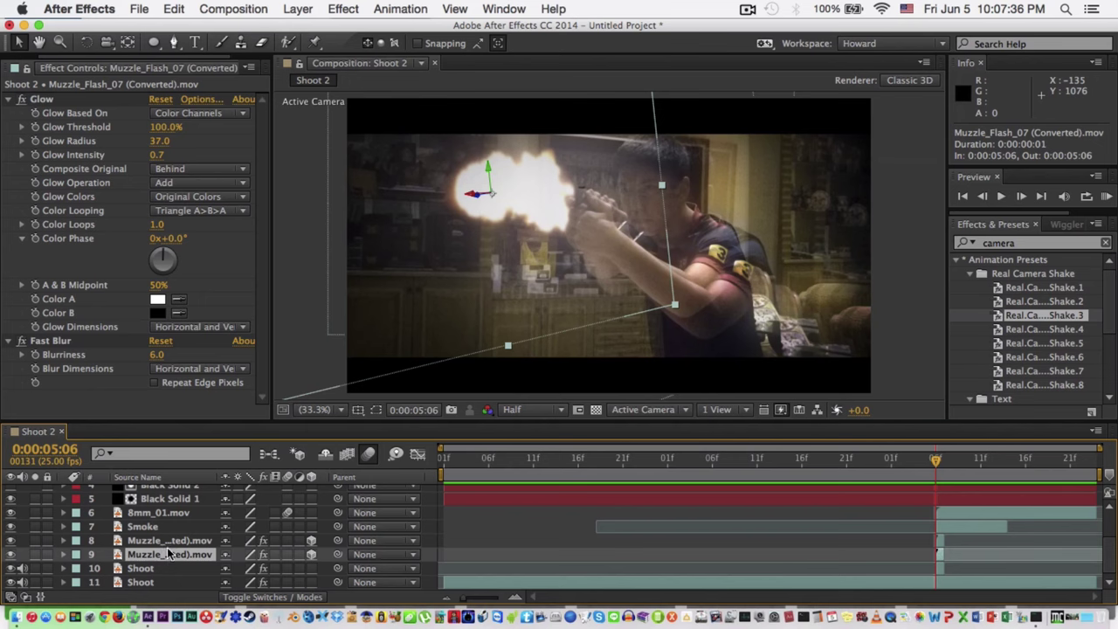
{"action": "left_click", "coordinate": [175, 528]}
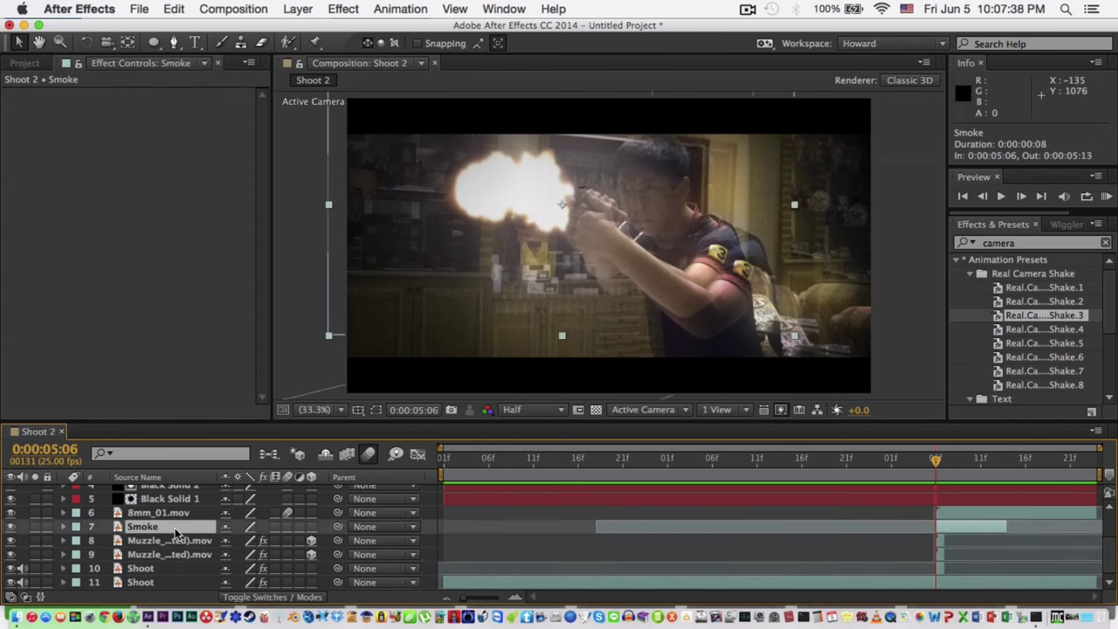
{"action": "left_click", "coordinate": [169, 554]}
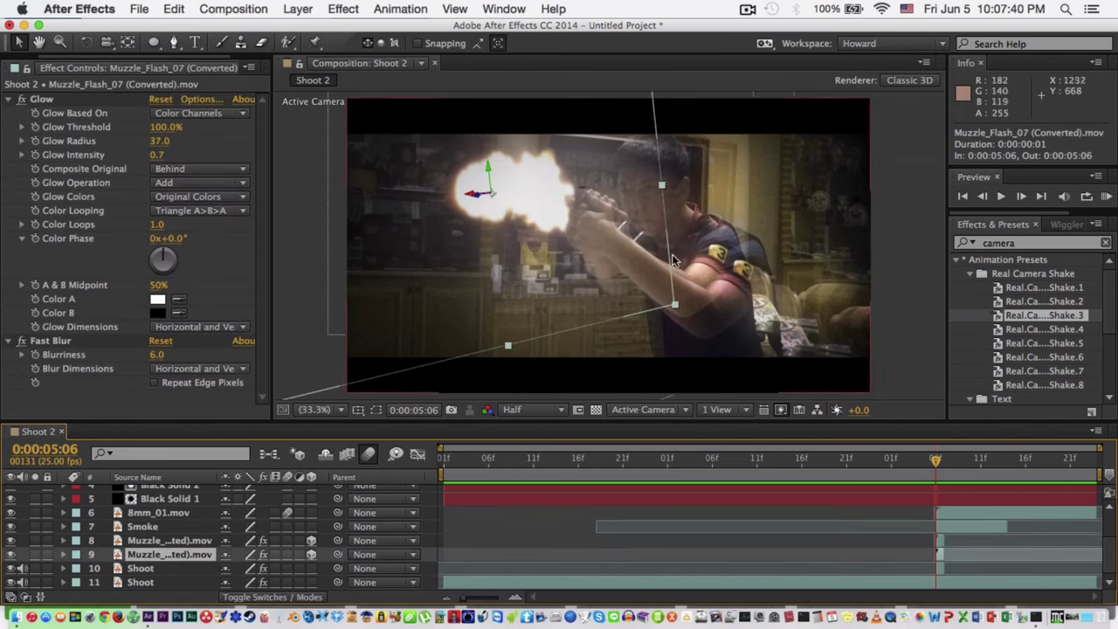
{"action": "left_click", "coordinate": [907, 306]}
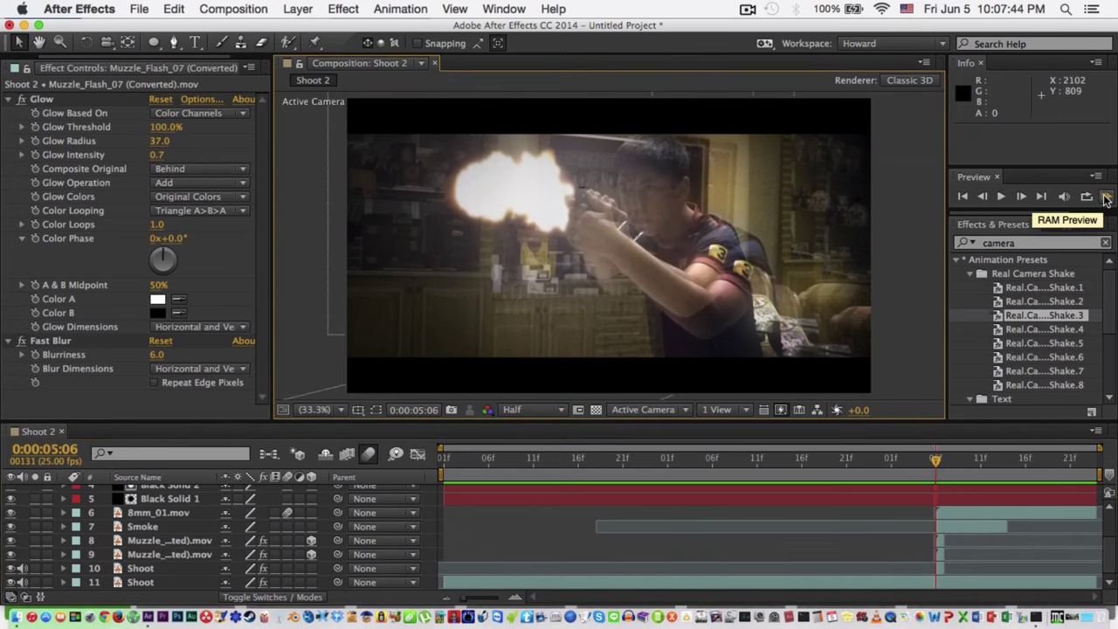
- Set the composition view to Fit up to 100% and play a RAM preview of the finished gunshot
{"action": "left_click", "coordinate": [340, 408]}
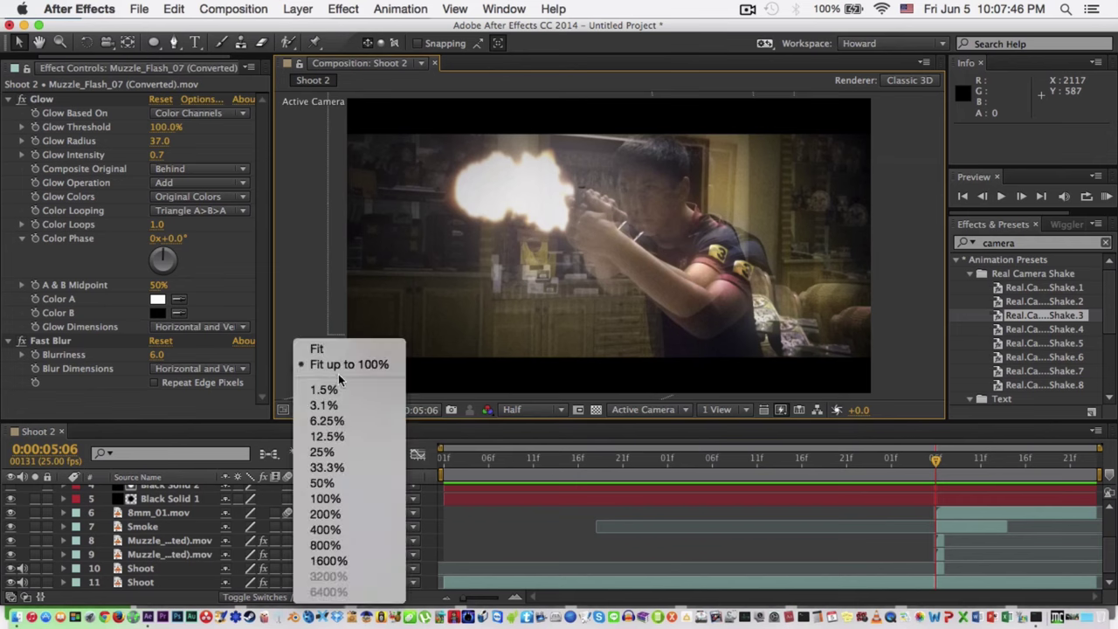
{"action": "left_click", "coordinate": [346, 365]}
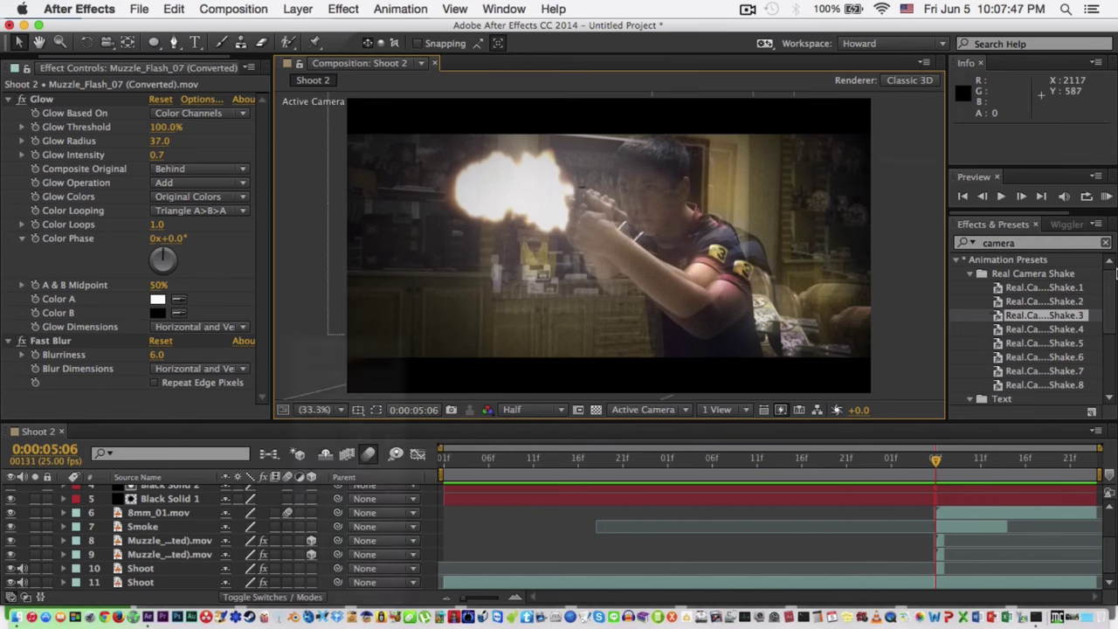
{"action": "left_click", "coordinate": [1106, 198]}
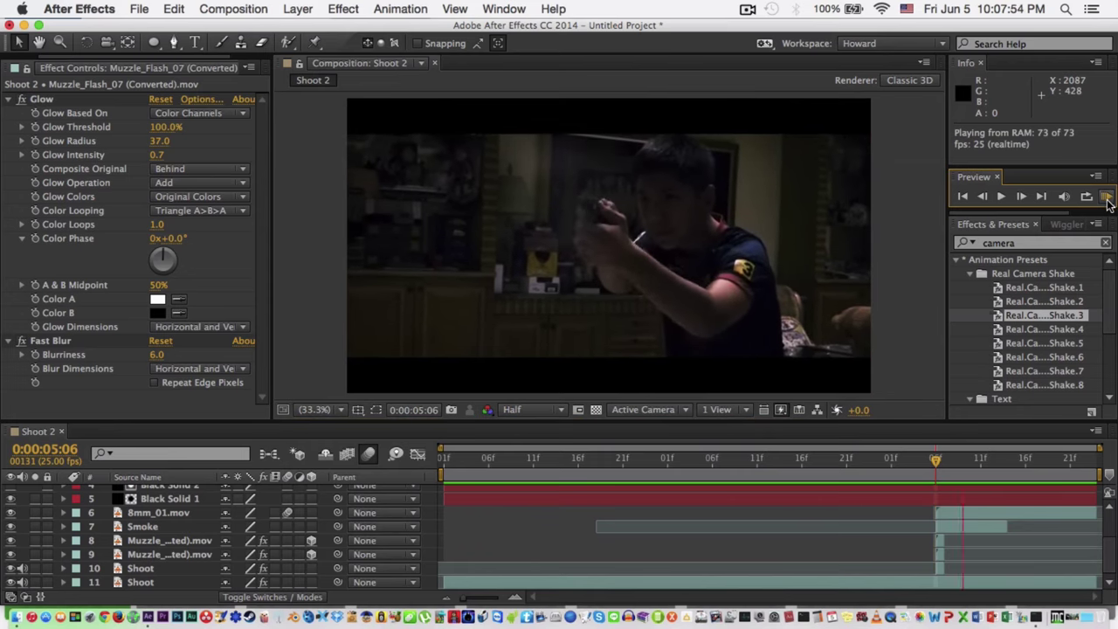
{"action": "left_click", "coordinate": [1107, 199]}
- Go back to the first frame of the visible range, 0:00:03:01, and play a RAM preview of the whole shot
{"action": "left_click", "coordinate": [933, 463]}
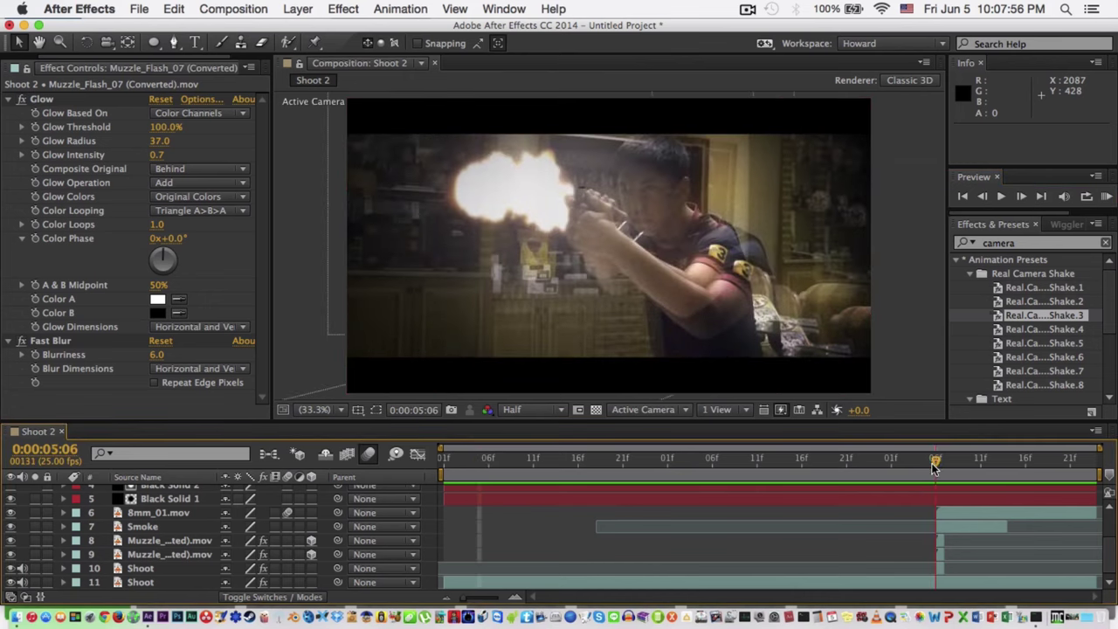
{"action": "left_click_drag", "start_coordinate": [933, 467], "coordinate": [444, 505]}
{"action": "scroll", "coordinate": [1031, 521], "scroll_direction": "up", "scroll_amount": 3}
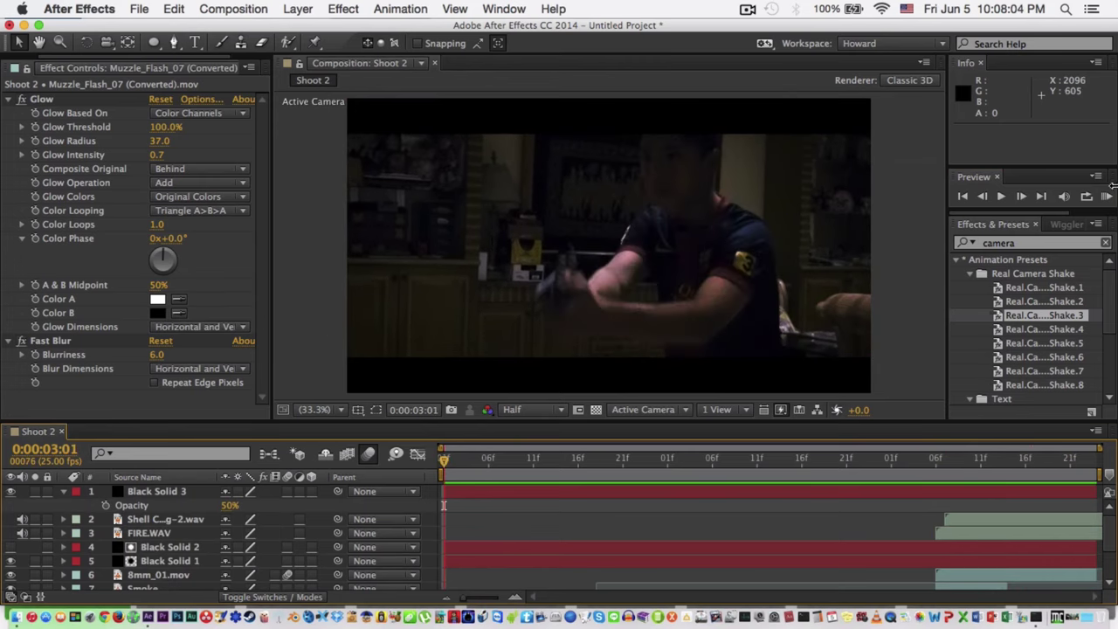
{"action": "left_click", "coordinate": [1106, 197]}
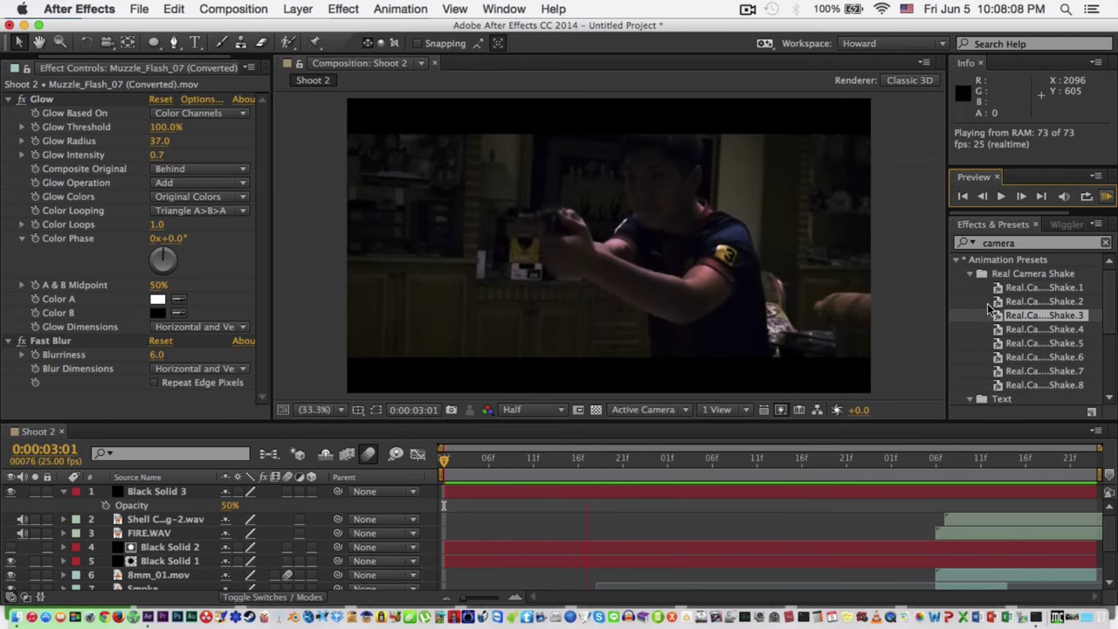
{"action": "key", "text": "space"}
- Move to 0:00:05:18, after the muzzle flash, and replay the RAM preview once more before stopping playback
{"action": "left_click_drag", "start_coordinate": [591, 461], "coordinate": [1043, 465]}
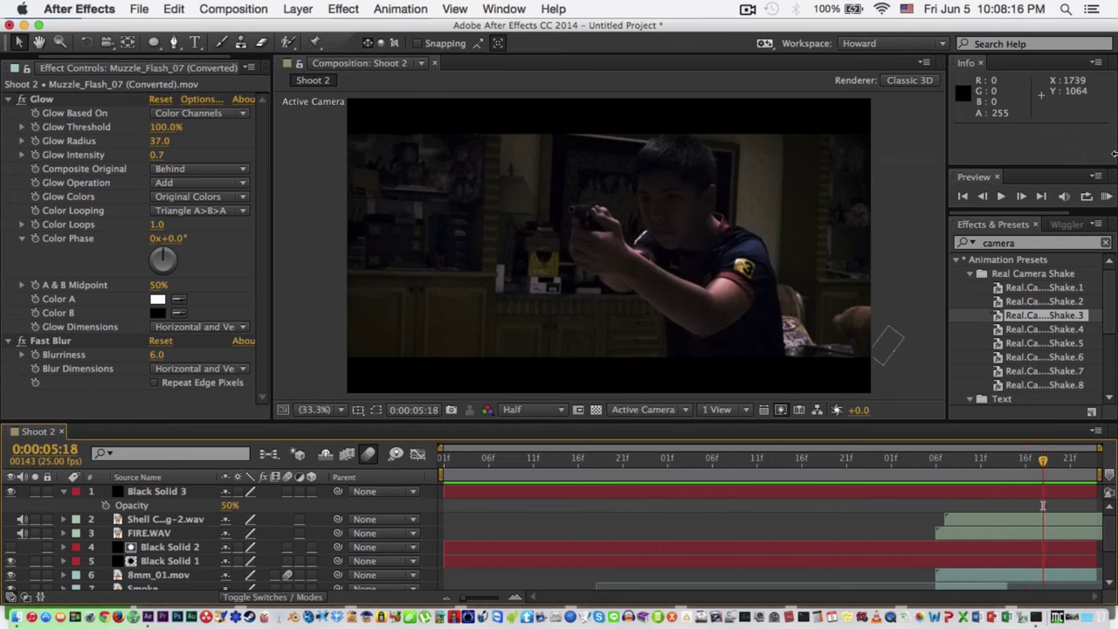
{"action": "left_click", "coordinate": [1107, 196]}
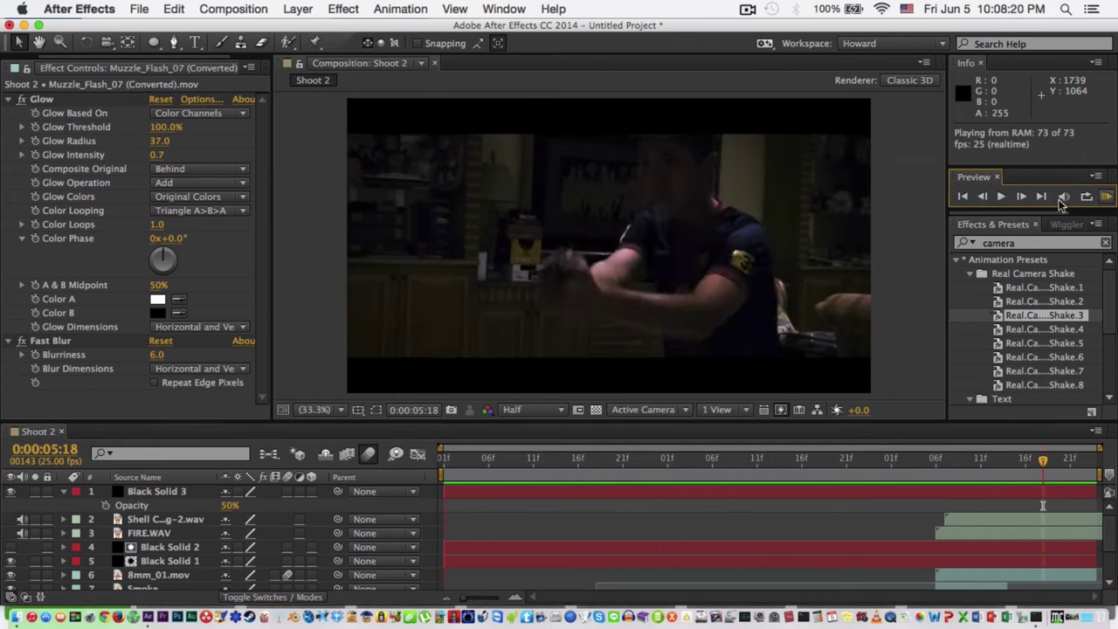
{"action": "key", "text": "space"}
{"action": "left_click", "coordinate": [747, 9]}
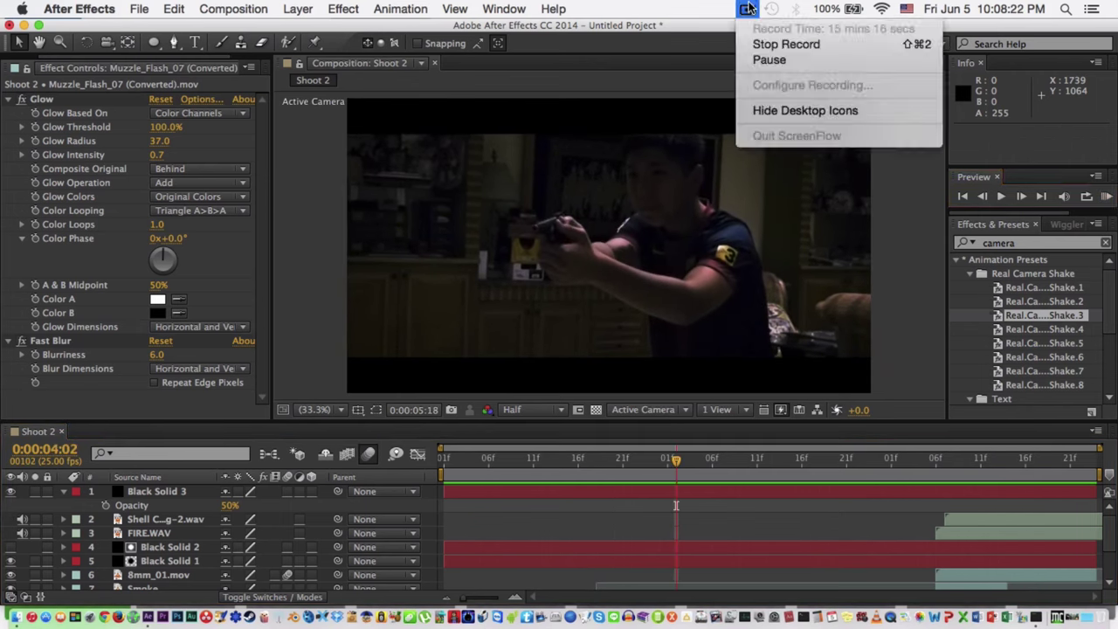